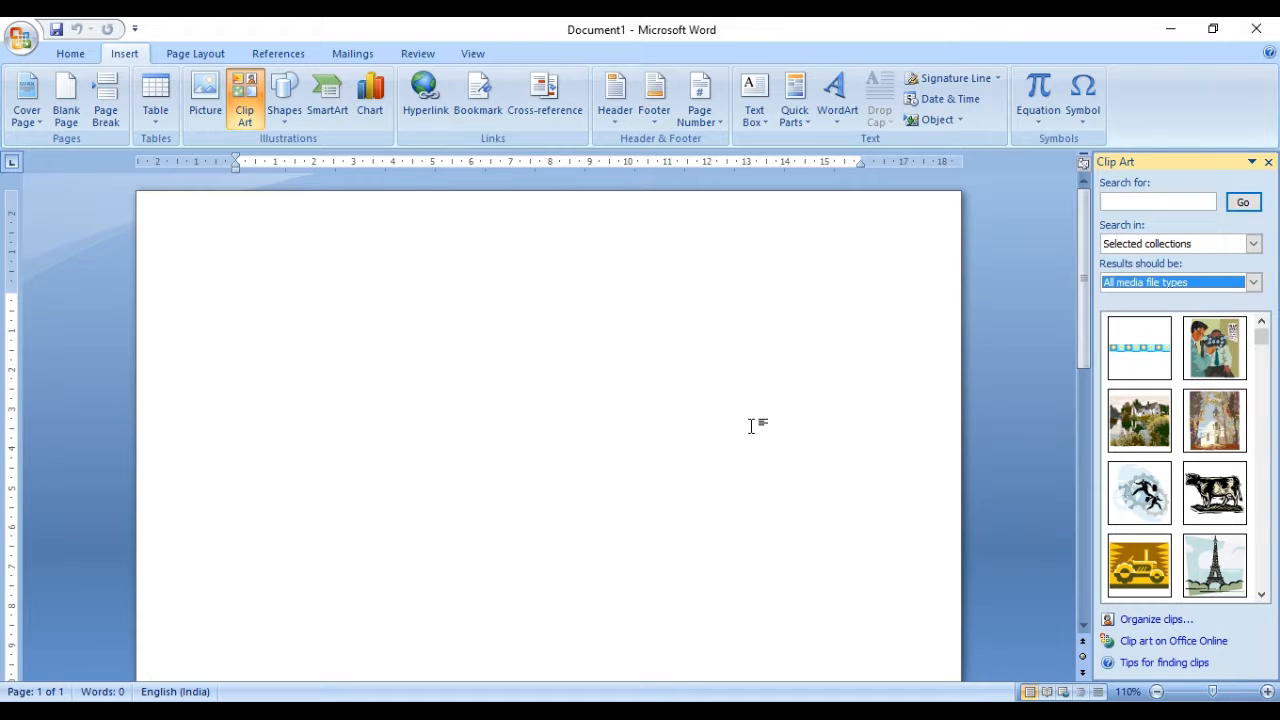
Change the blank document's page orientation to Landscape.
scroll(751, 425, down, 7)
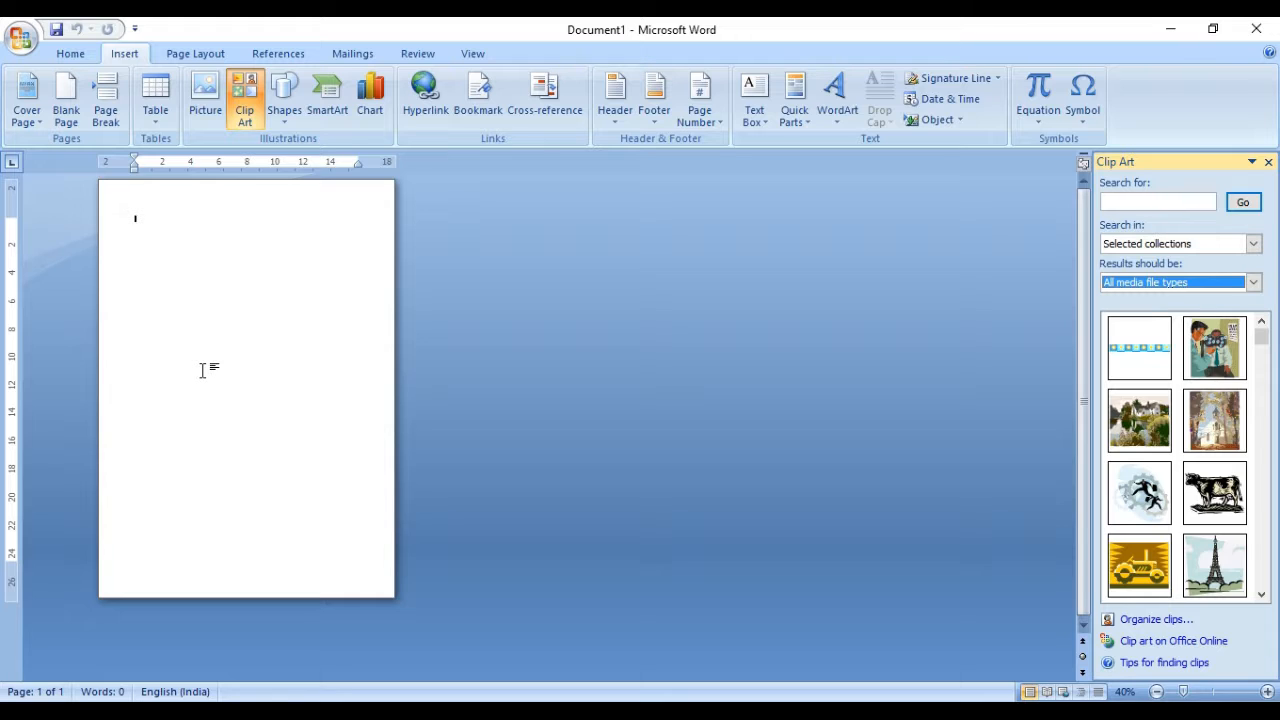
click(213, 56)
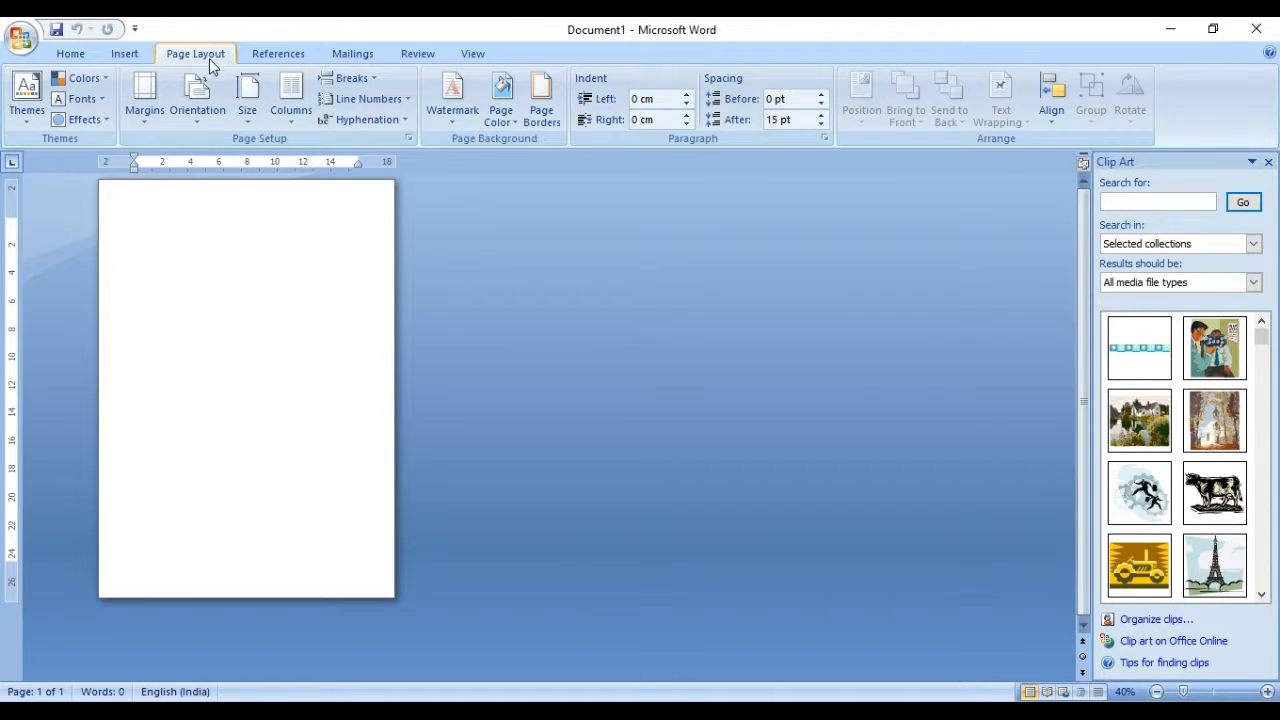
click(195, 120)
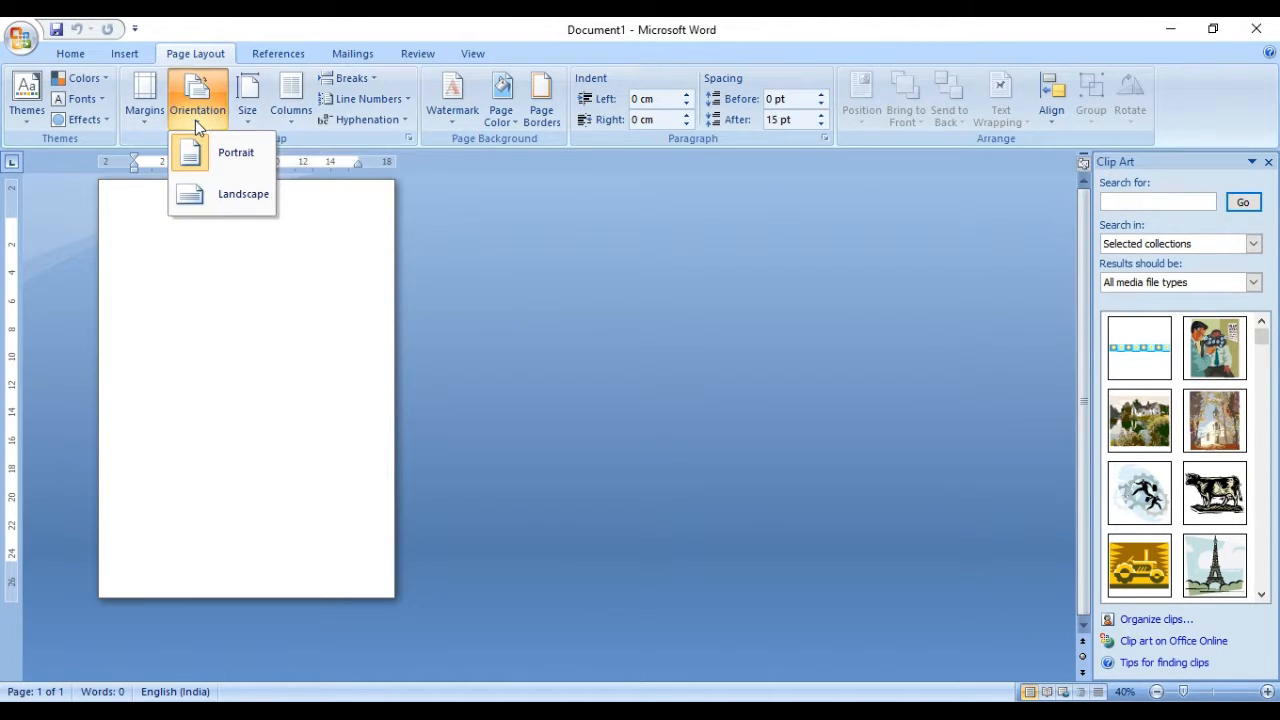
click(211, 194)
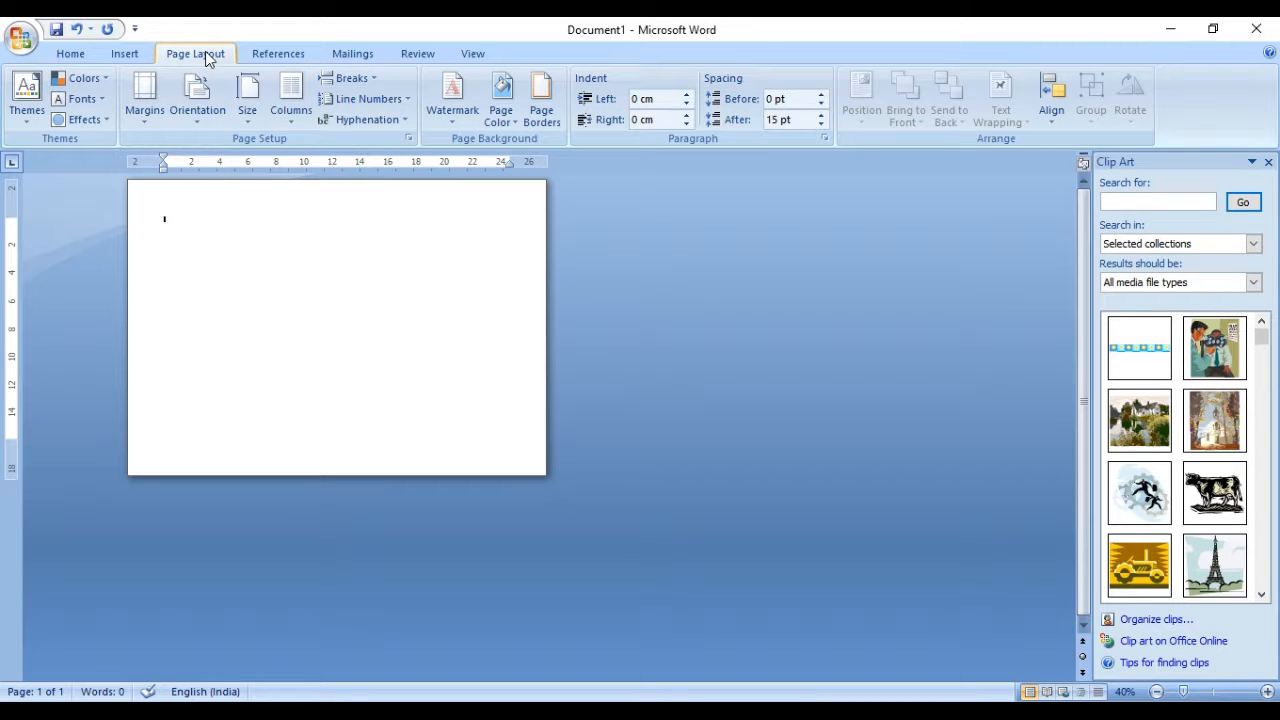
click(198, 122)
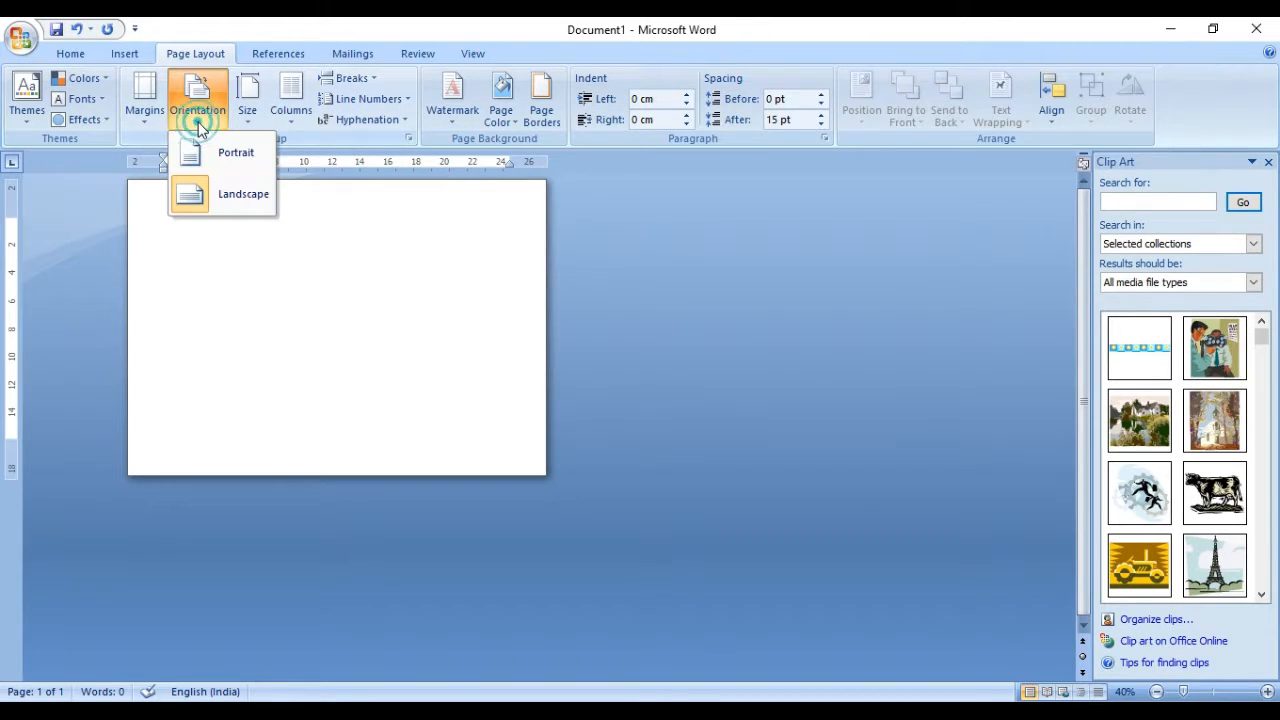
click(204, 198)
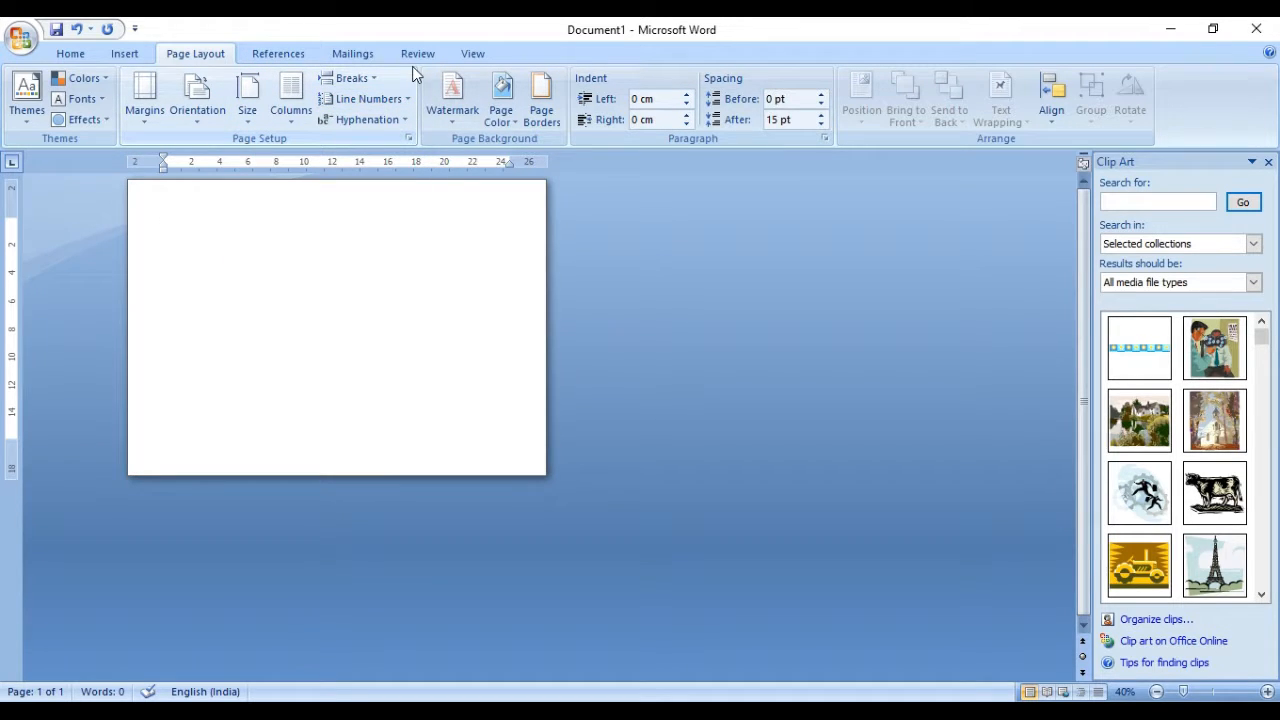
Try the 100% and page-width zoom levels on the landscape page.
click(476, 55)
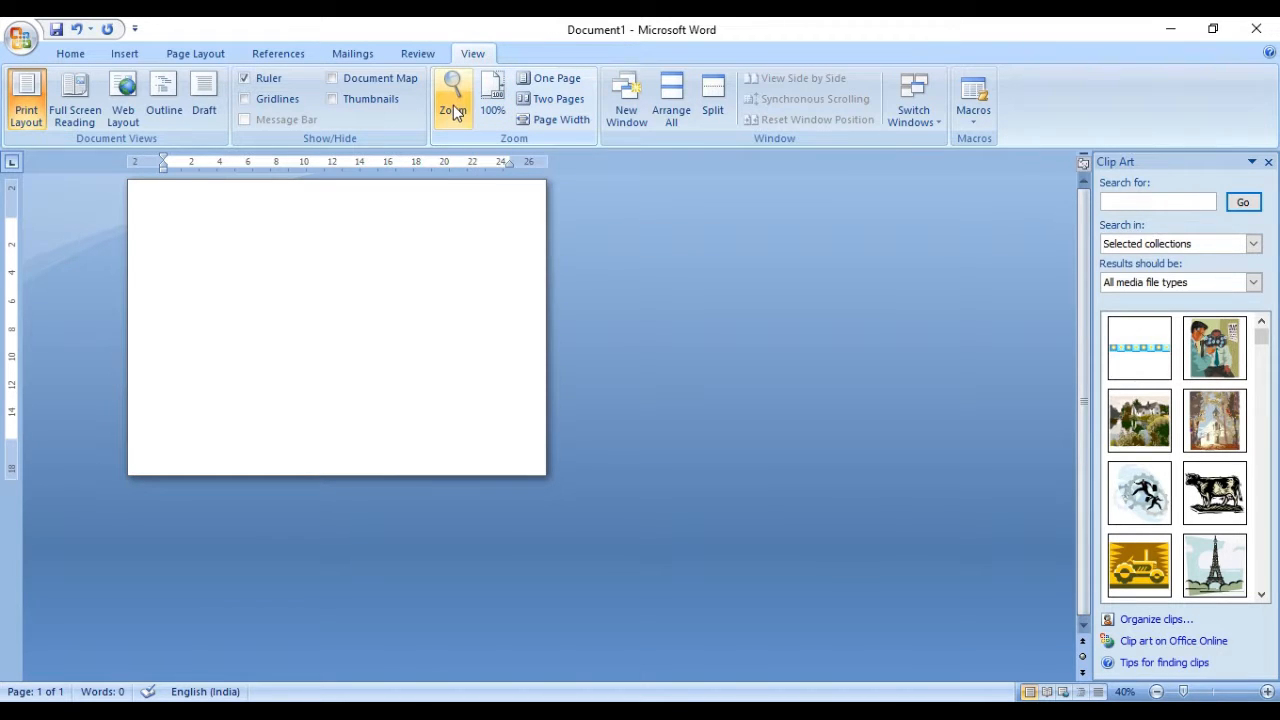
click(493, 102)
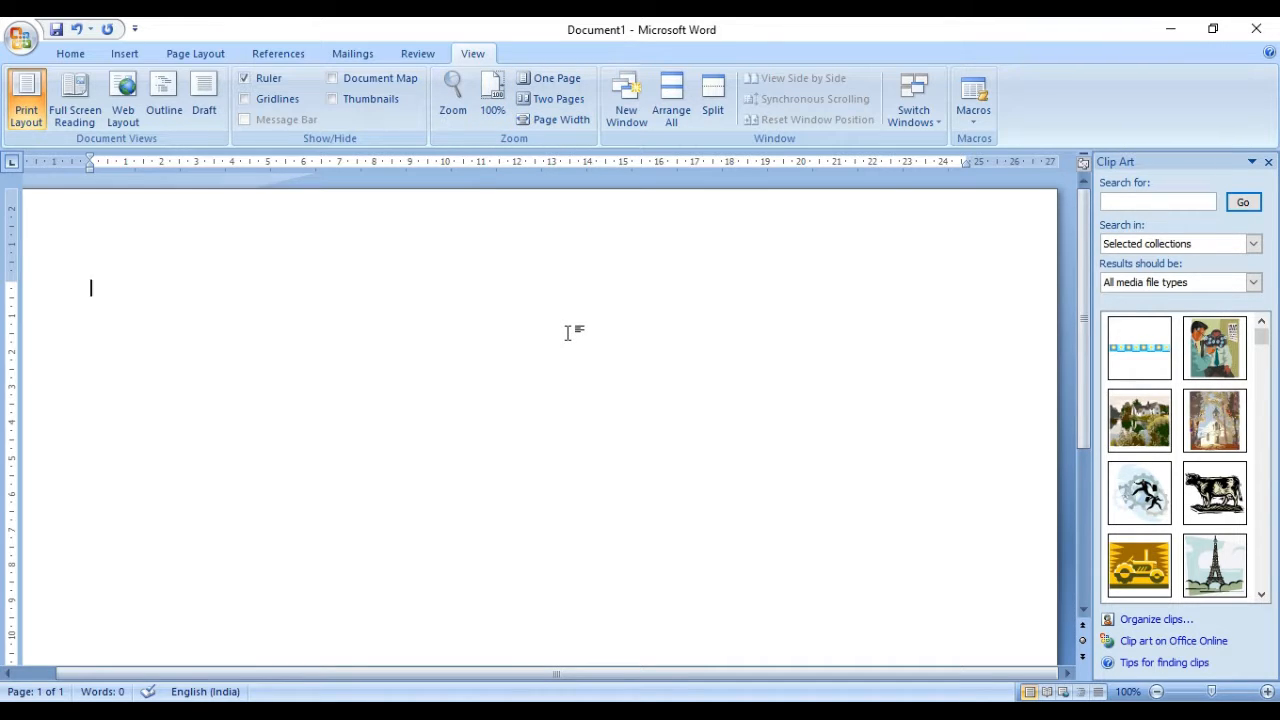
scroll(567, 333, down, 2)
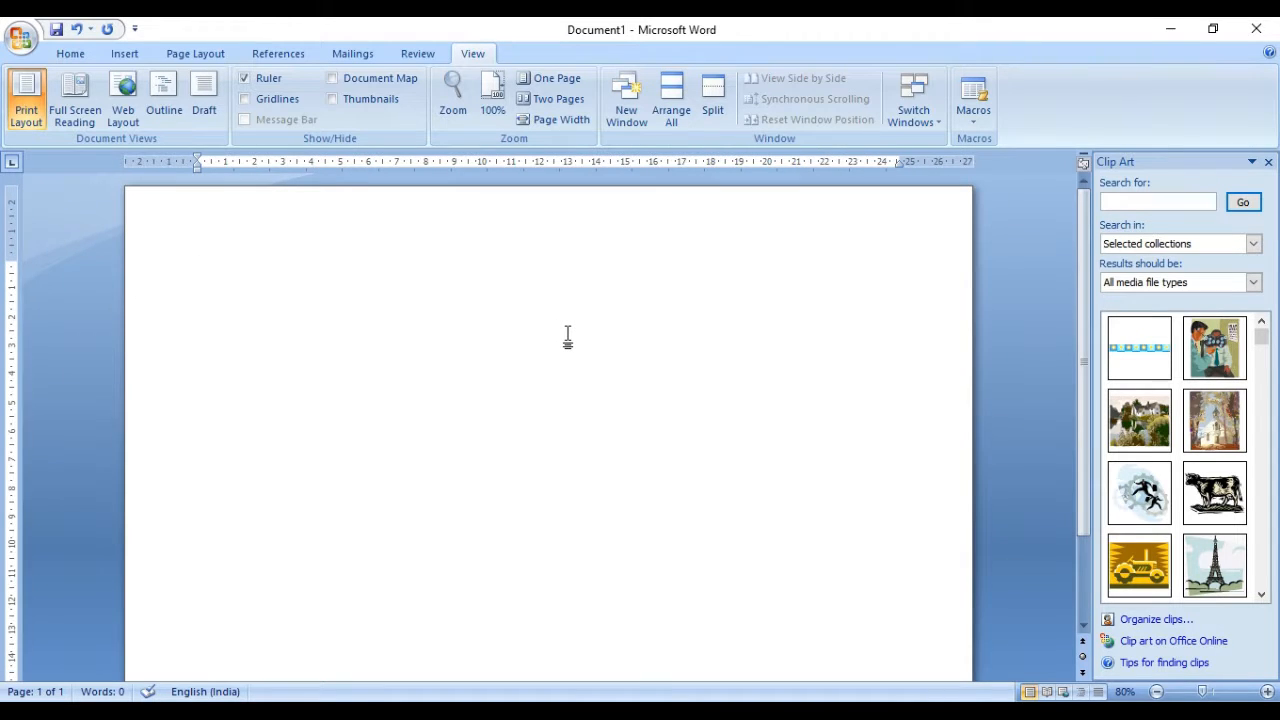
scroll(567, 333, down, 1)
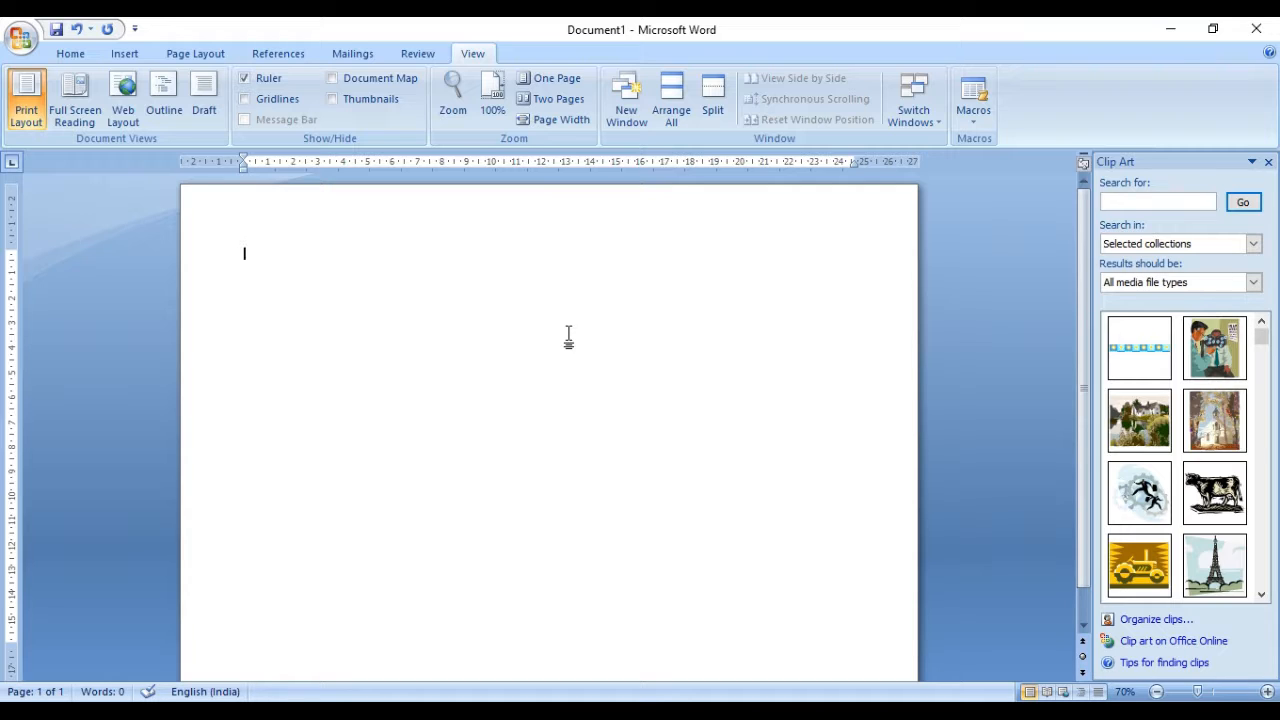
click(568, 337)
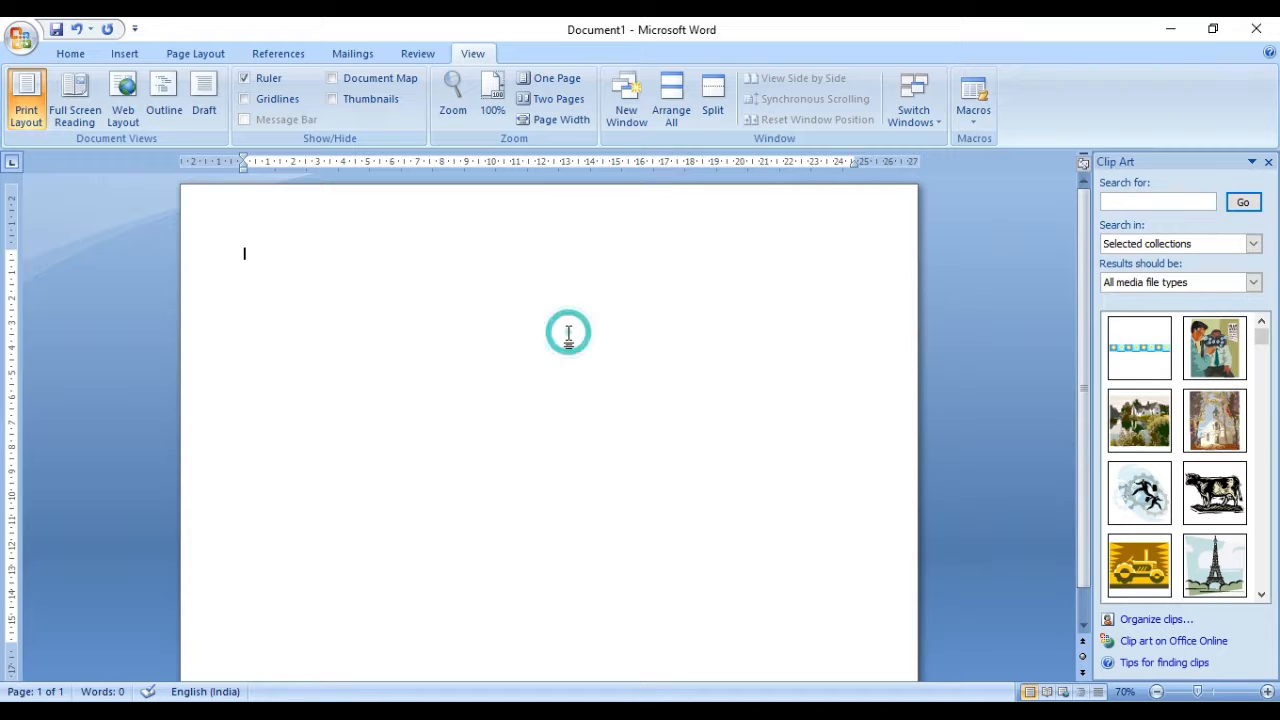
click(563, 120)
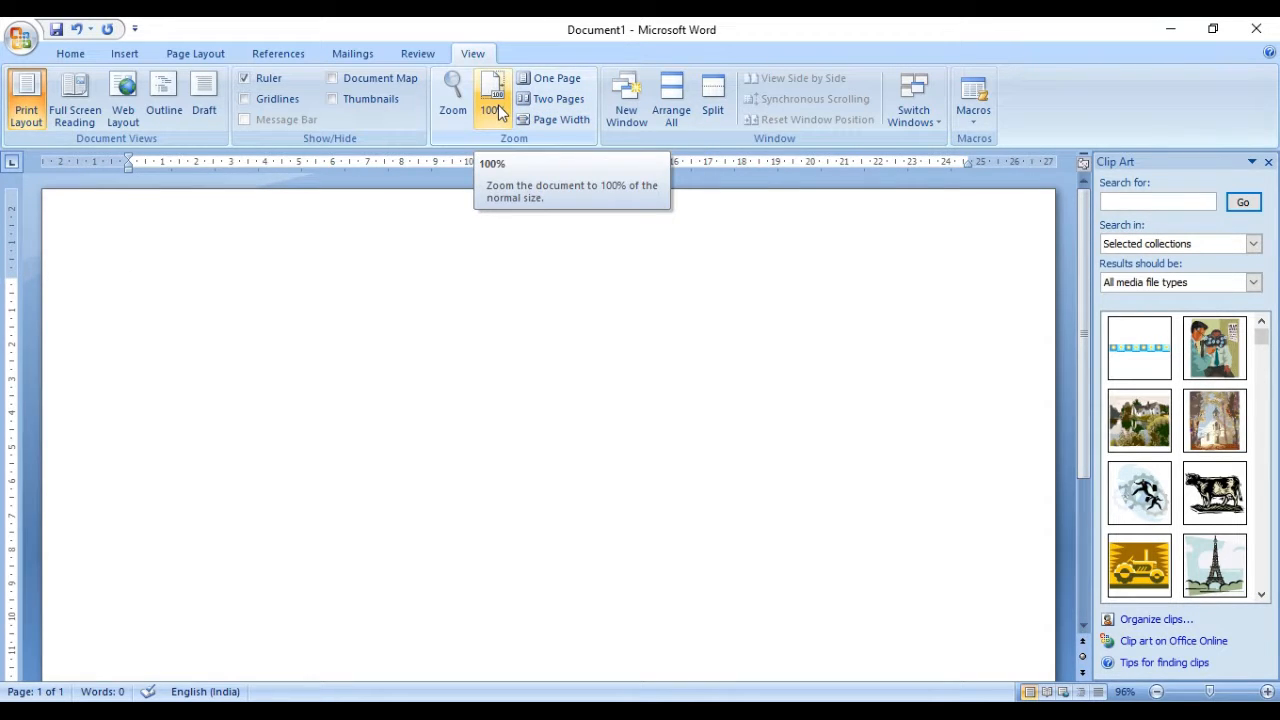
Set a custom document zoom of 50%.
click(455, 100)
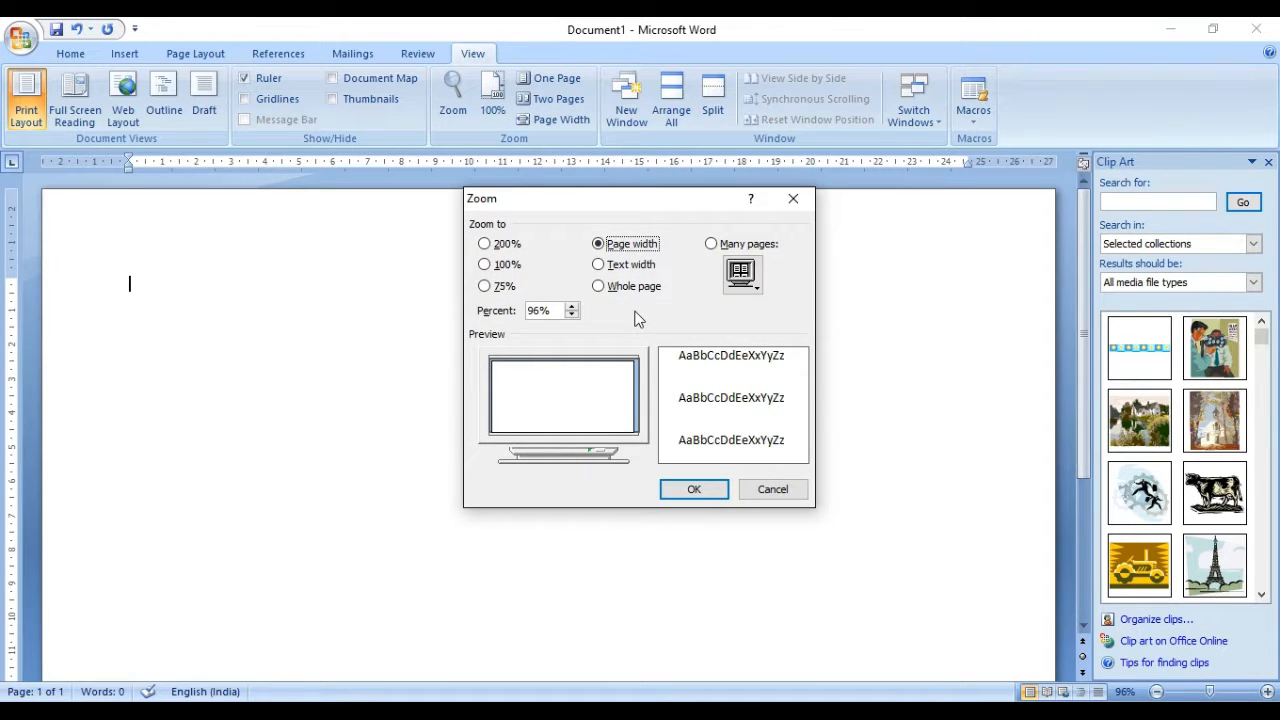
click(563, 312)
key(BackSpace)
key(BackSpace)
key(BackSpace)
text(50)
click(721, 489)
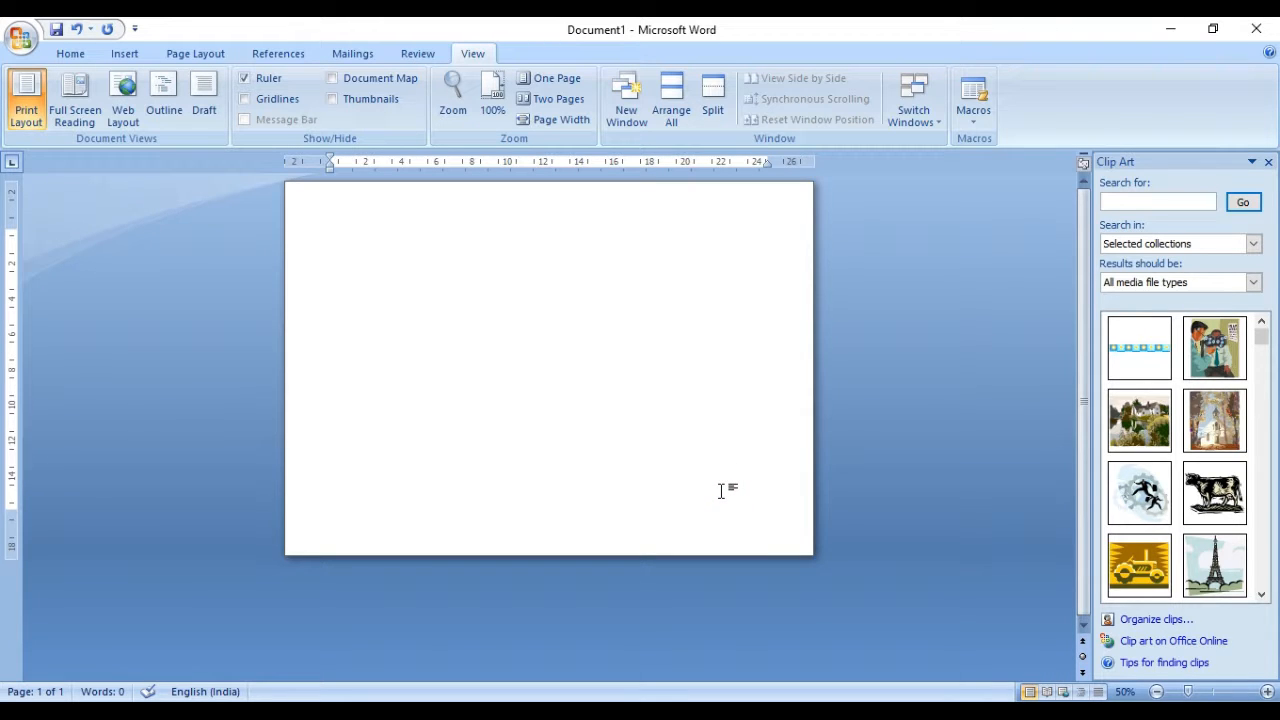
Return the document to 100% zoom and set a custom zoom of 80%.
click(494, 95)
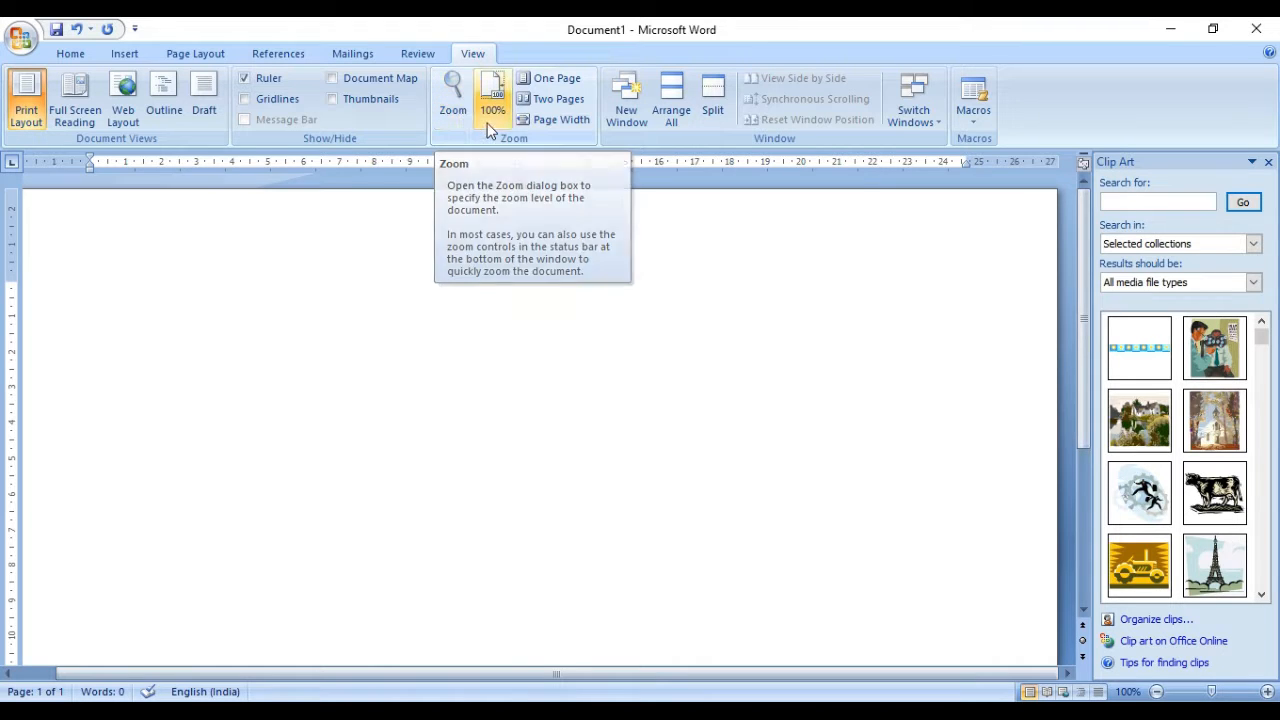
click(466, 107)
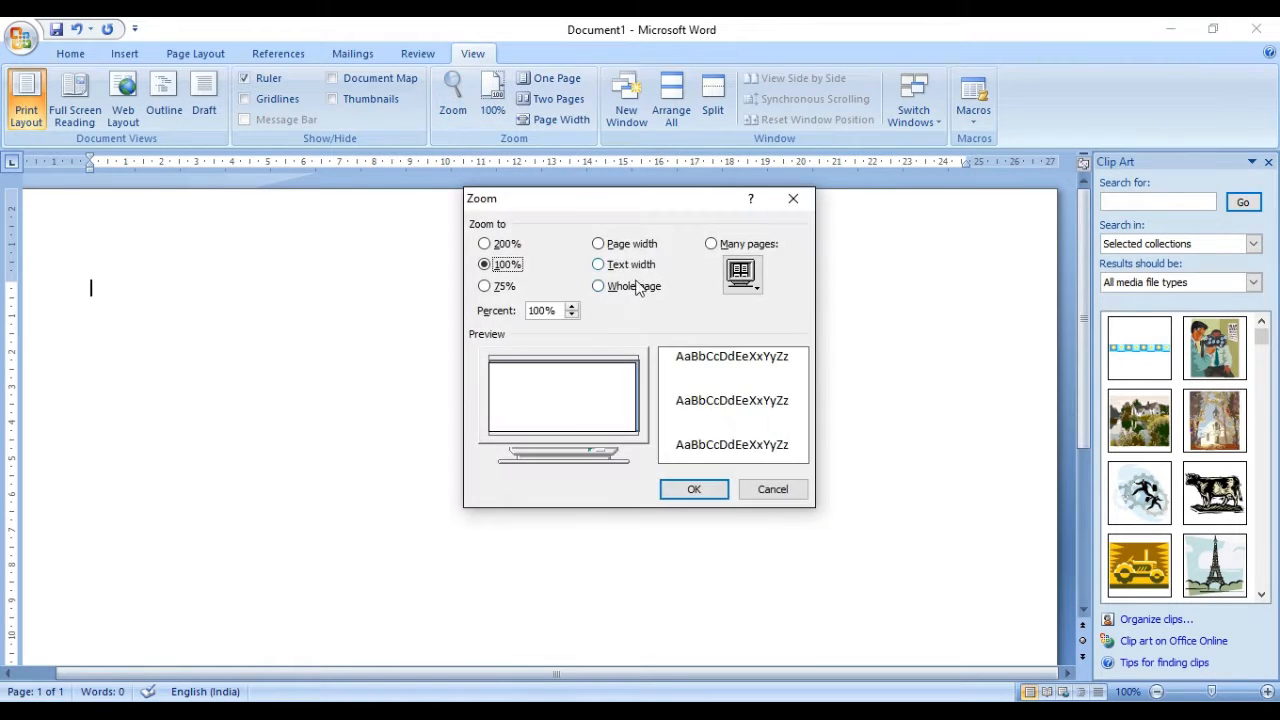
click(556, 311)
key(BackSpace)
key(BackSpace)
key(BackSpace)
key(BackSpace)
text(80)
click(694, 490)
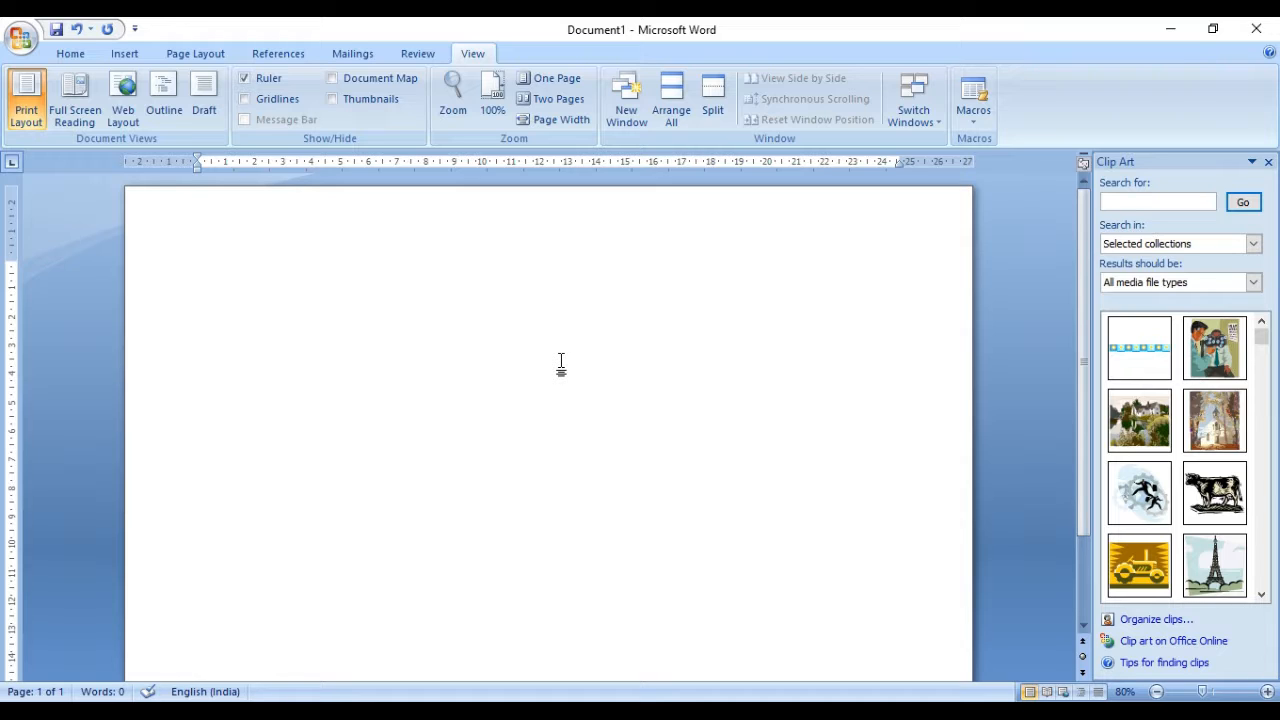
Insert the WordArt text "ABC STORE" in the rainbow-coloured style with a slanted shadow, keeping Arial Black at size 36.
click(121, 55)
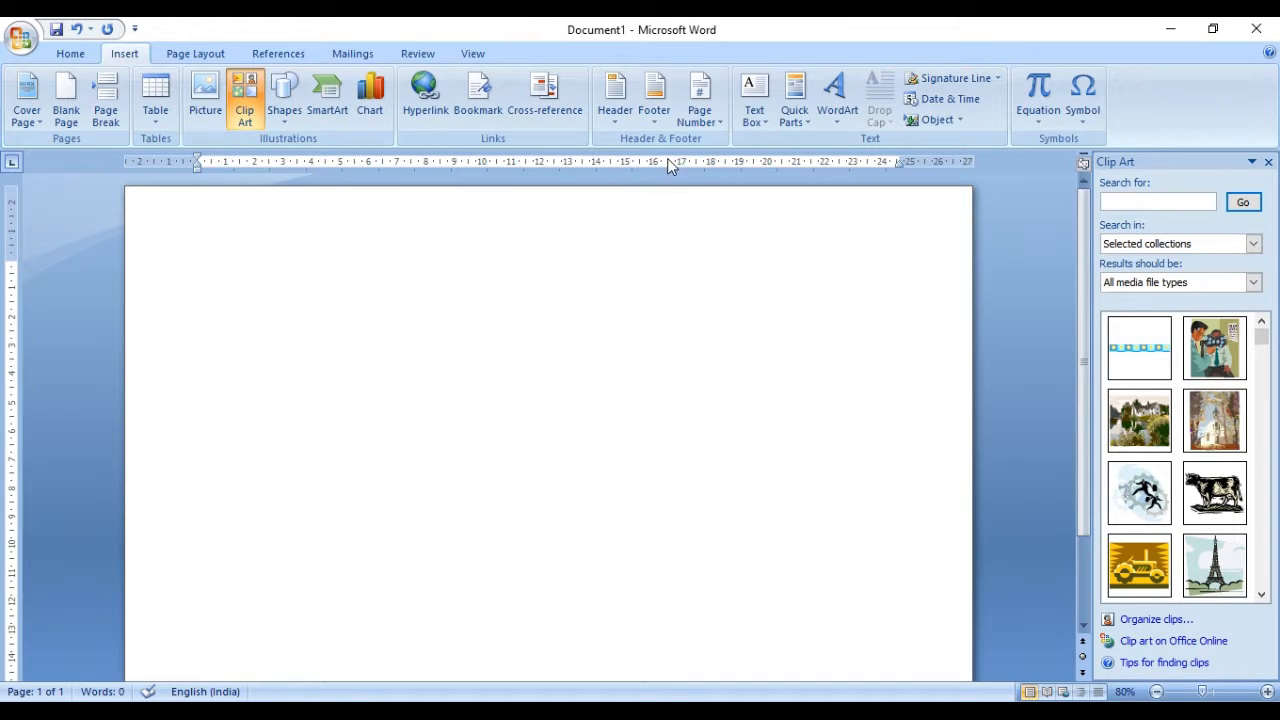
click(836, 112)
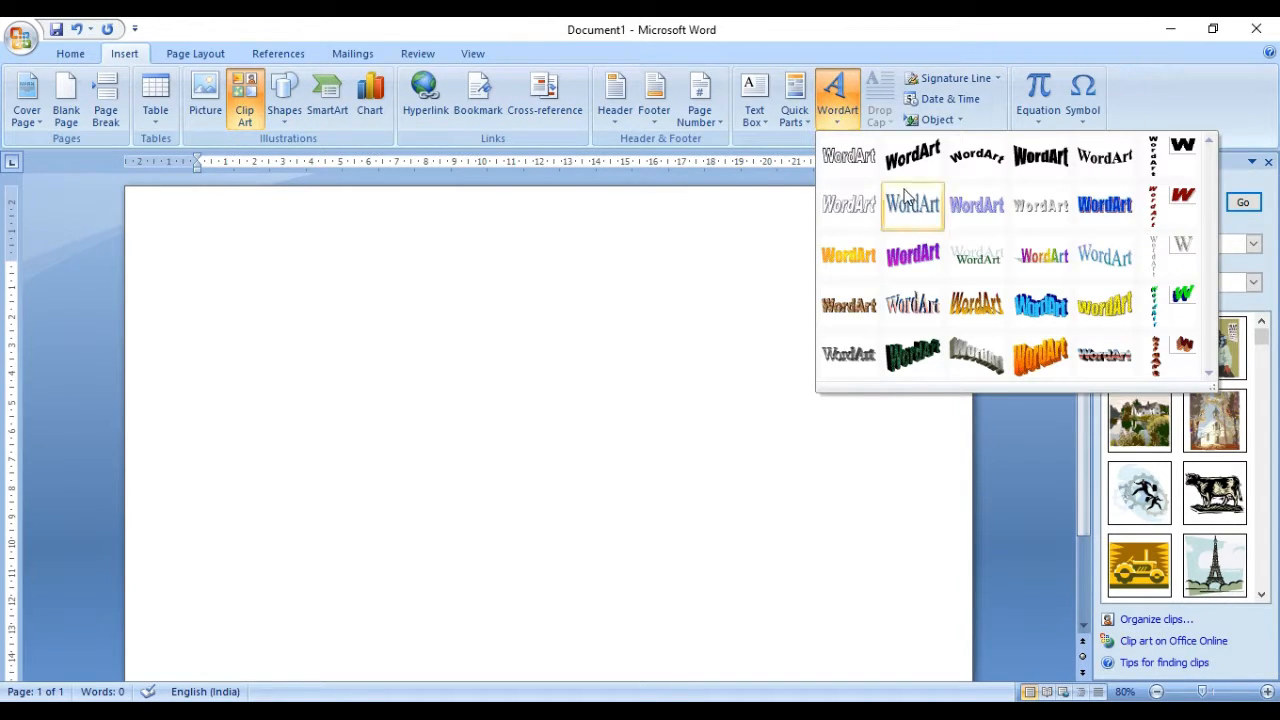
click(1048, 268)
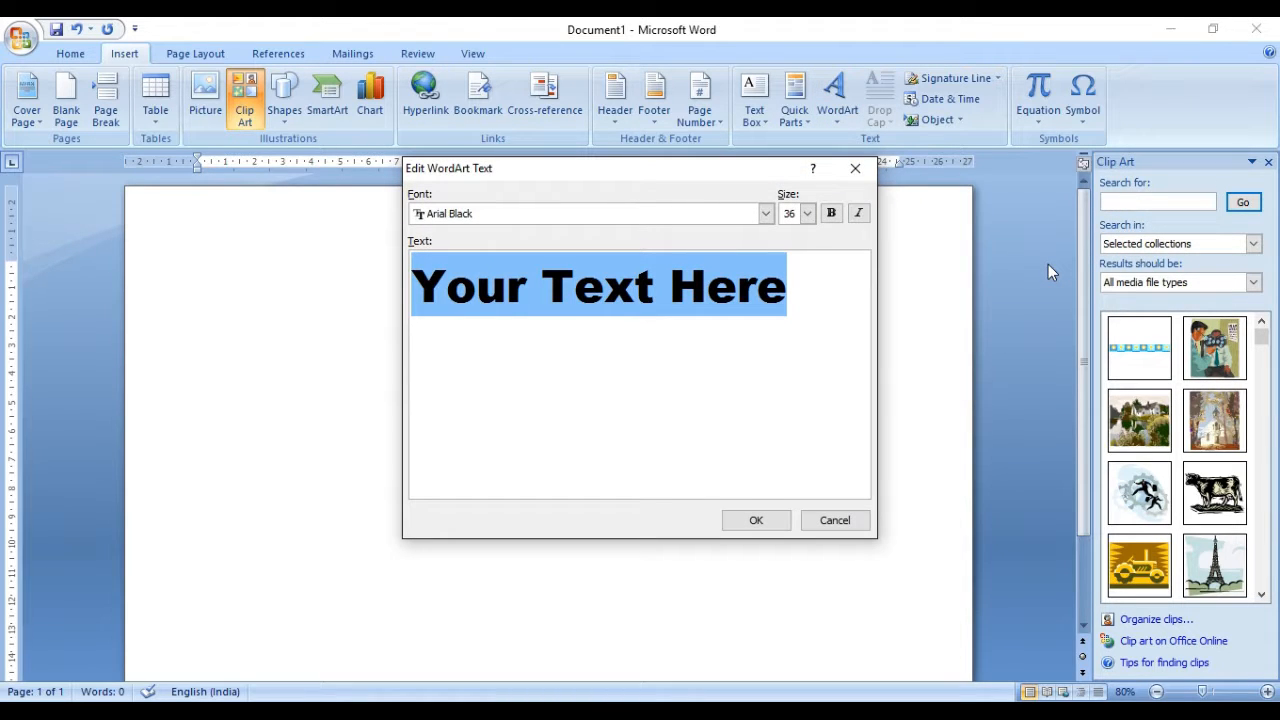
key(BackSpace)
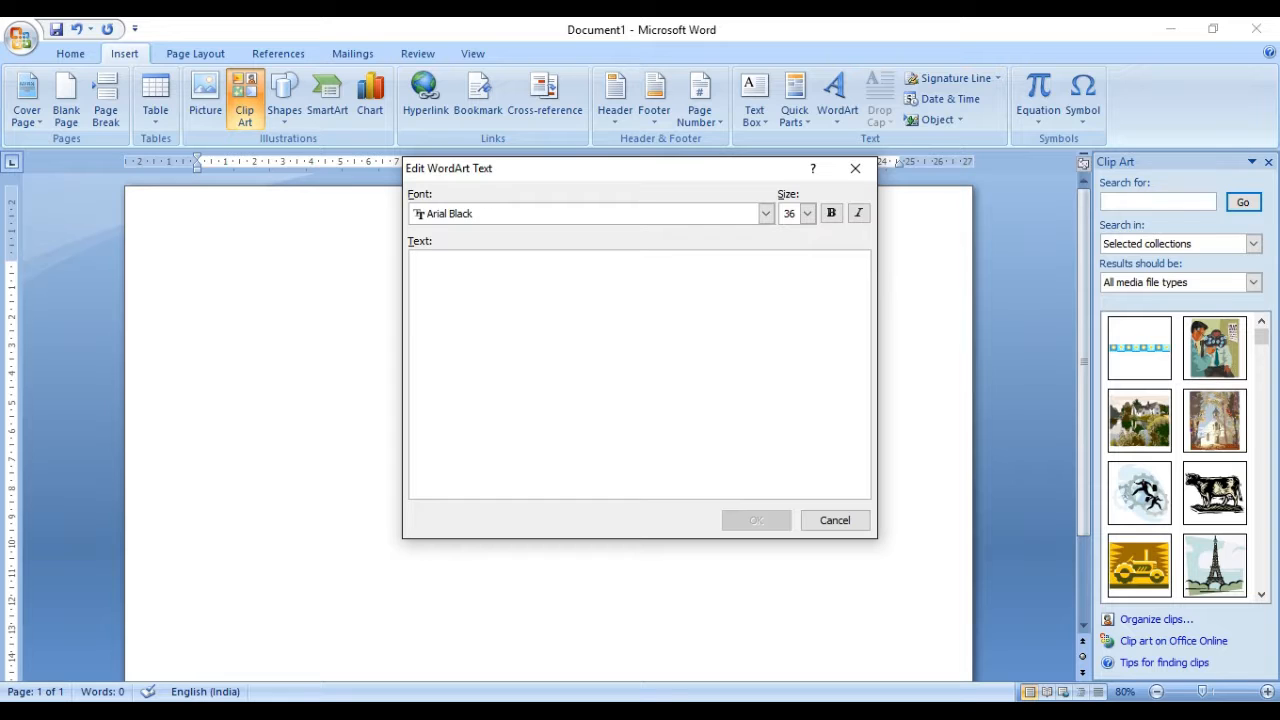
text(ABC)
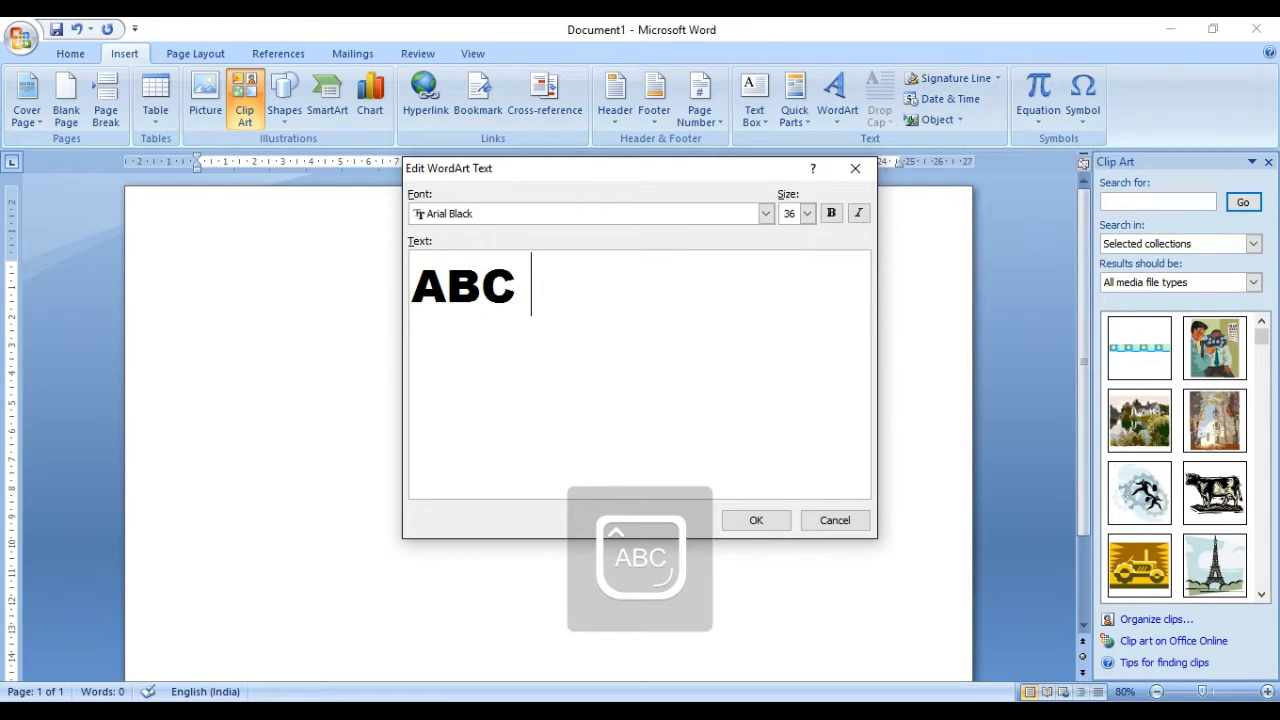
text( ST)
key(BackSpace)
text(STO)
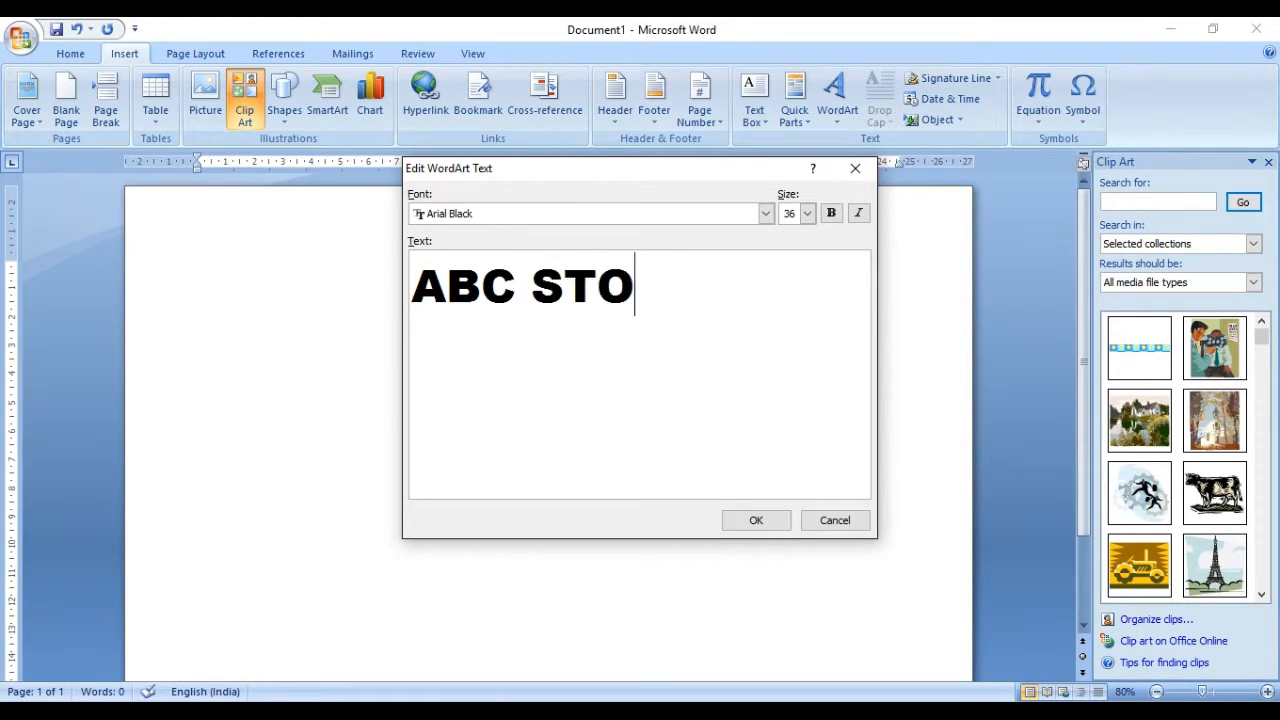
text(RE)
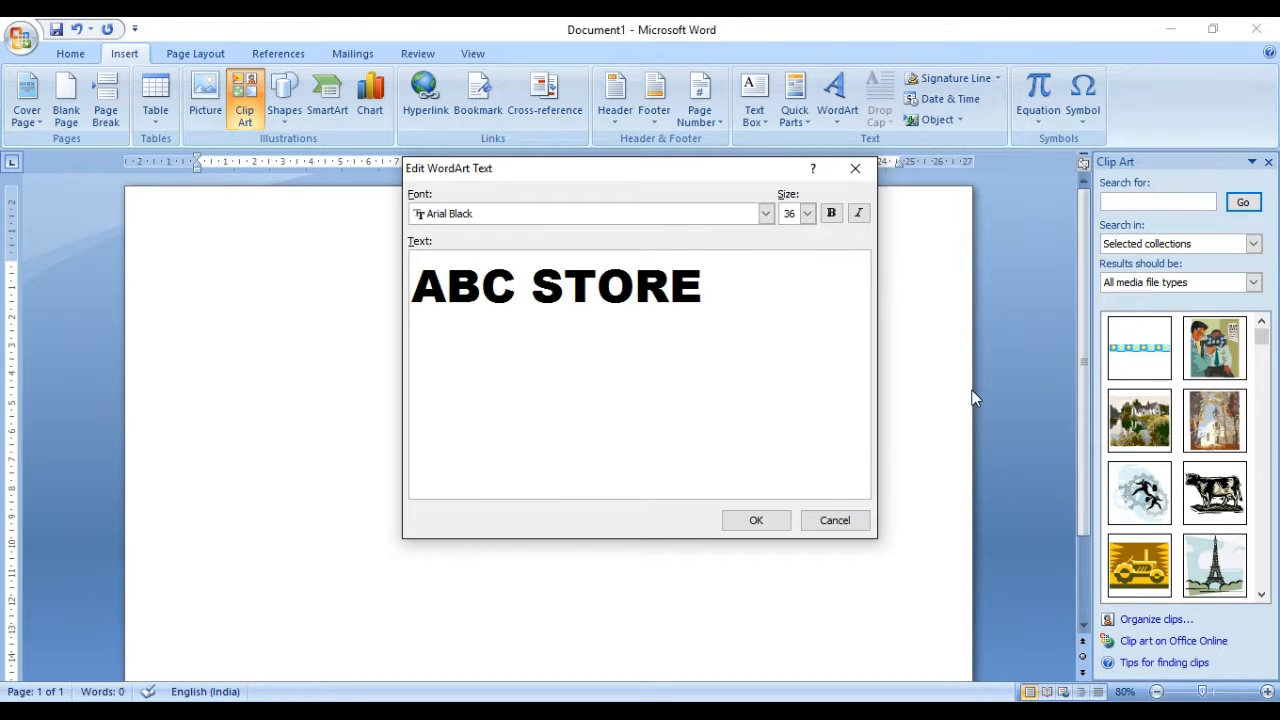
click(760, 527)
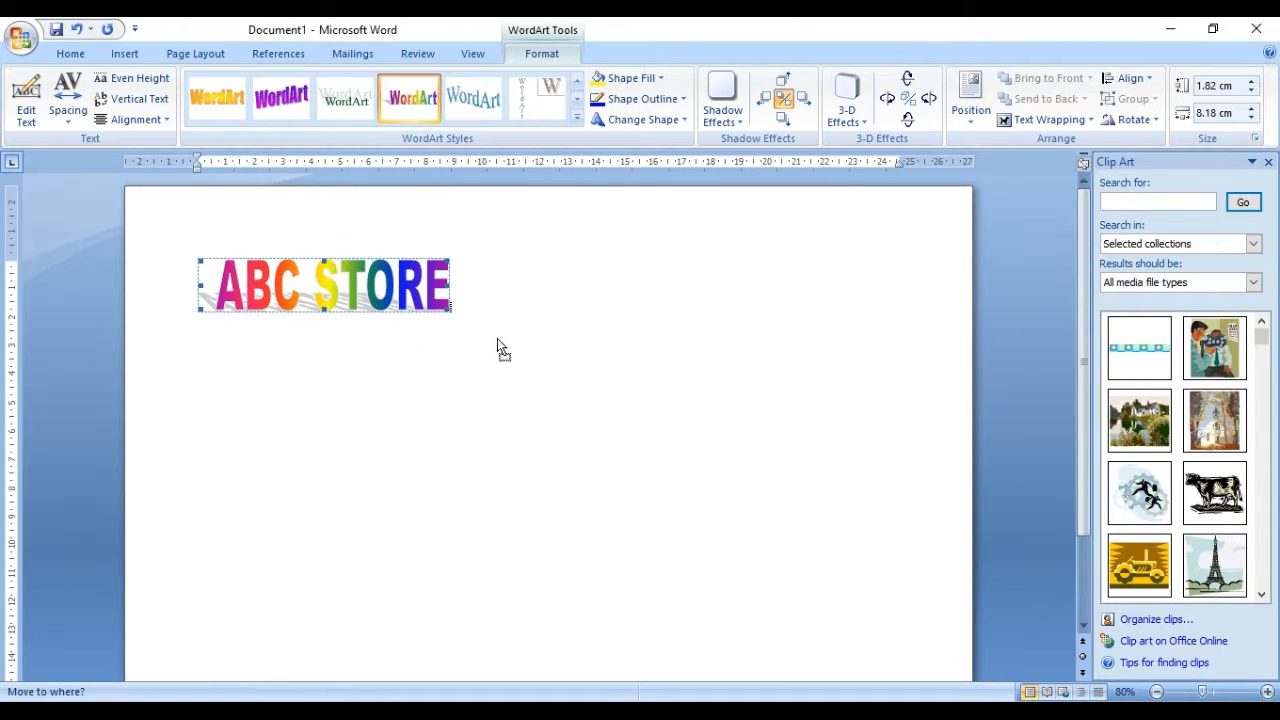
click(524, 356)
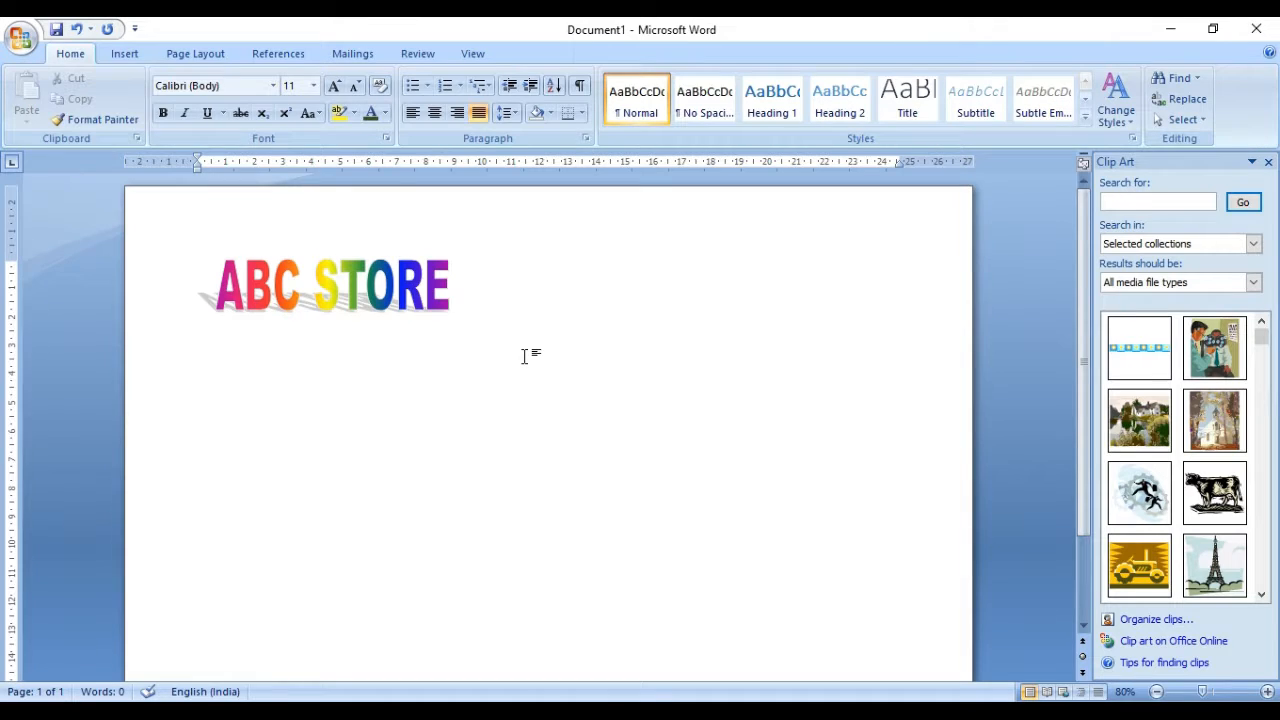
Set the text wrapping of the ABC STORE WordArt to Through and move it toward the middle of the page.
click(352, 272)
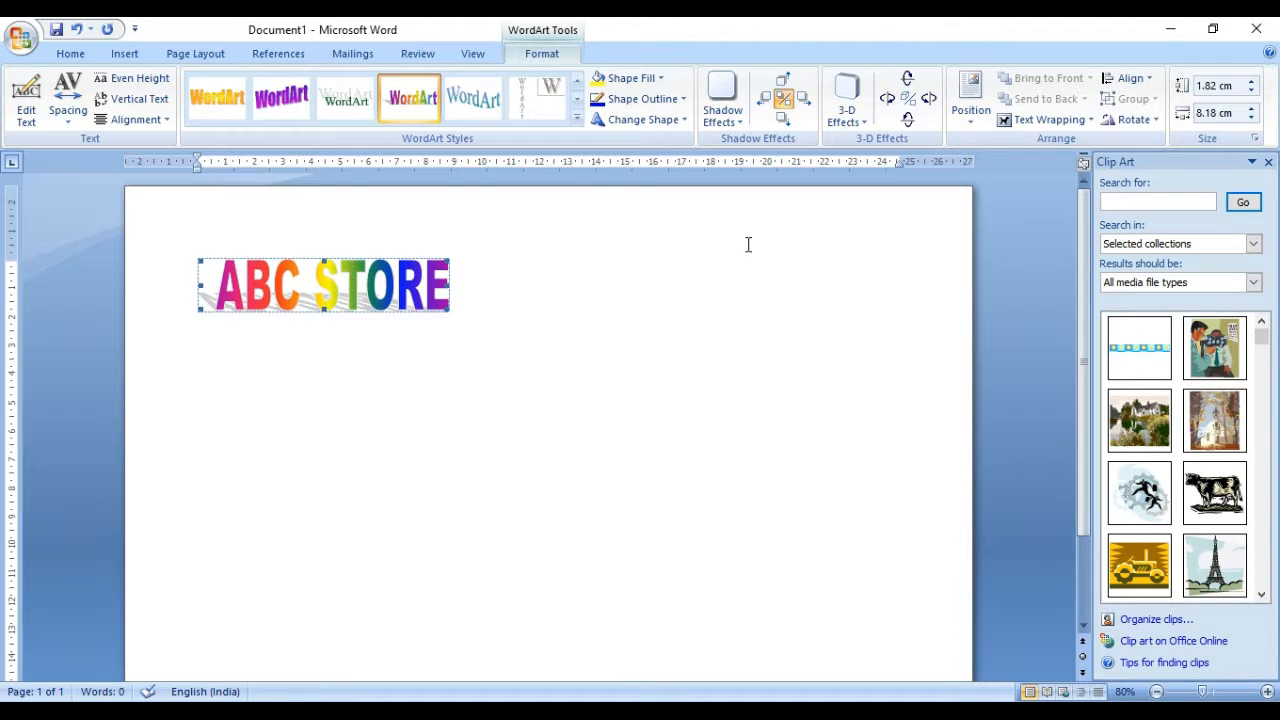
click(1091, 122)
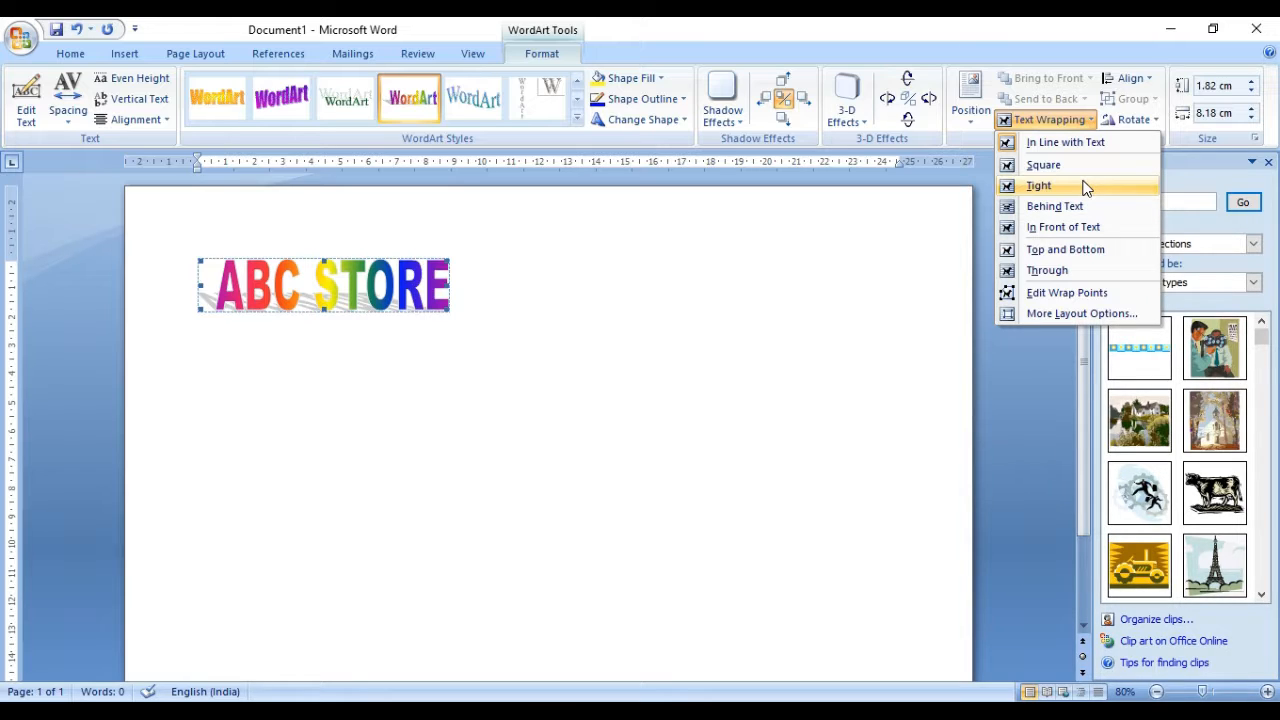
click(1097, 271)
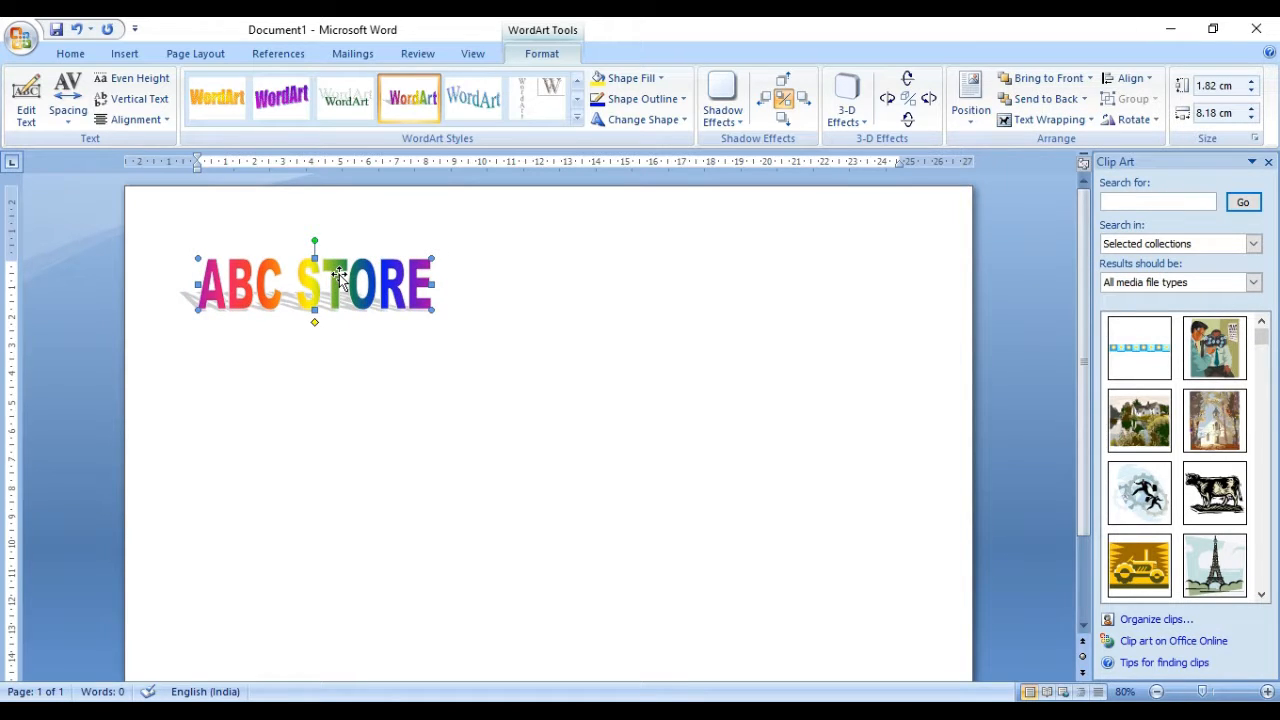
drag(338, 276, 557, 376)
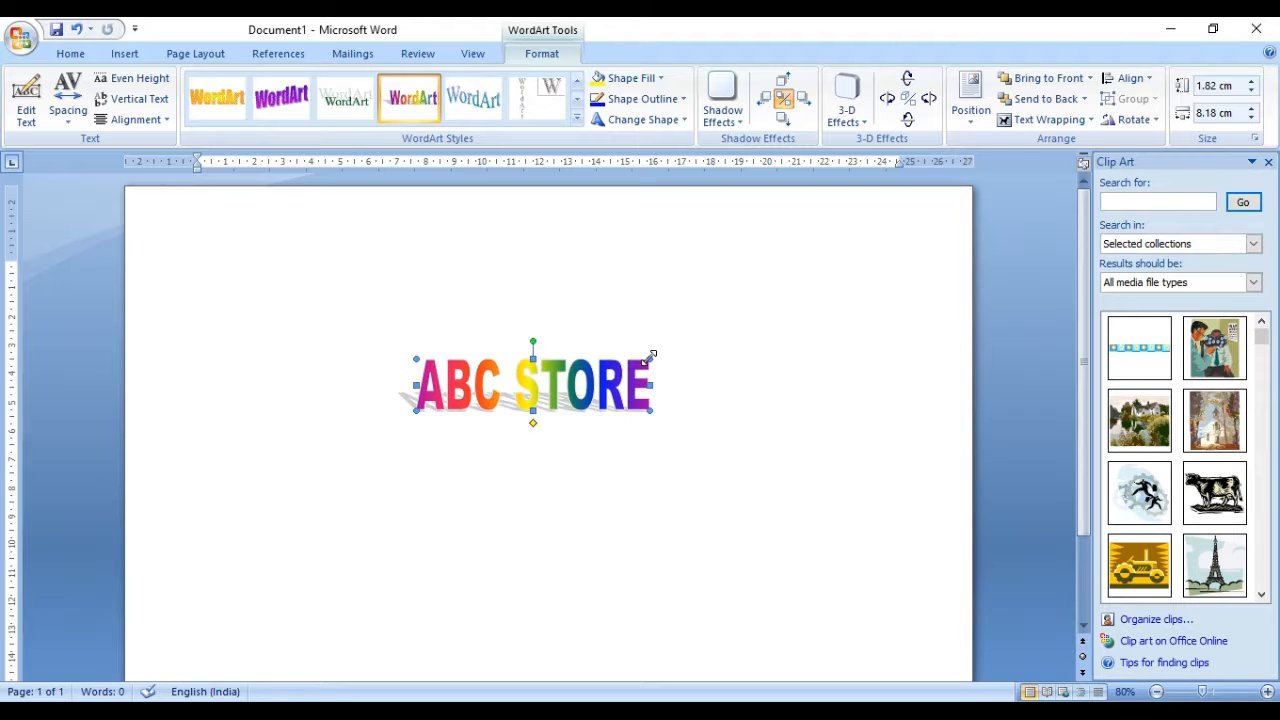
Resize the ABC STORE WordArt to about 3.4 cm high and 13.9 cm wide, and shift it slightly up and to the right.
drag(651, 355, 685, 337)
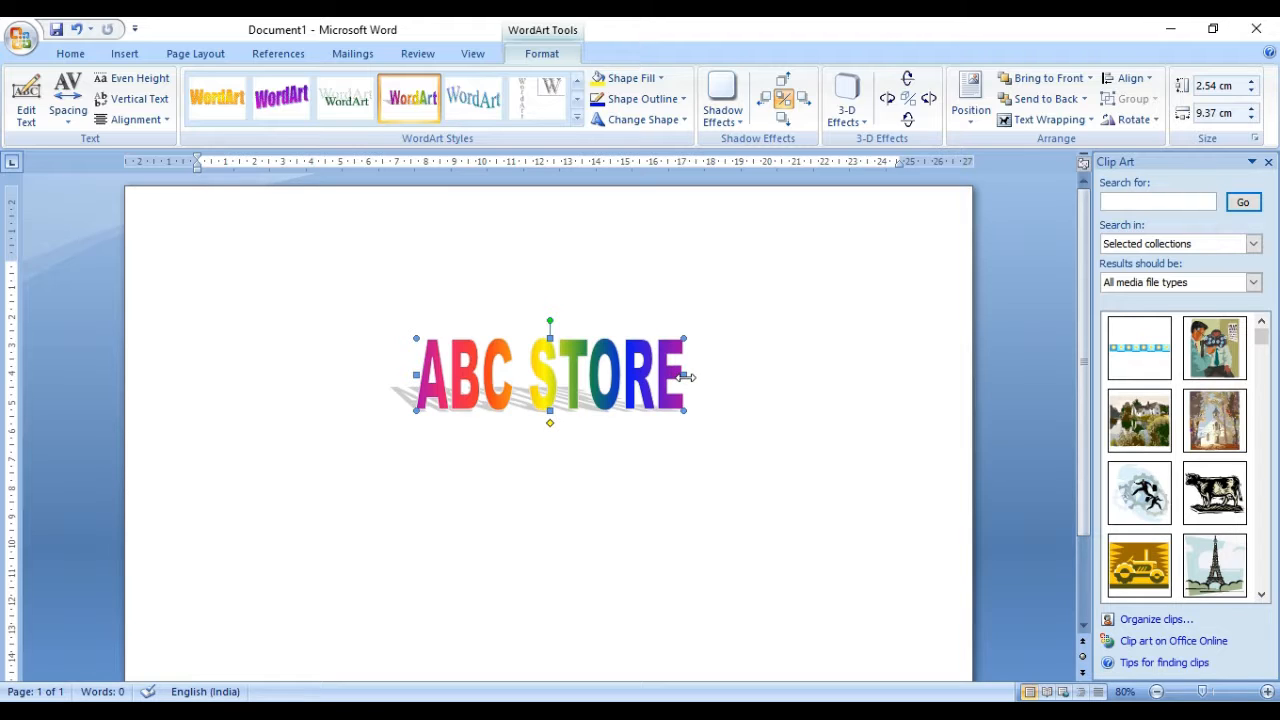
drag(686, 377, 722, 375)
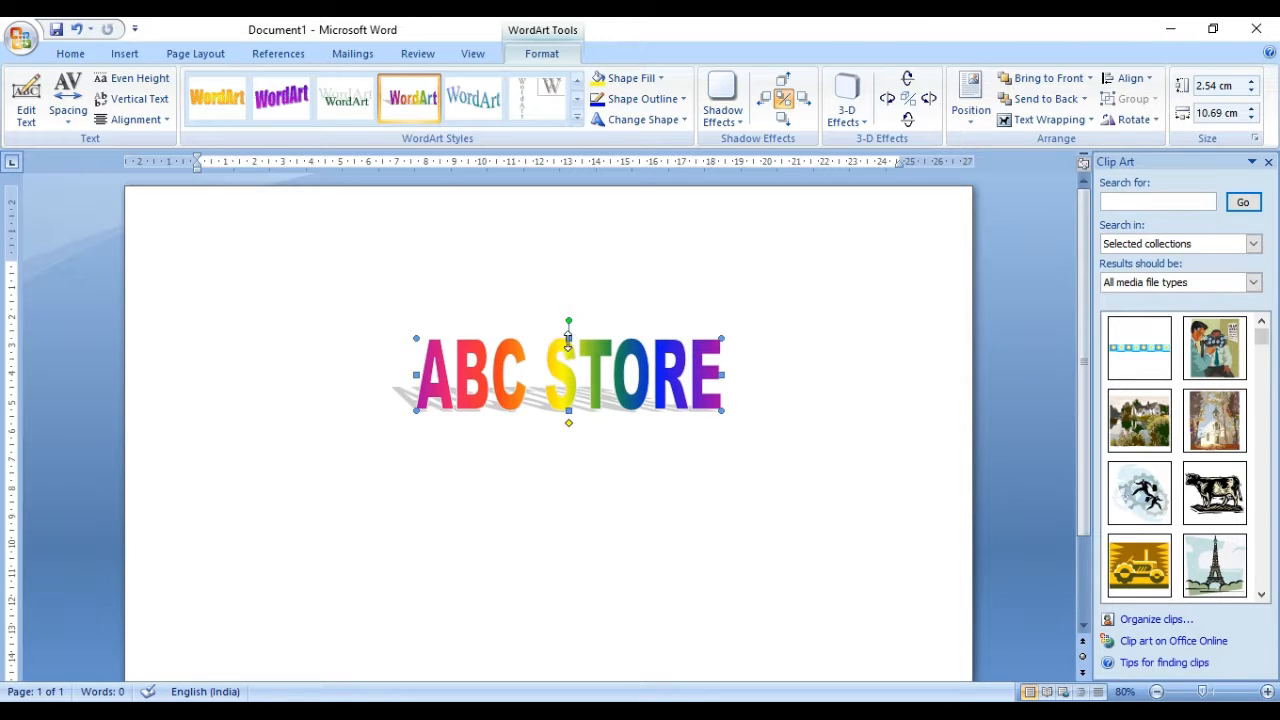
drag(568, 340, 568, 358)
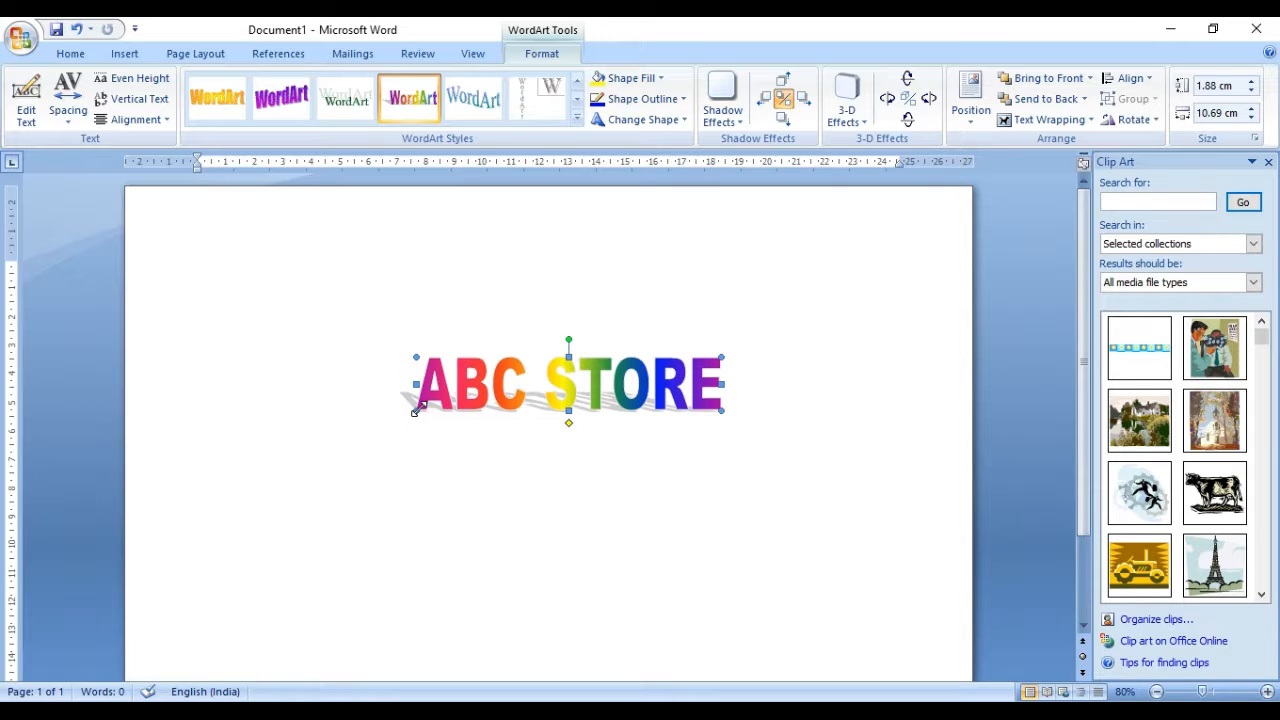
drag(415, 411, 325, 453)
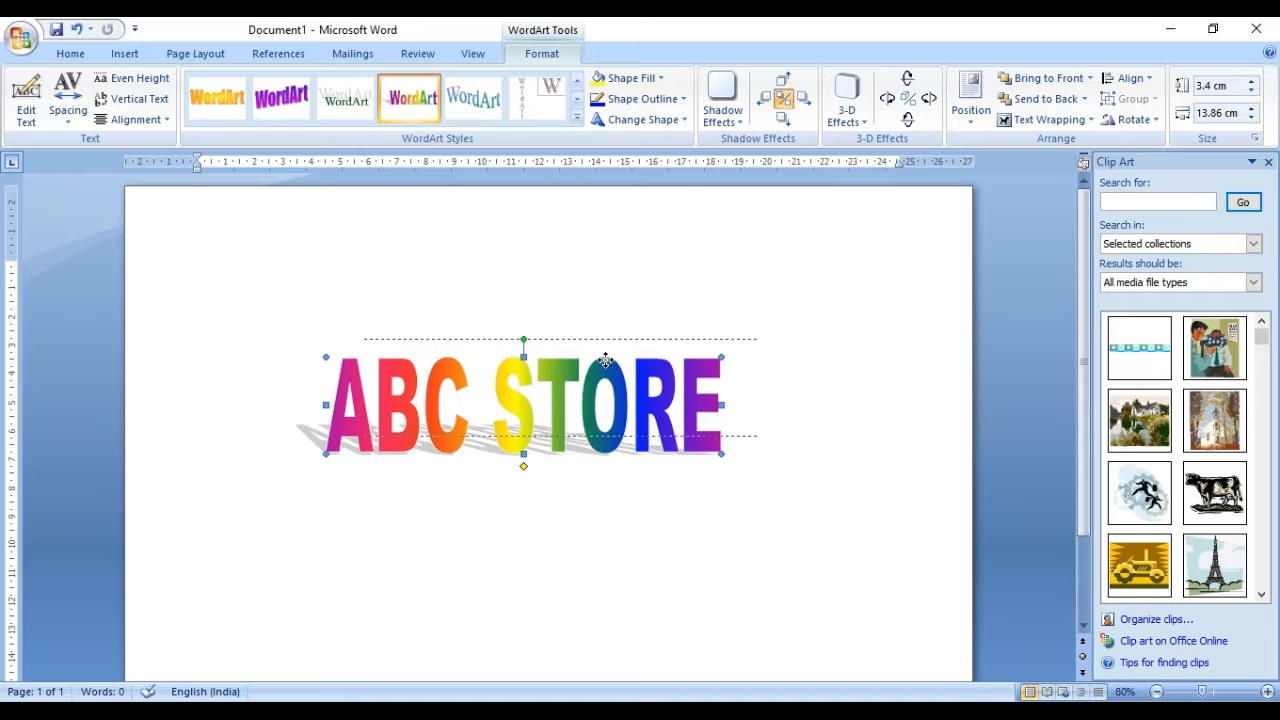
click(585, 524)
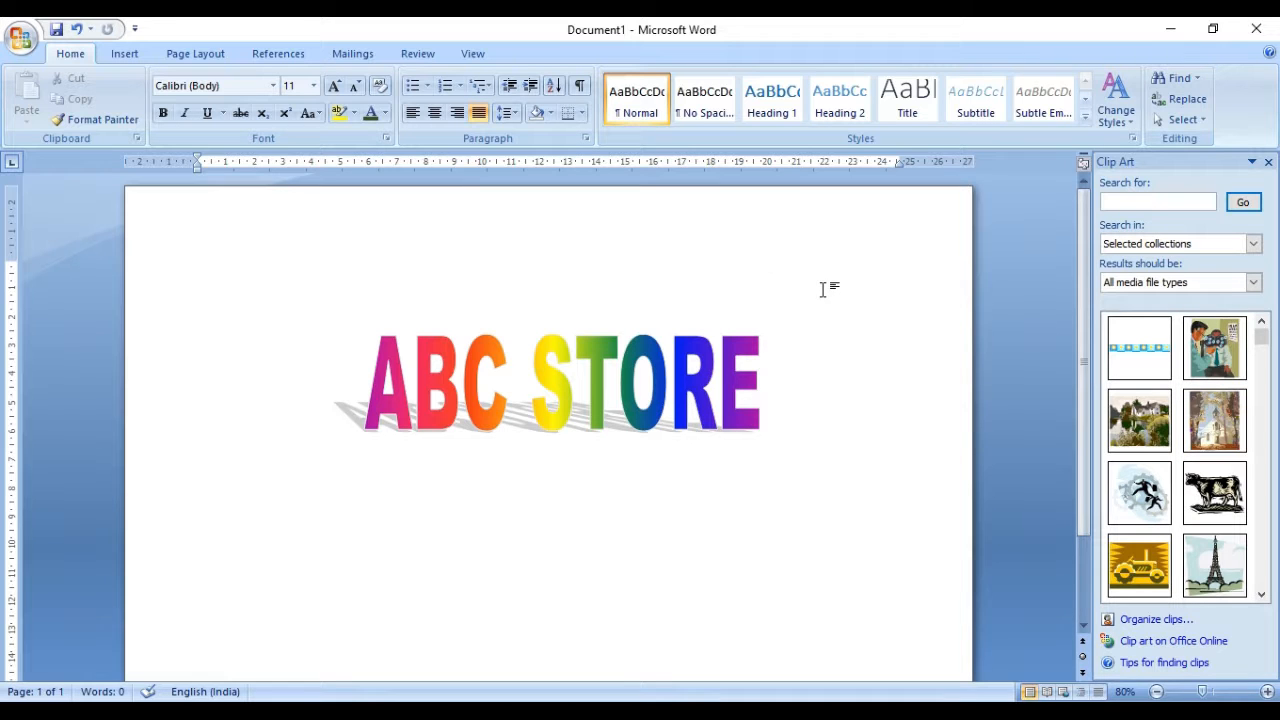
Reopen the clip art search and look for clips matching "MI".
click(118, 52)
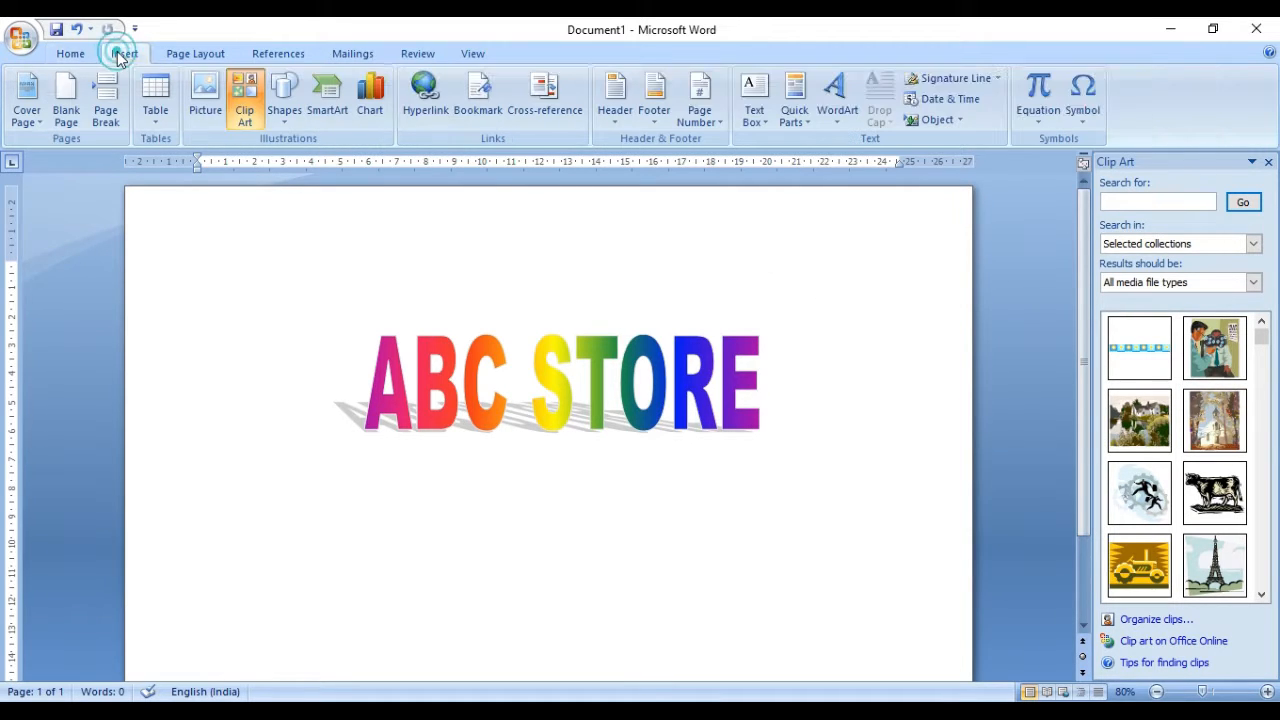
click(250, 117)
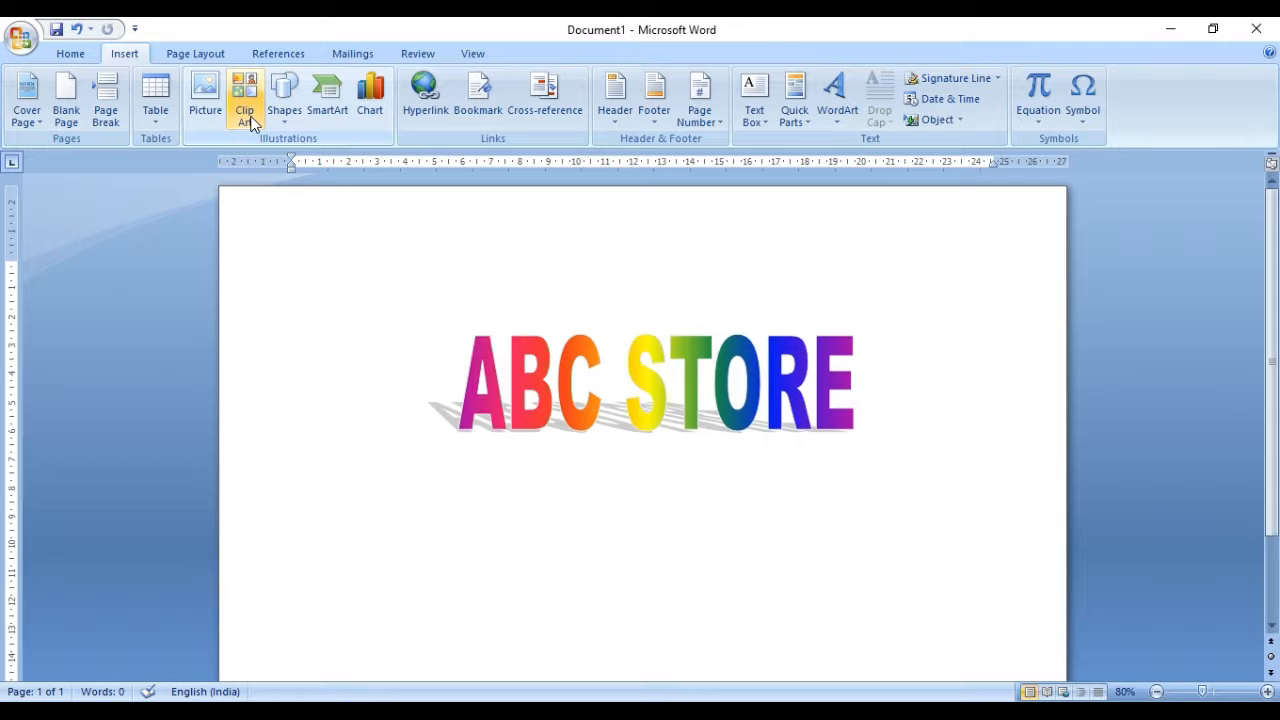
click(250, 117)
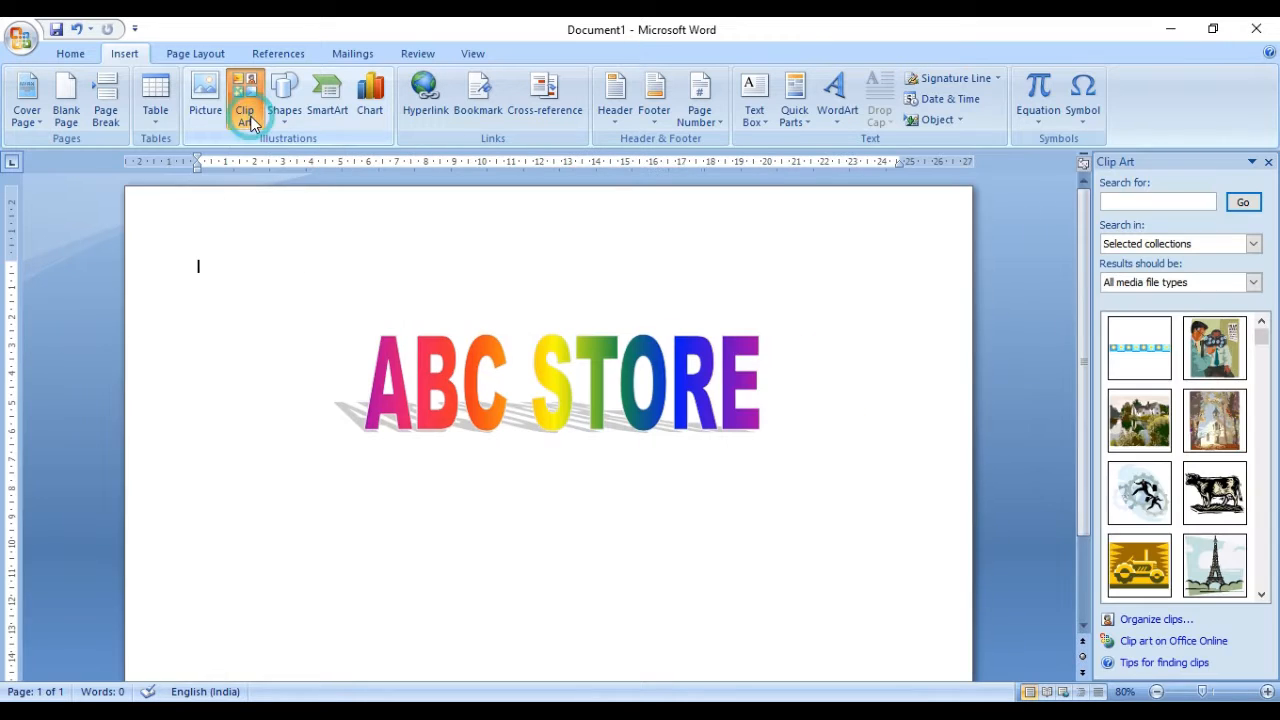
click(1189, 201)
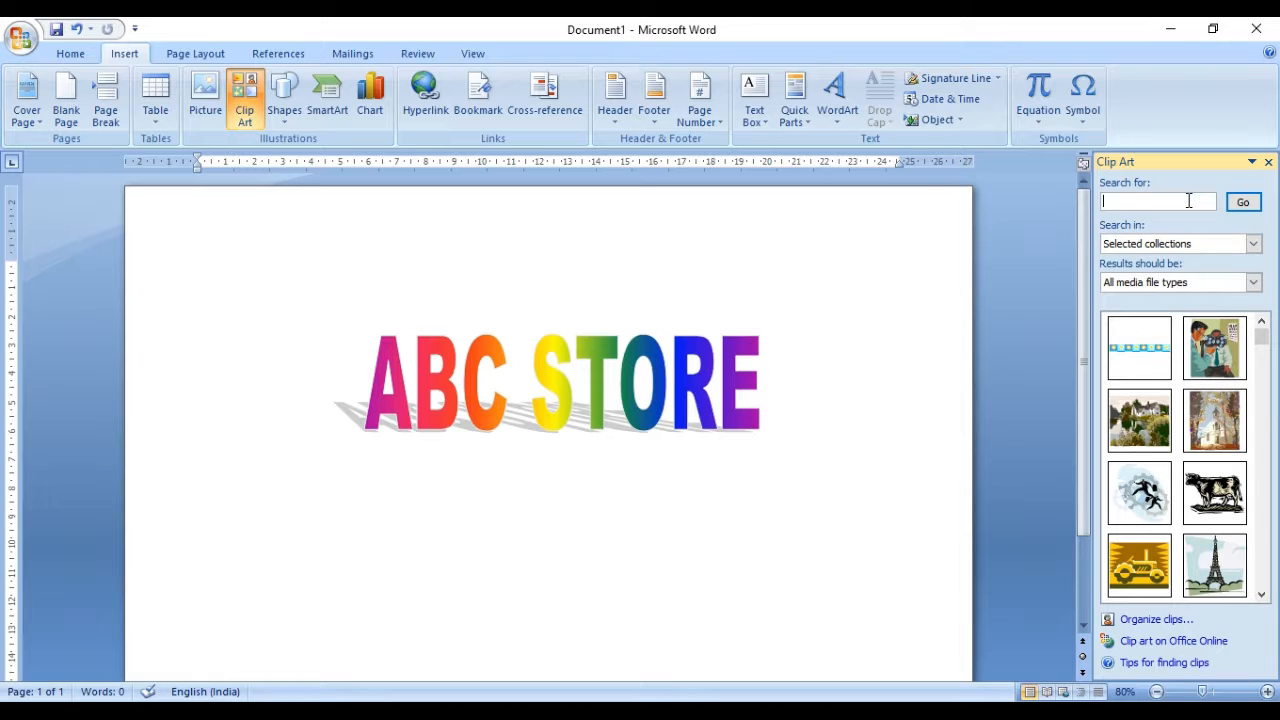
text(MI)
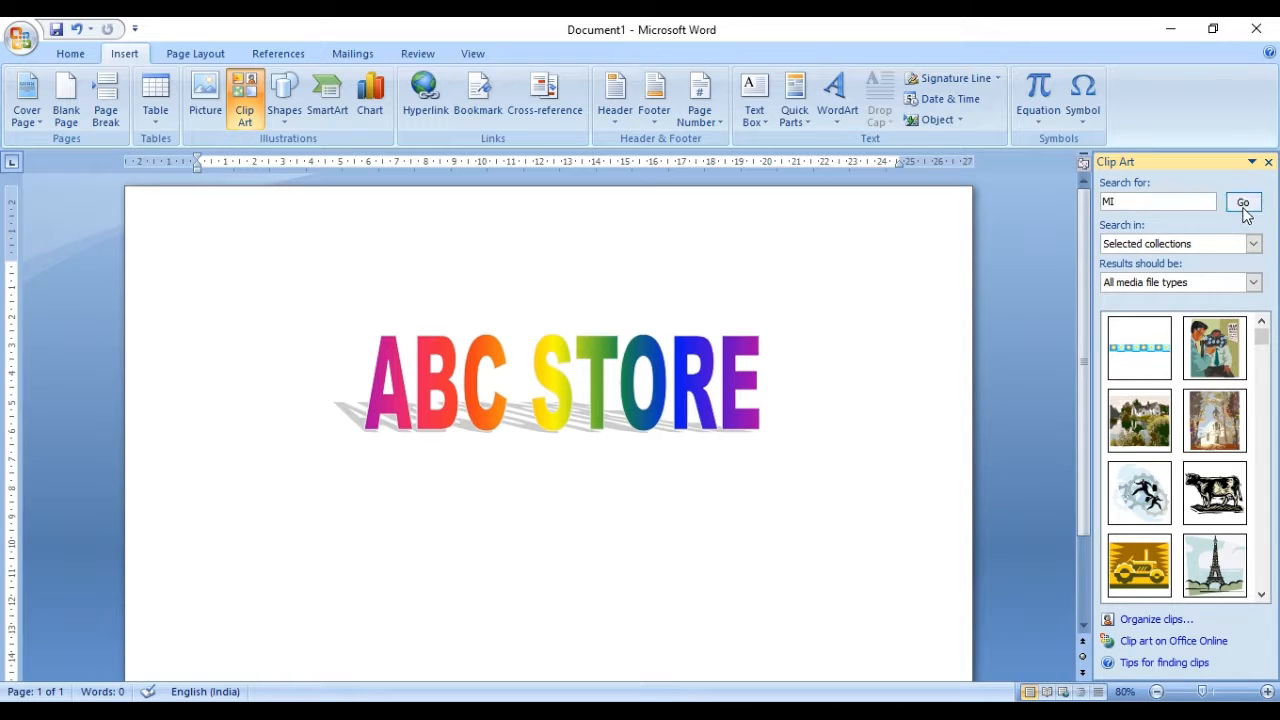
click(1243, 203)
Extend the clip art search to Everywhere and search for "ANIMAL".
key(BackSpace)
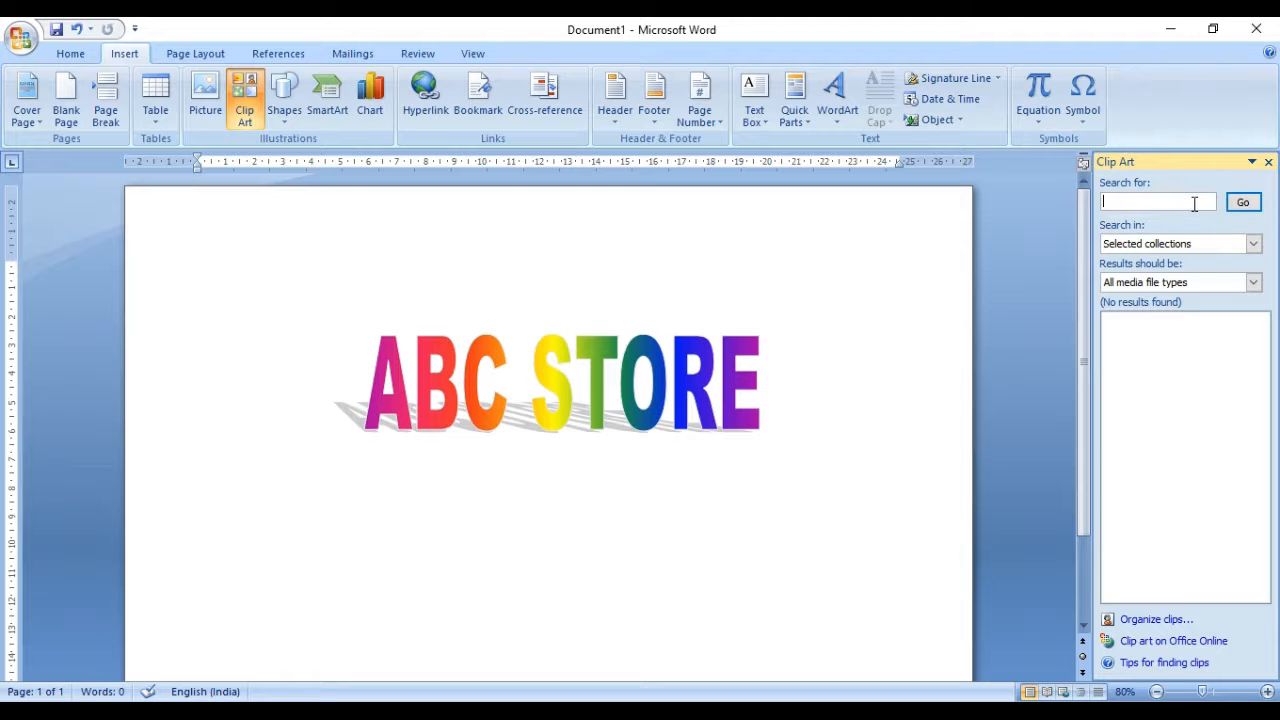
click(1252, 244)
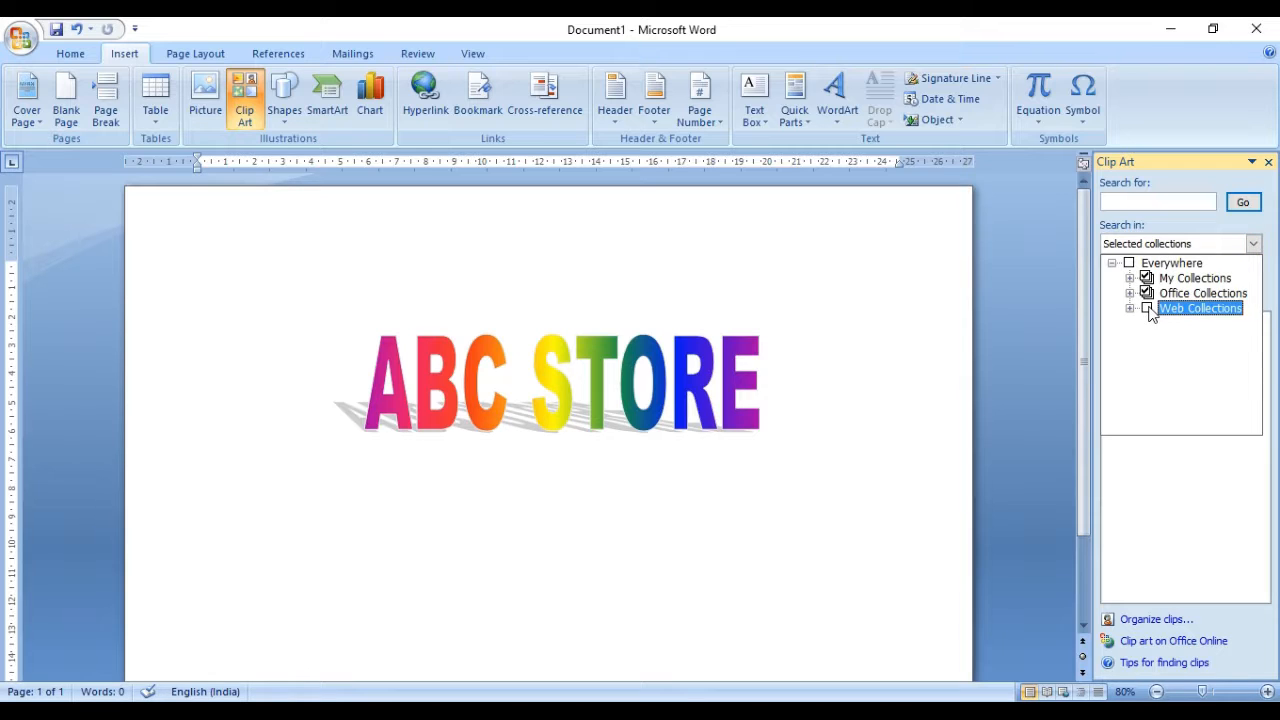
click(1129, 264)
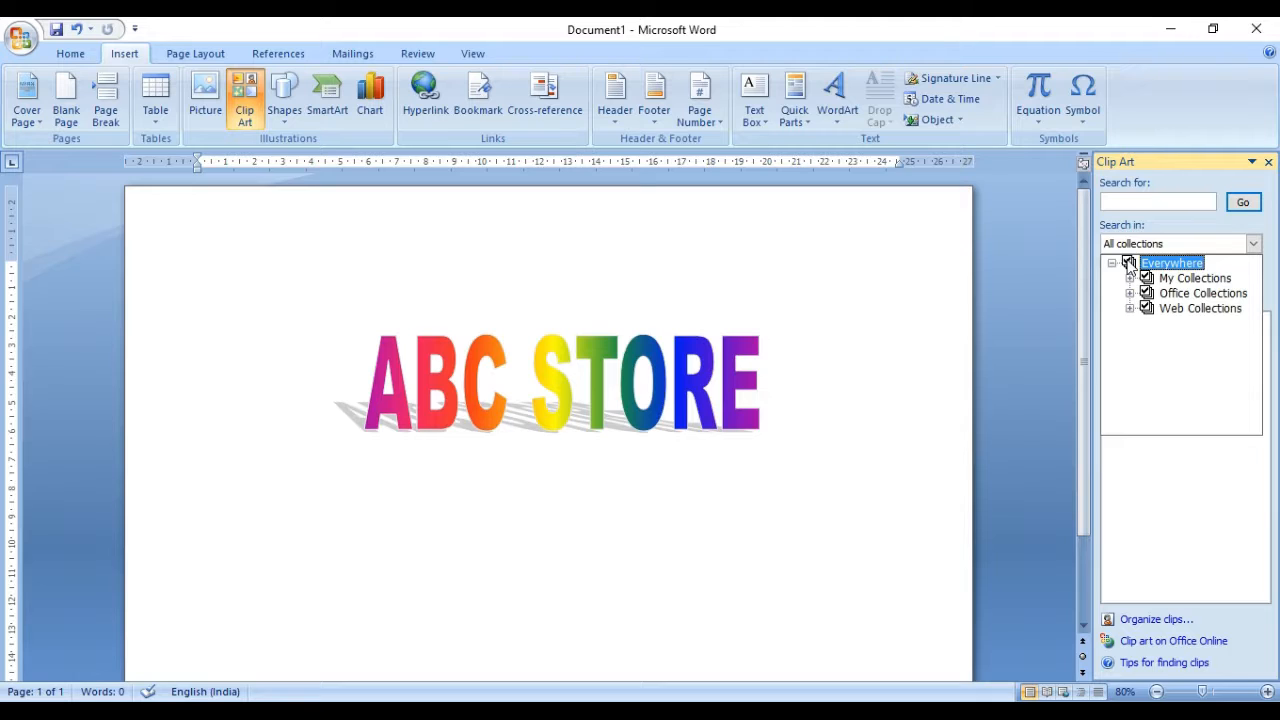
click(1138, 206)
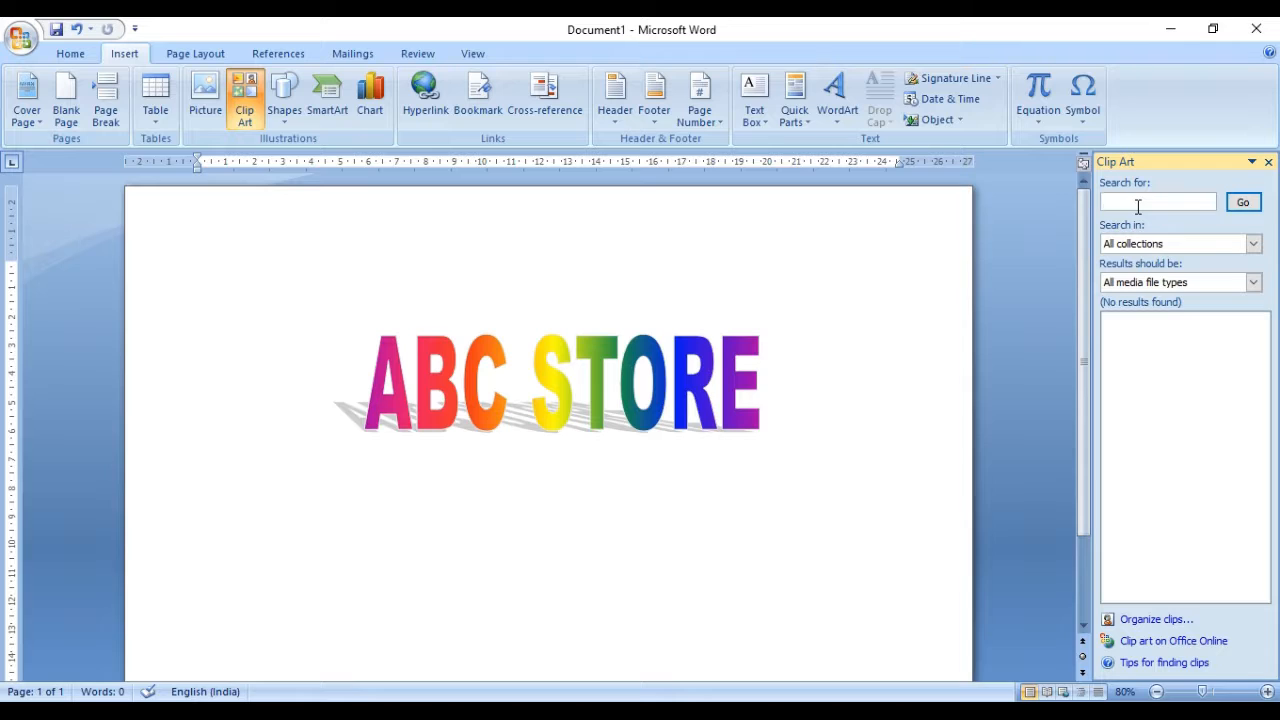
text(ANIMAL)
click(1243, 203)
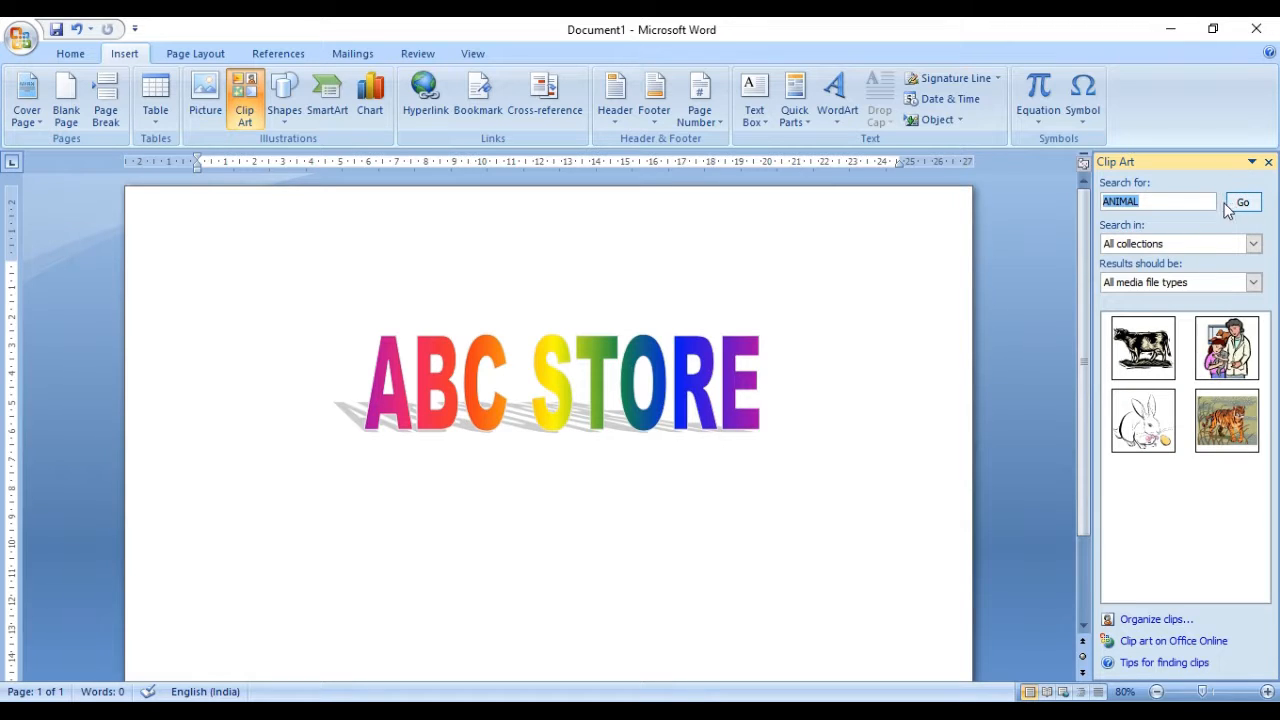
List all clips with an empty search term, browse them, and insert the black-and-white cow clip into the document.
key(BackSpace)
click(1245, 203)
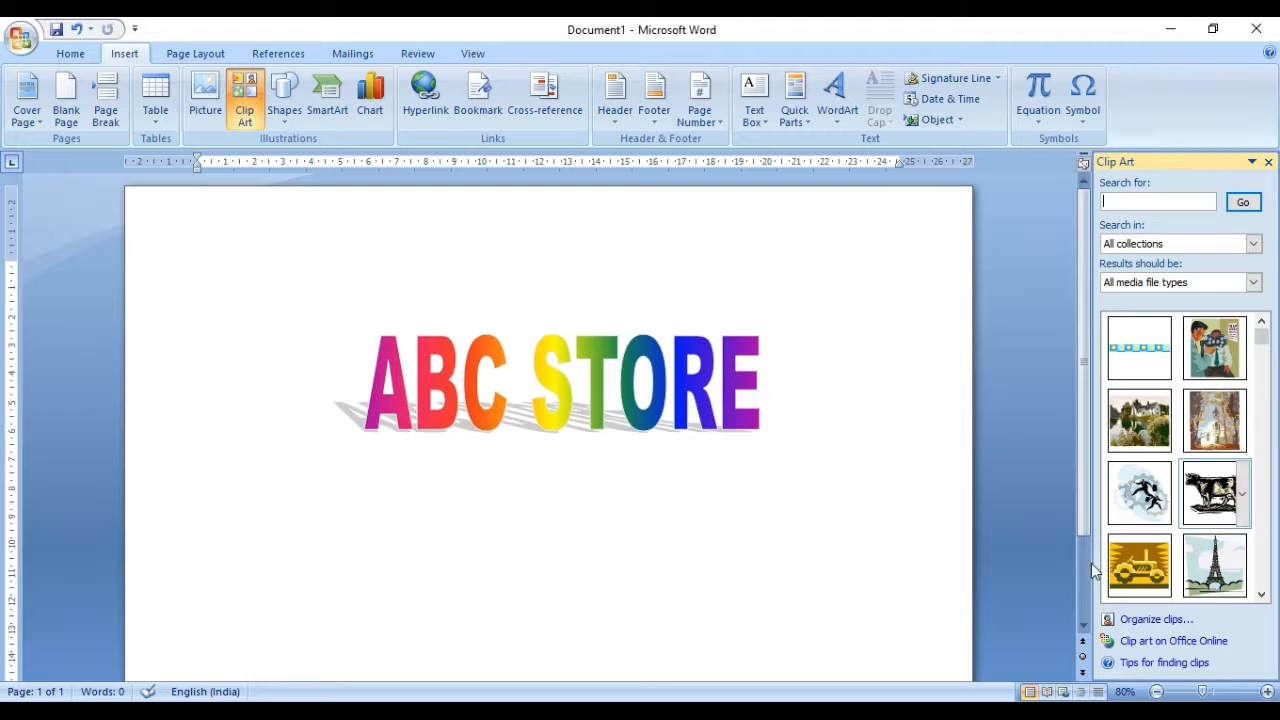
click(1262, 595)
click(1262, 595)
click(1262, 595)
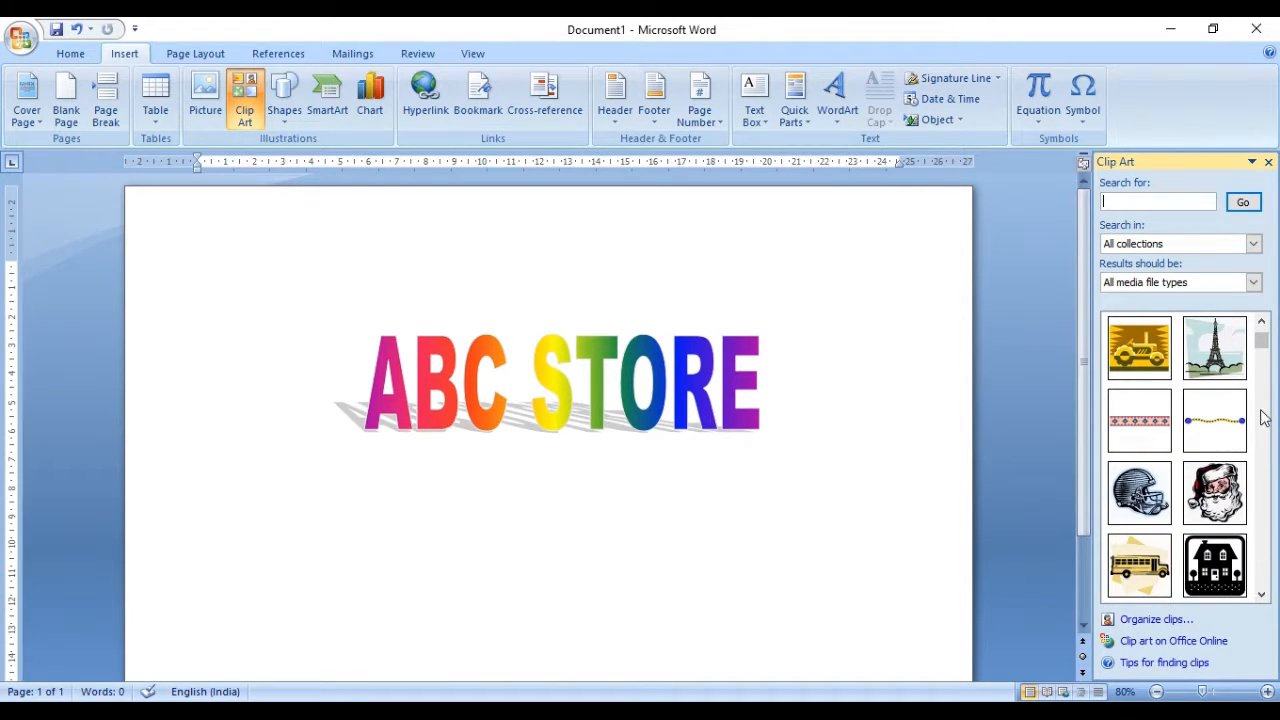
click(1262, 321)
click(1262, 321)
click(1262, 321)
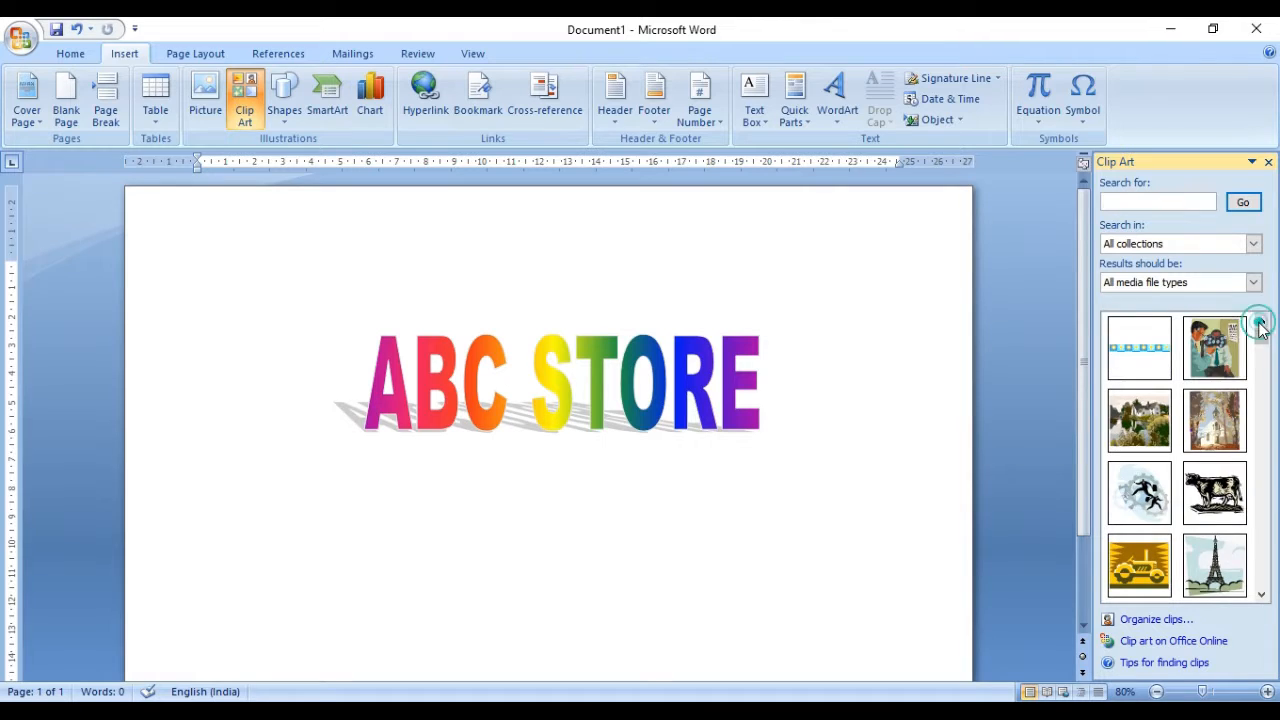
click(1201, 507)
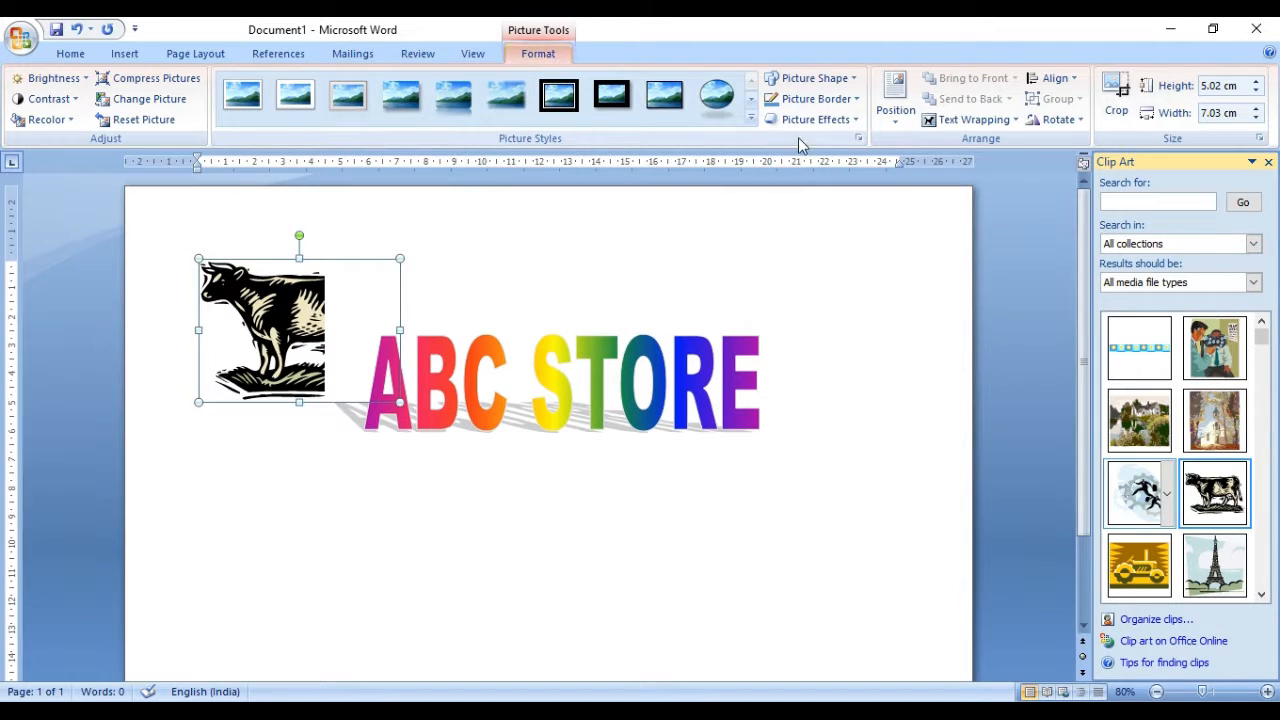
Set the cow picture's text wrapping to Through and move it below the ABC STORE heading.
click(1015, 125)
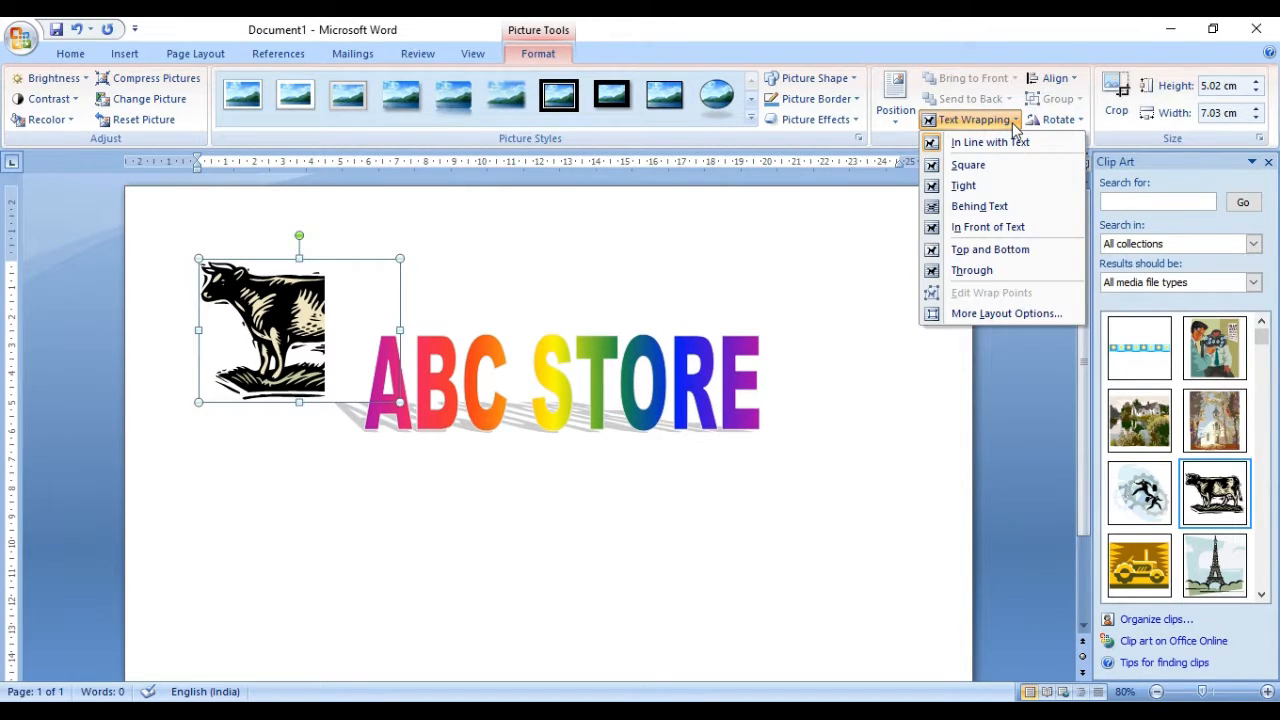
click(986, 272)
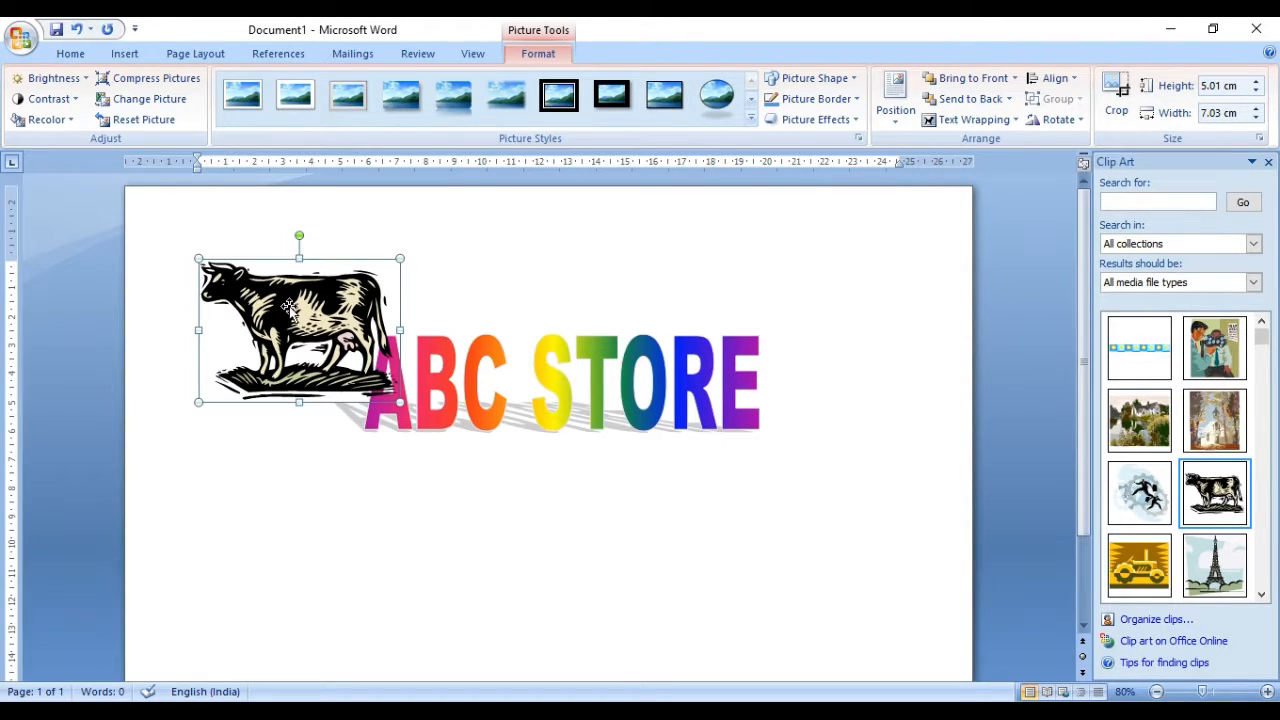
drag(302, 315, 558, 539)
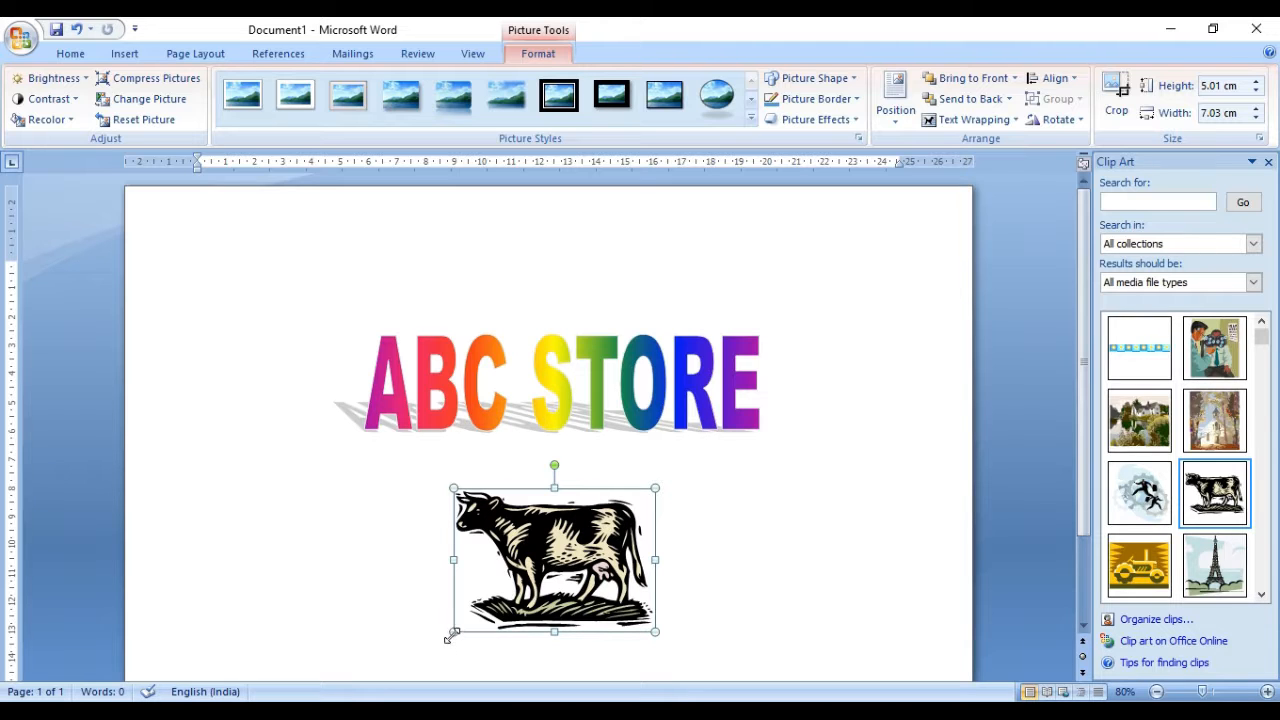
Enlarge the cow picture proportionally to about 6.9 cm high and 9.6 cm wide.
drag(453, 632, 415, 655)
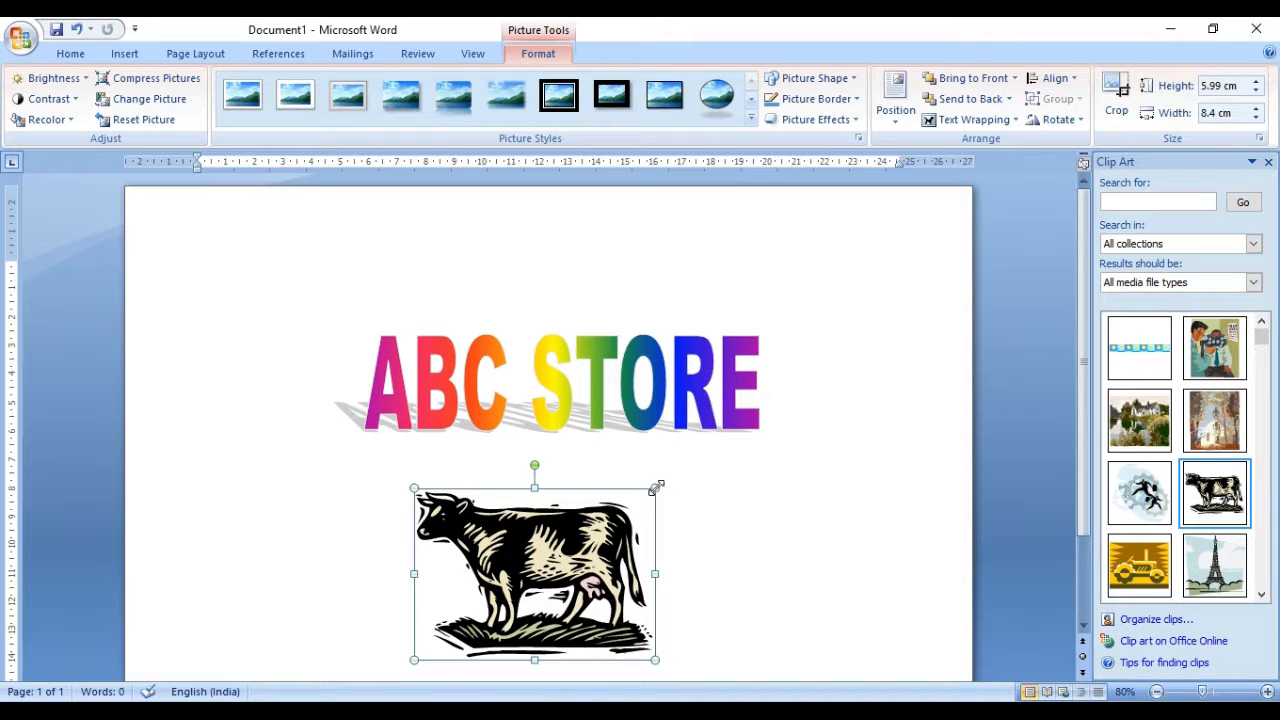
drag(659, 483, 690, 480)
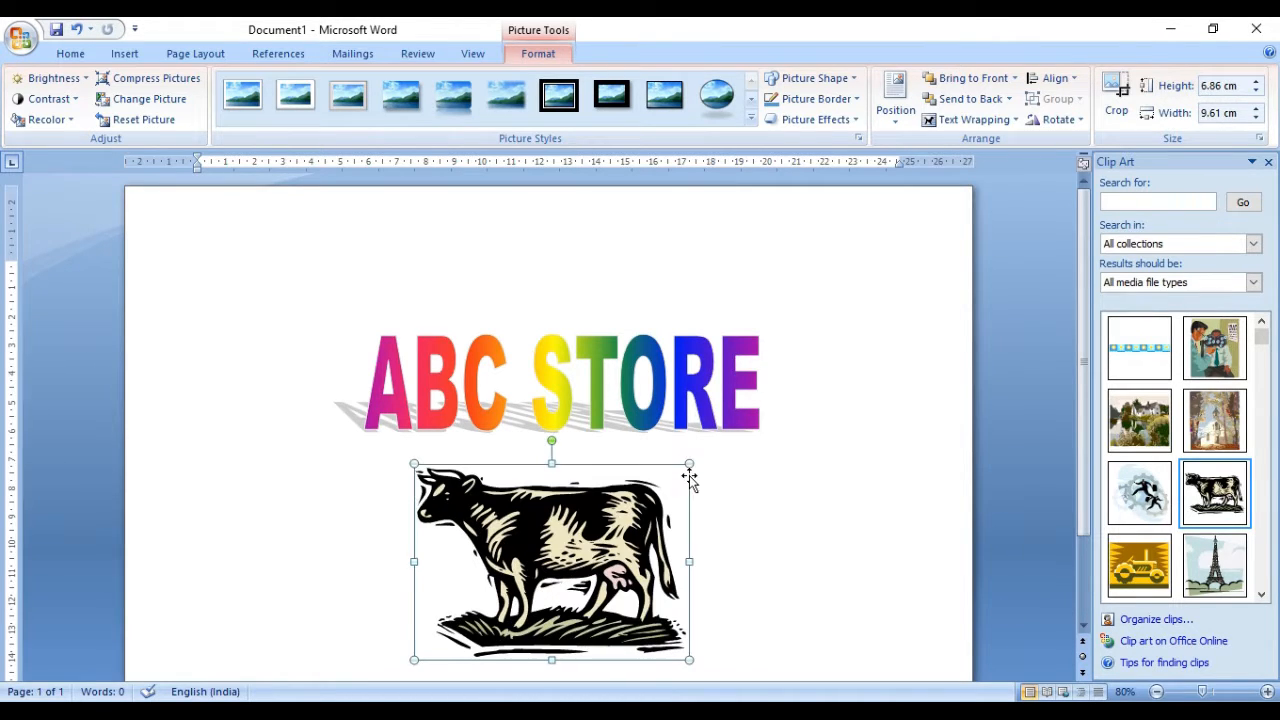
click(1084, 625)
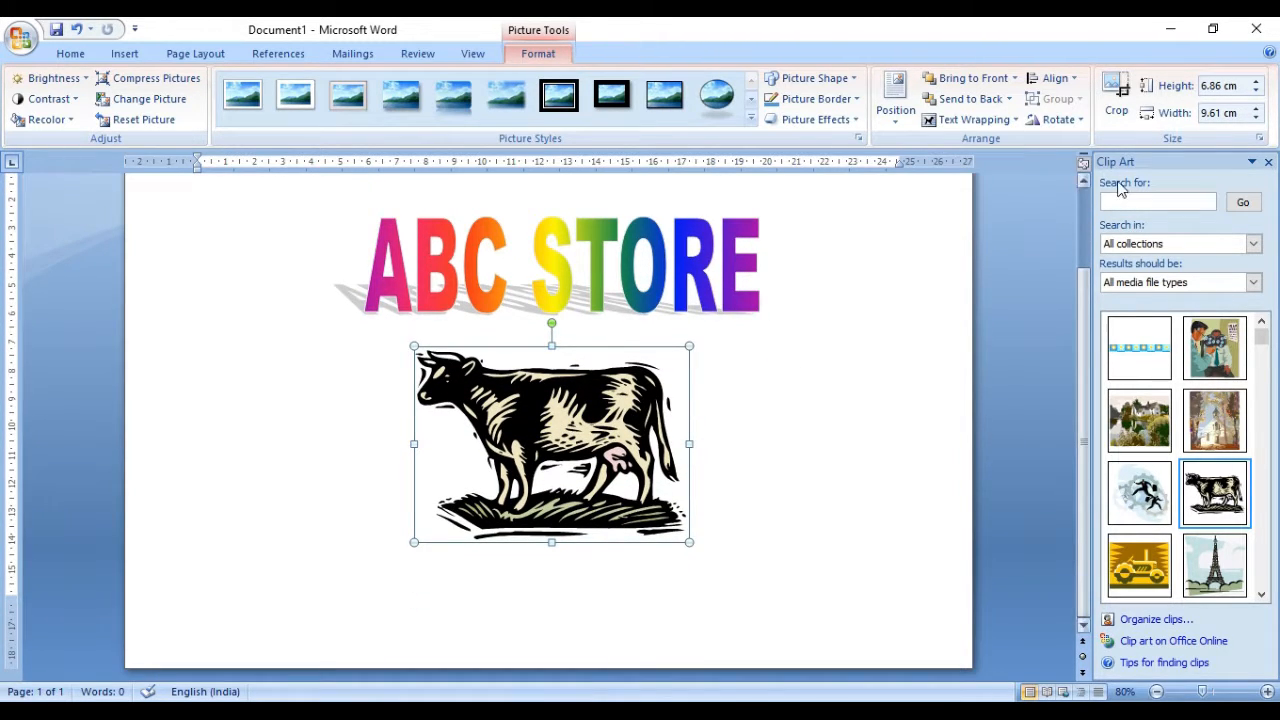
scroll(1090, 198, up, 2)
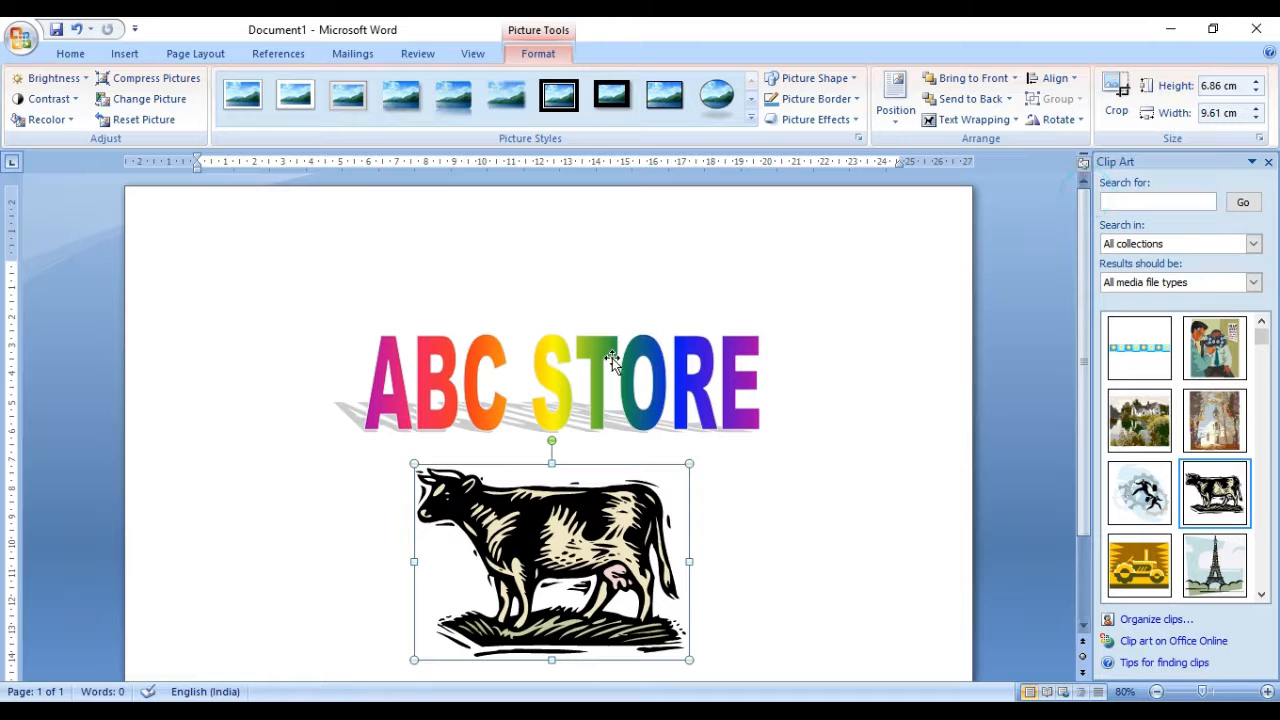
Move the ABC STORE heading up near the top margin and place the cow picture directly beneath it.
click(610, 358)
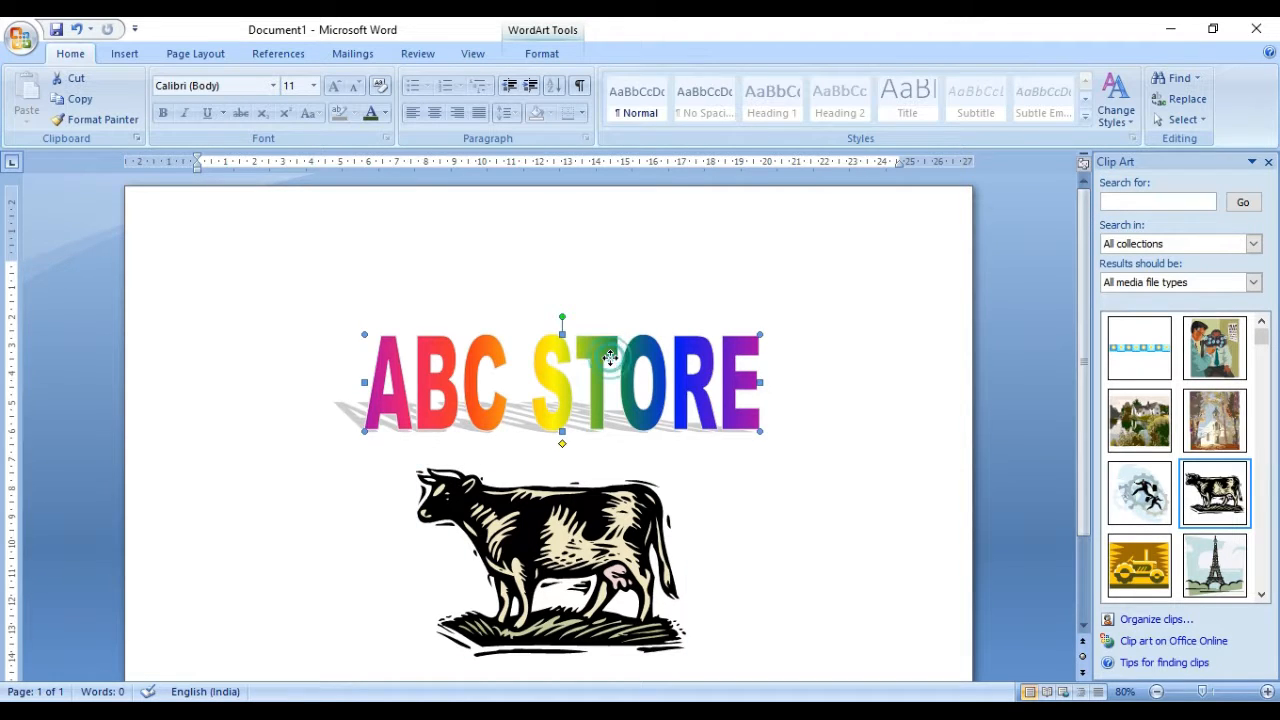
drag(612, 352, 613, 283)
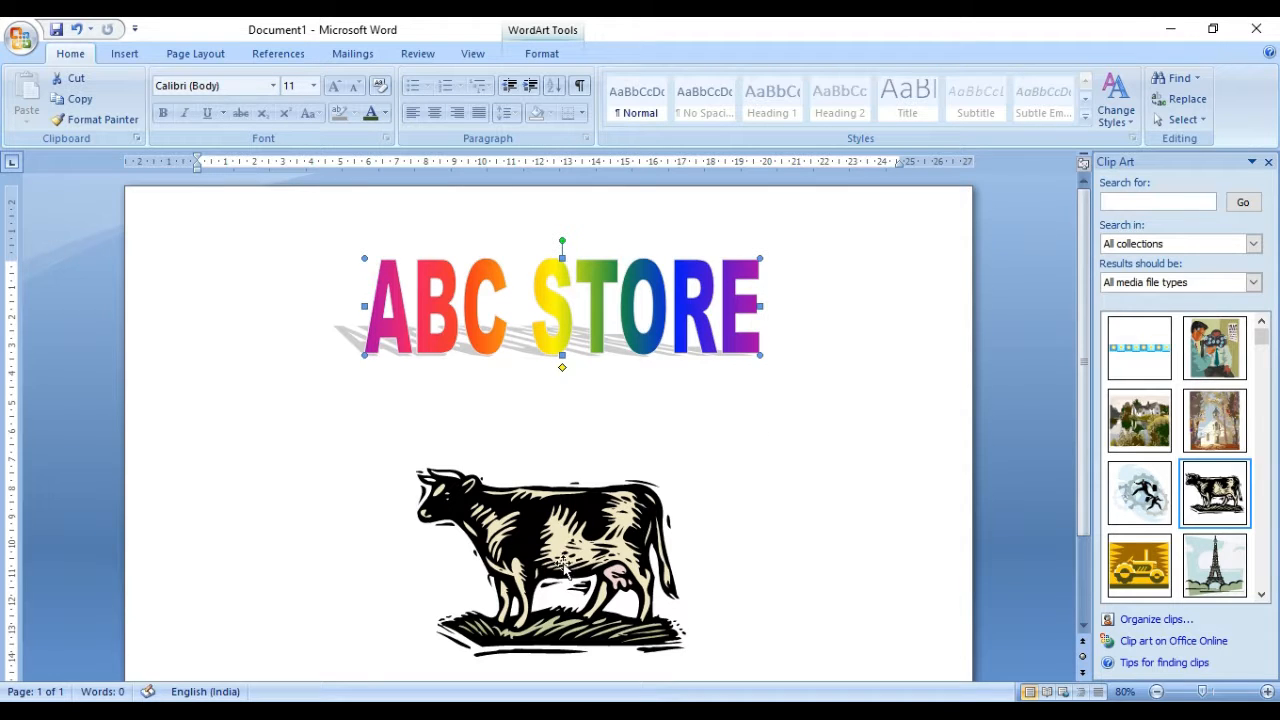
drag(566, 540, 585, 451)
click(595, 456)
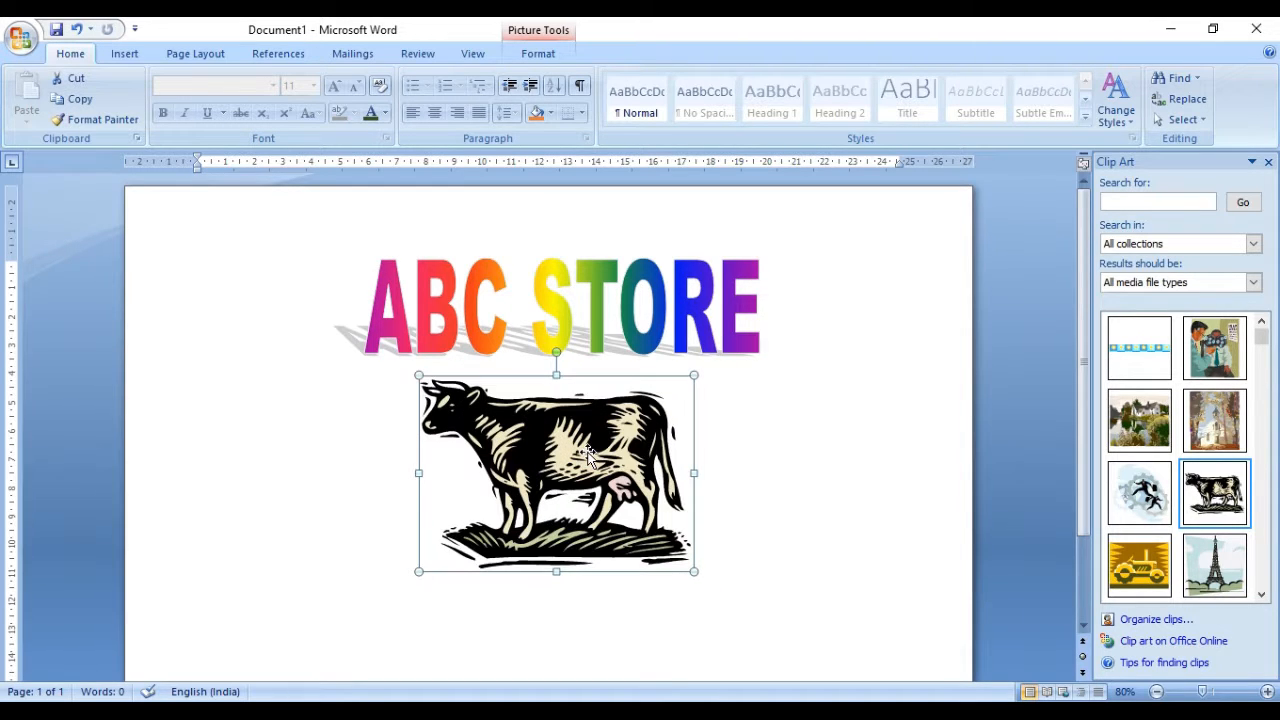
Insert the WordArt text "Milk Avilable Here" in the wavy light-blue 3-D style, keeping Impact at size 36.
click(125, 53)
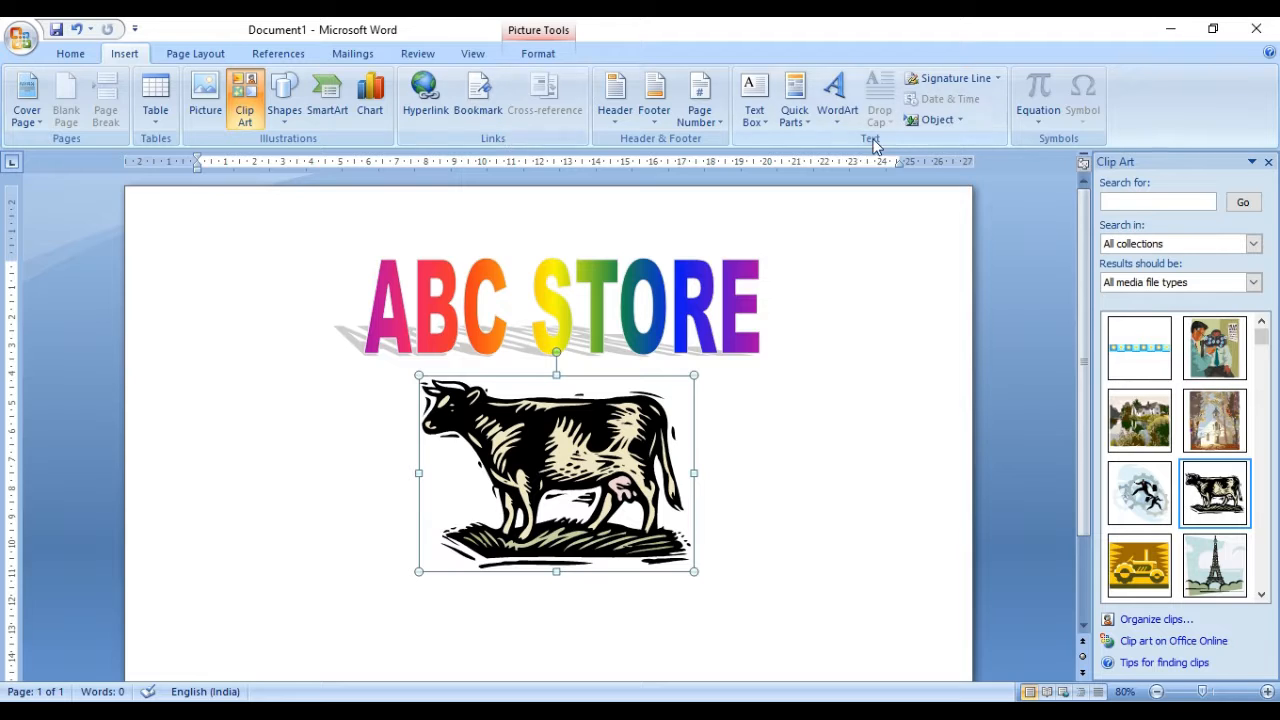
click(846, 117)
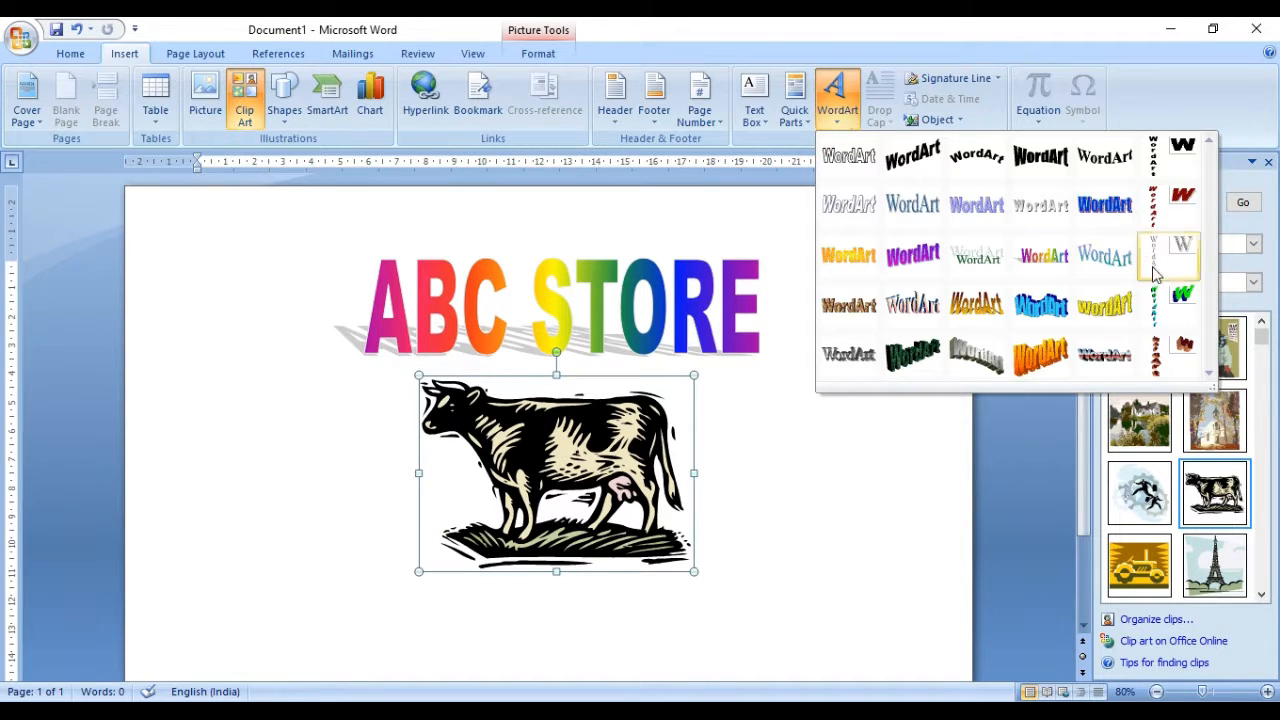
click(1038, 316)
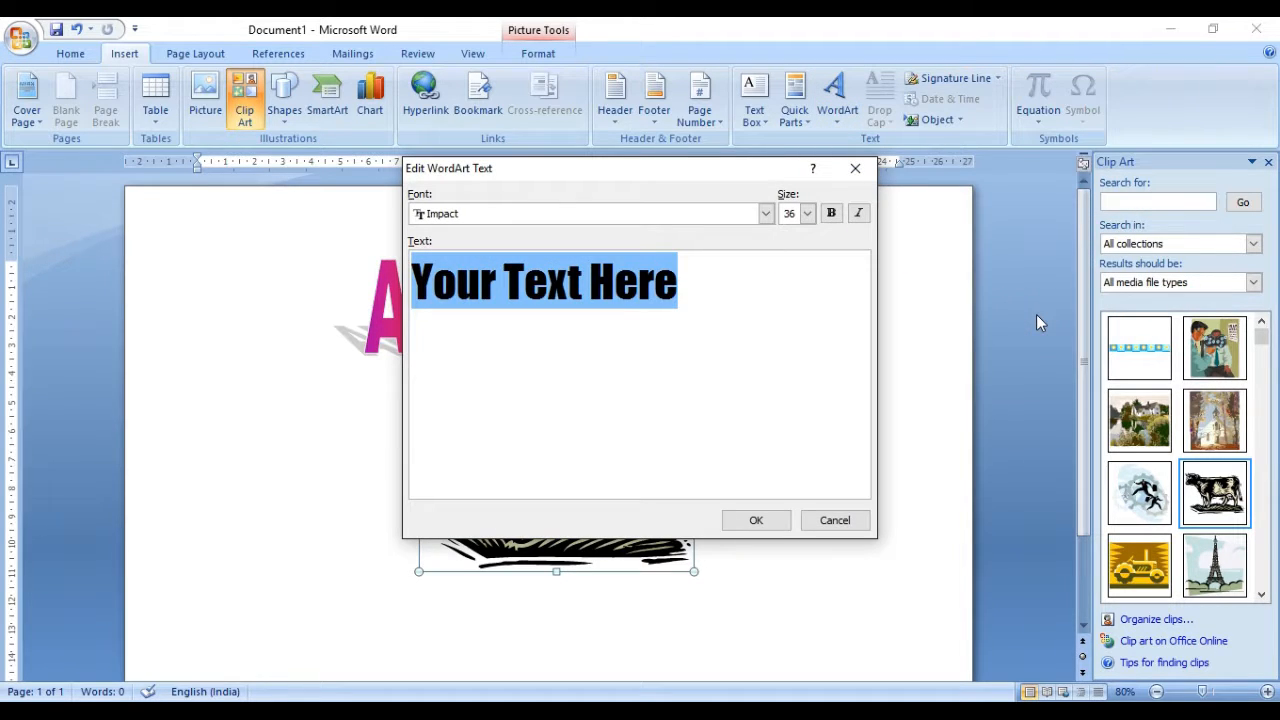
key(Delete)
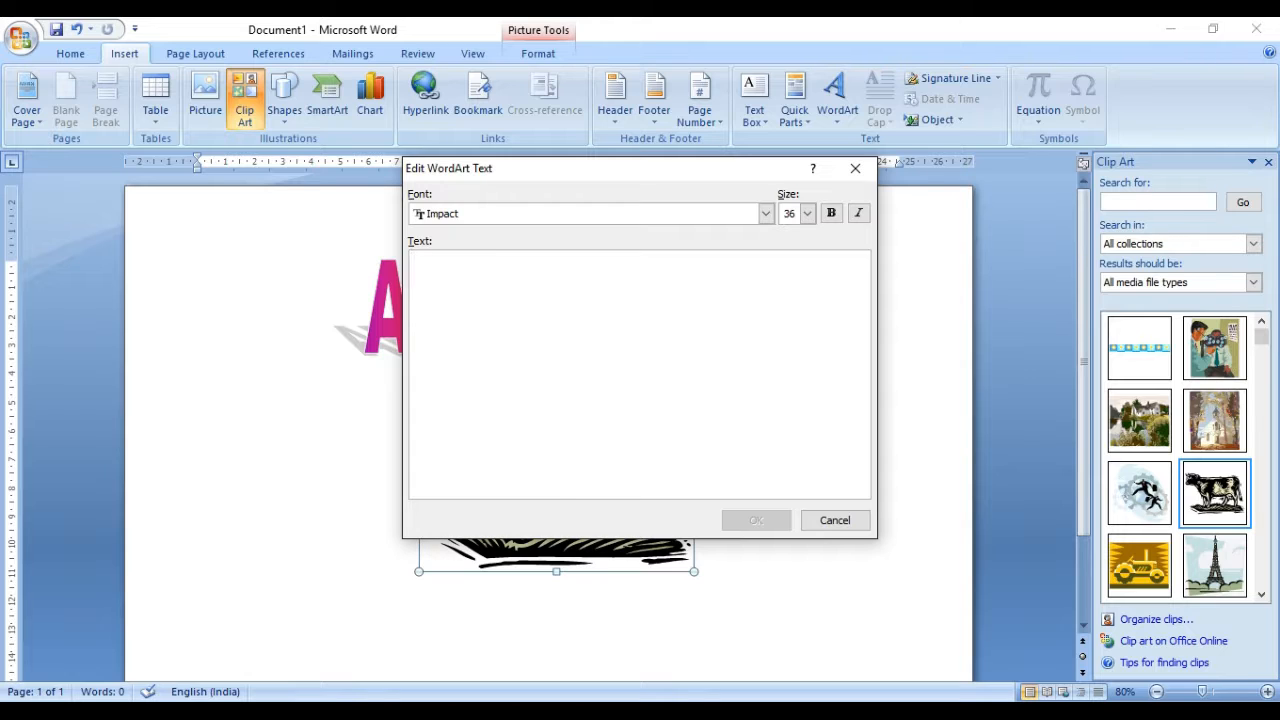
text(Milk )
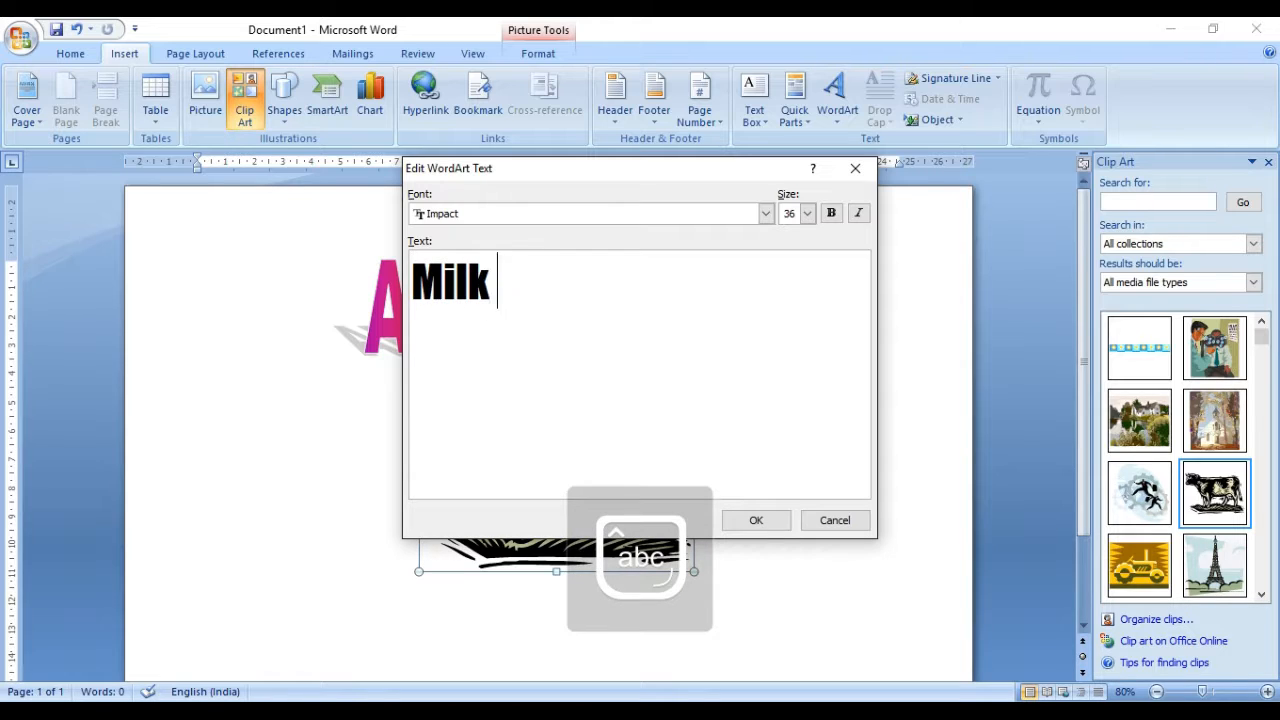
text(Avi)
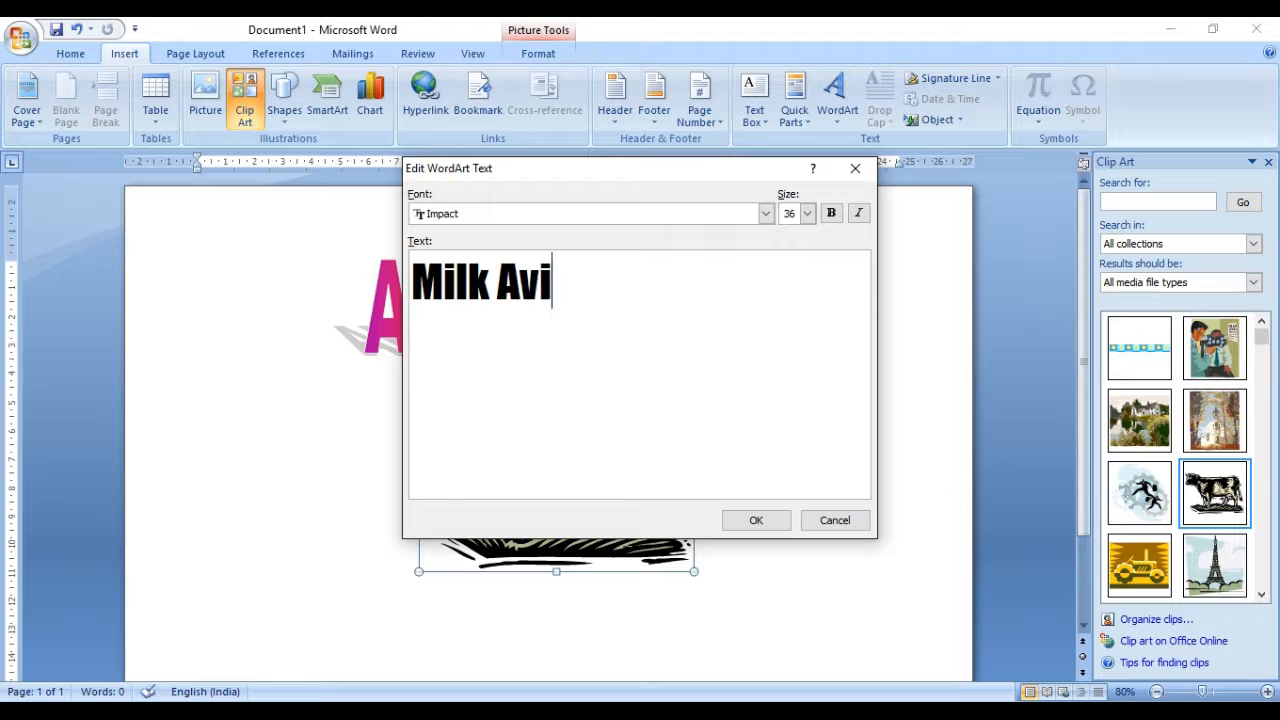
text(lable )
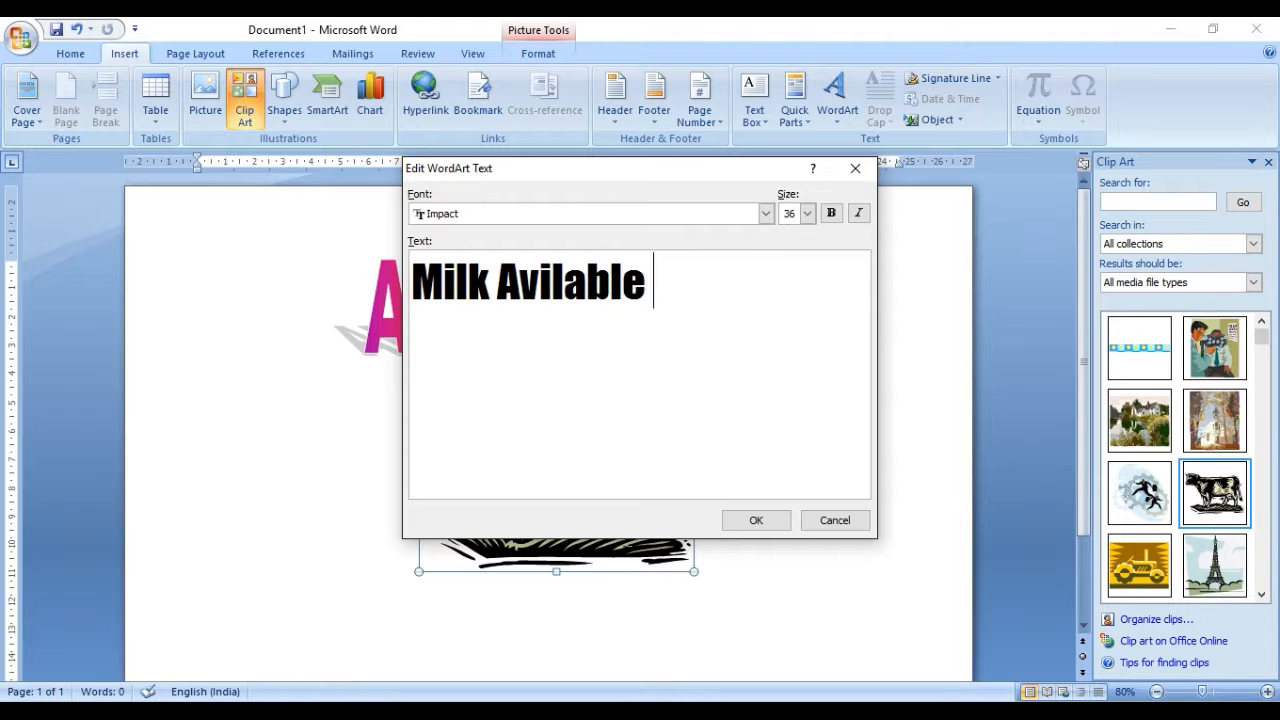
text(Here)
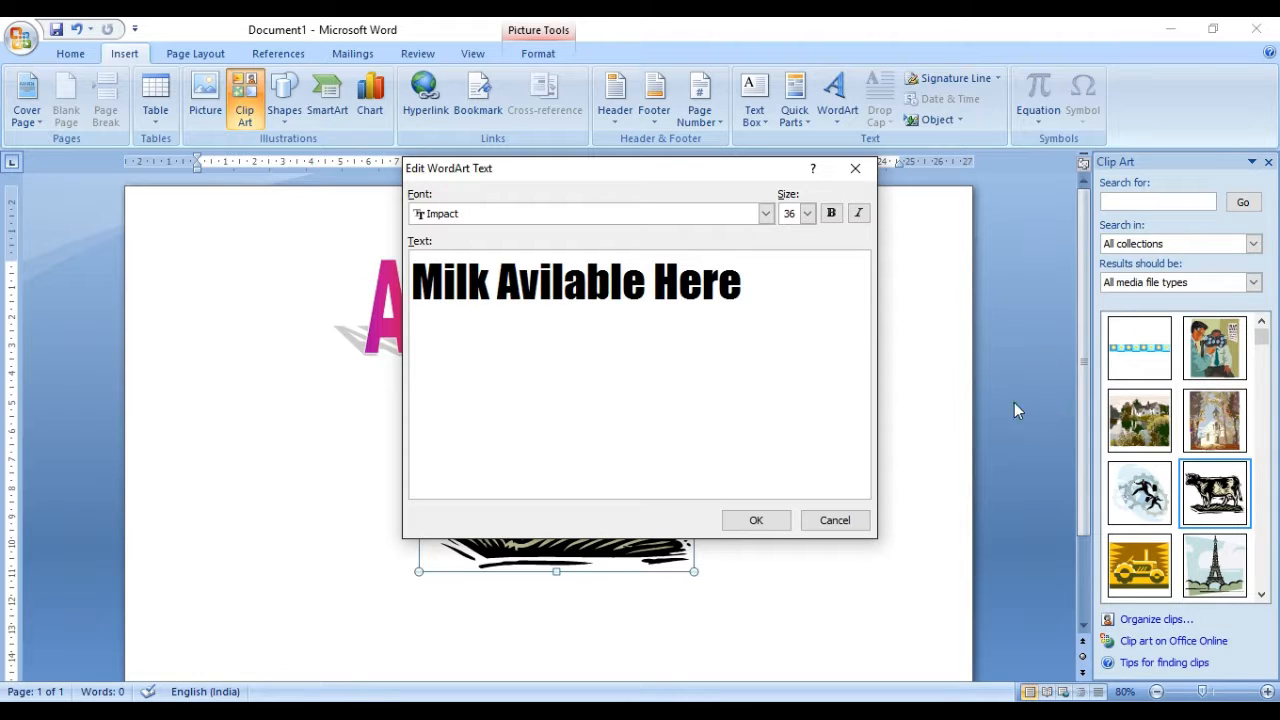
click(757, 522)
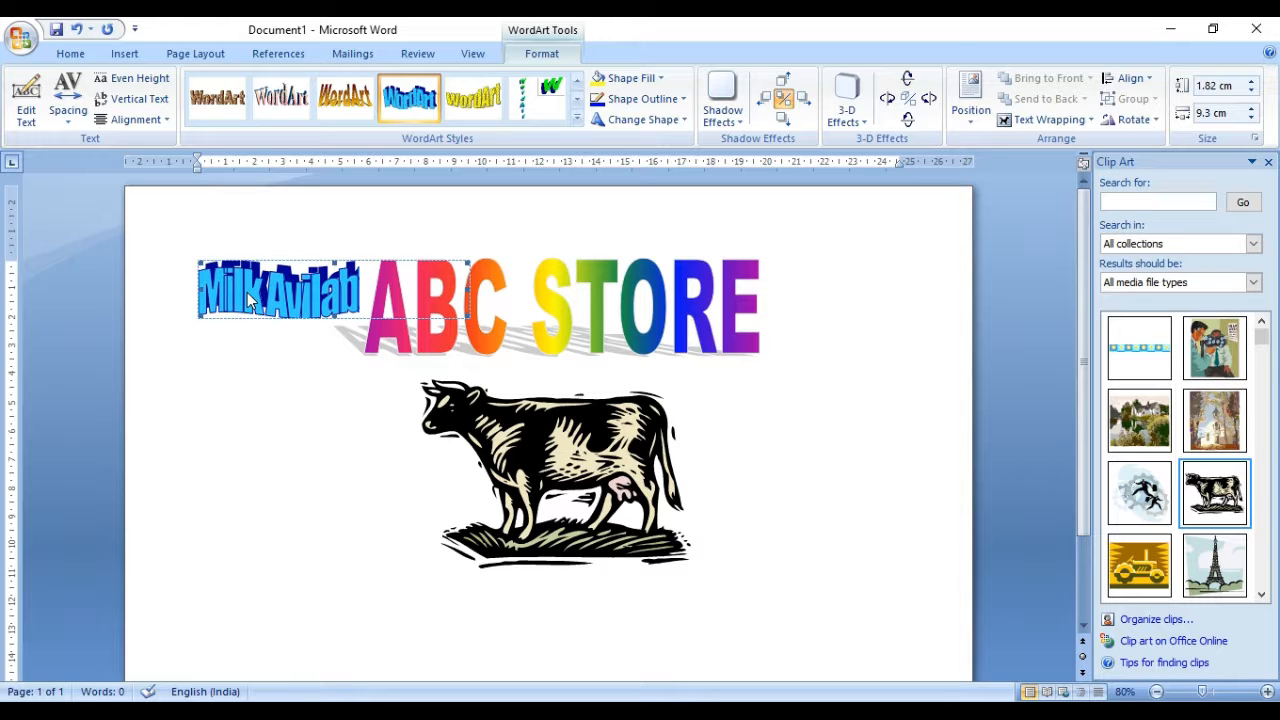
Set the text wrapping of the "Milk Avilable Here" WordArt to Through.
click(1085, 120)
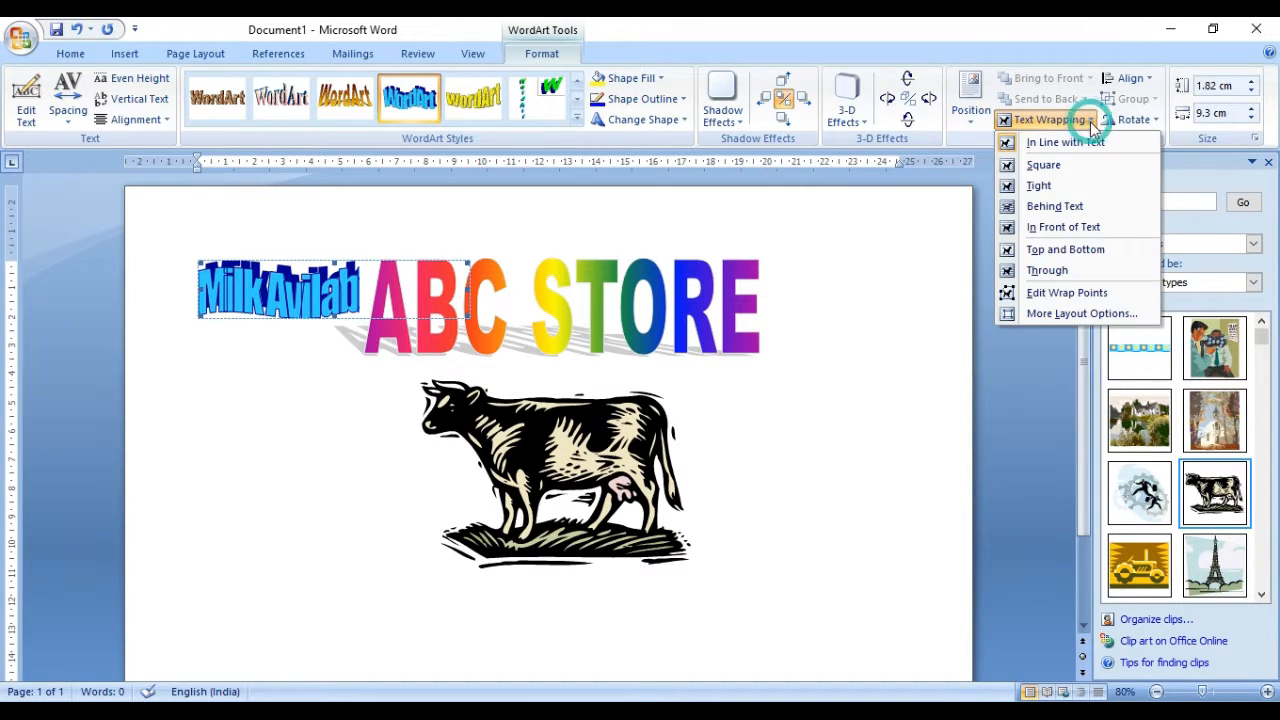
click(1068, 271)
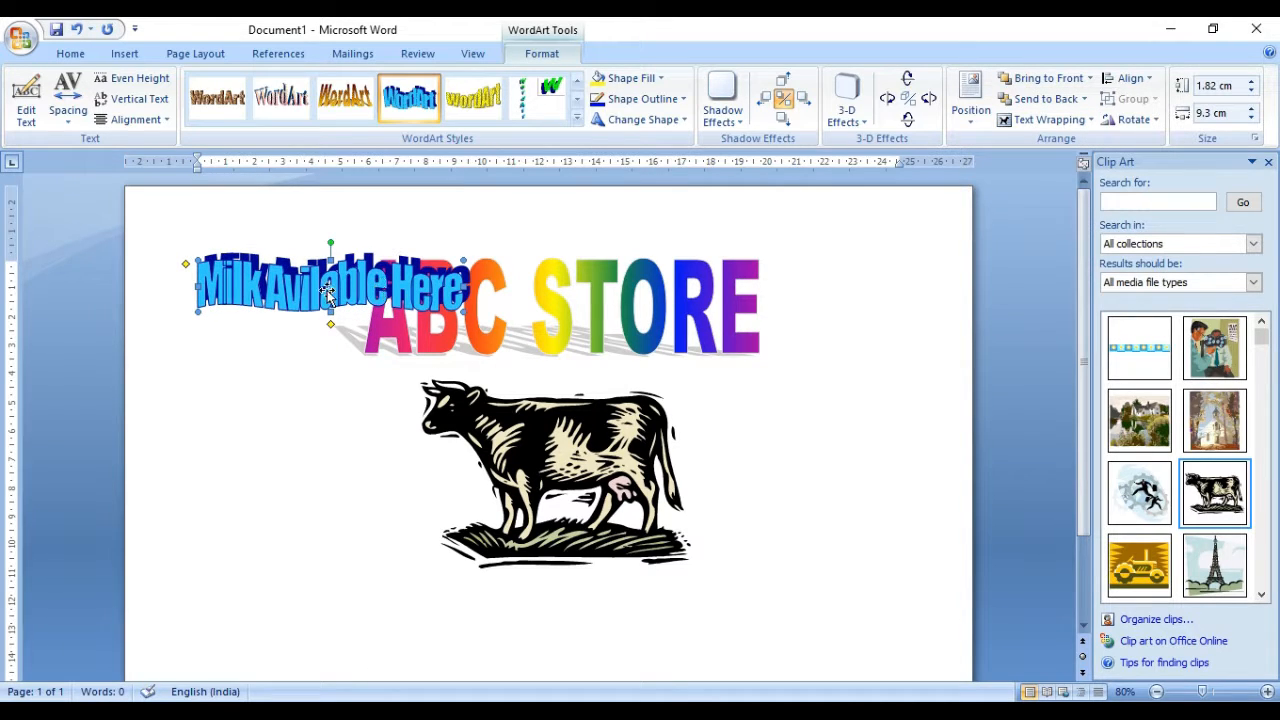
Place the "Milk Avilable Here" WordArt beneath the cow and change it to the solid blue style in the second row, fifth column.
drag(316, 290, 543, 630)
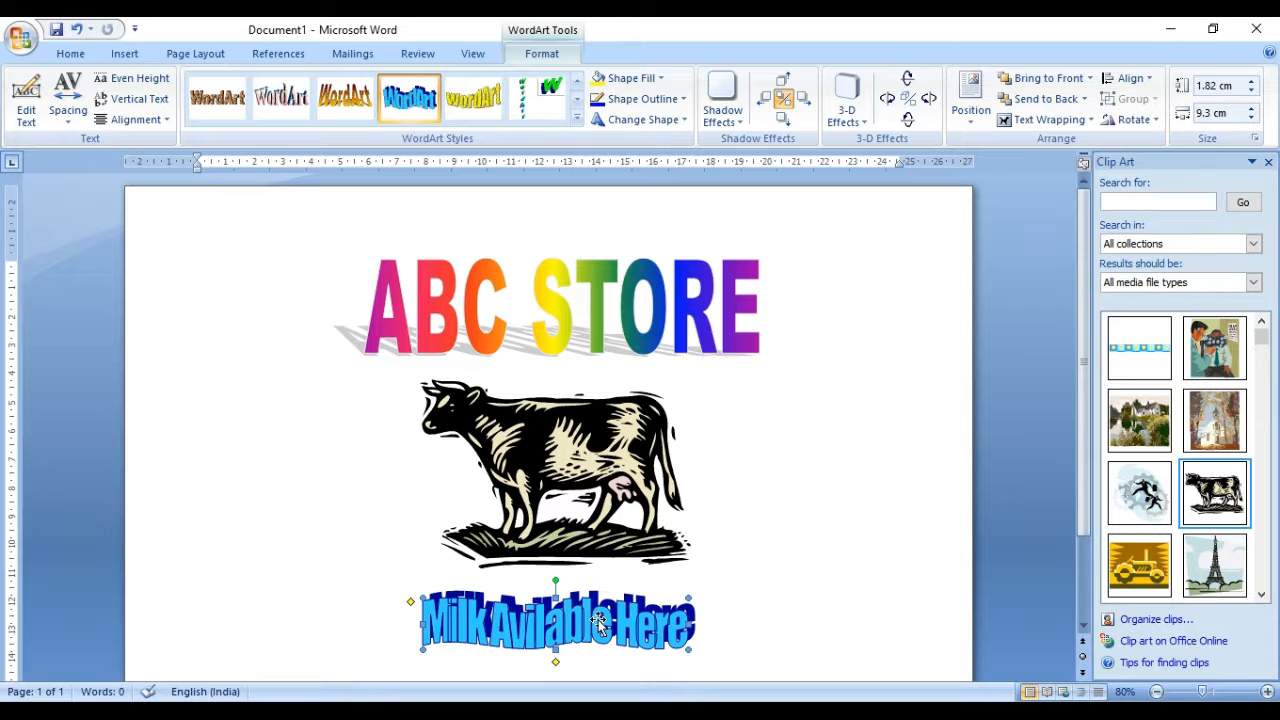
click(576, 120)
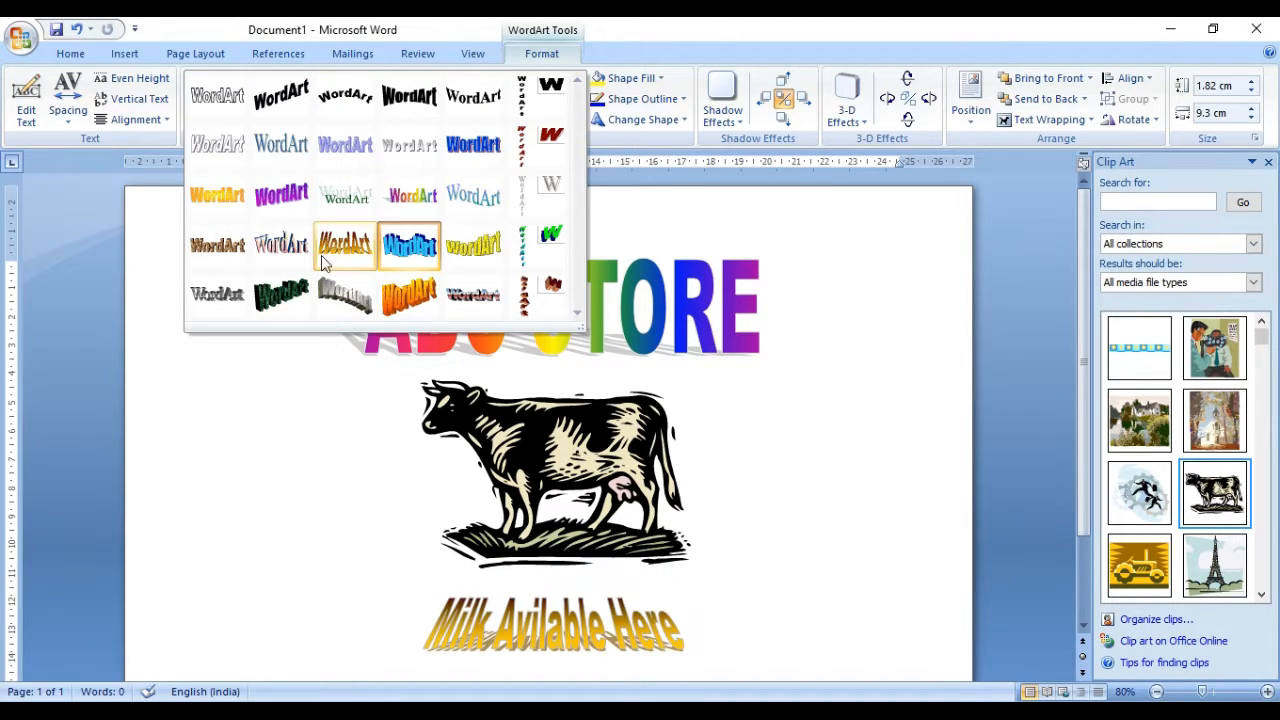
click(480, 145)
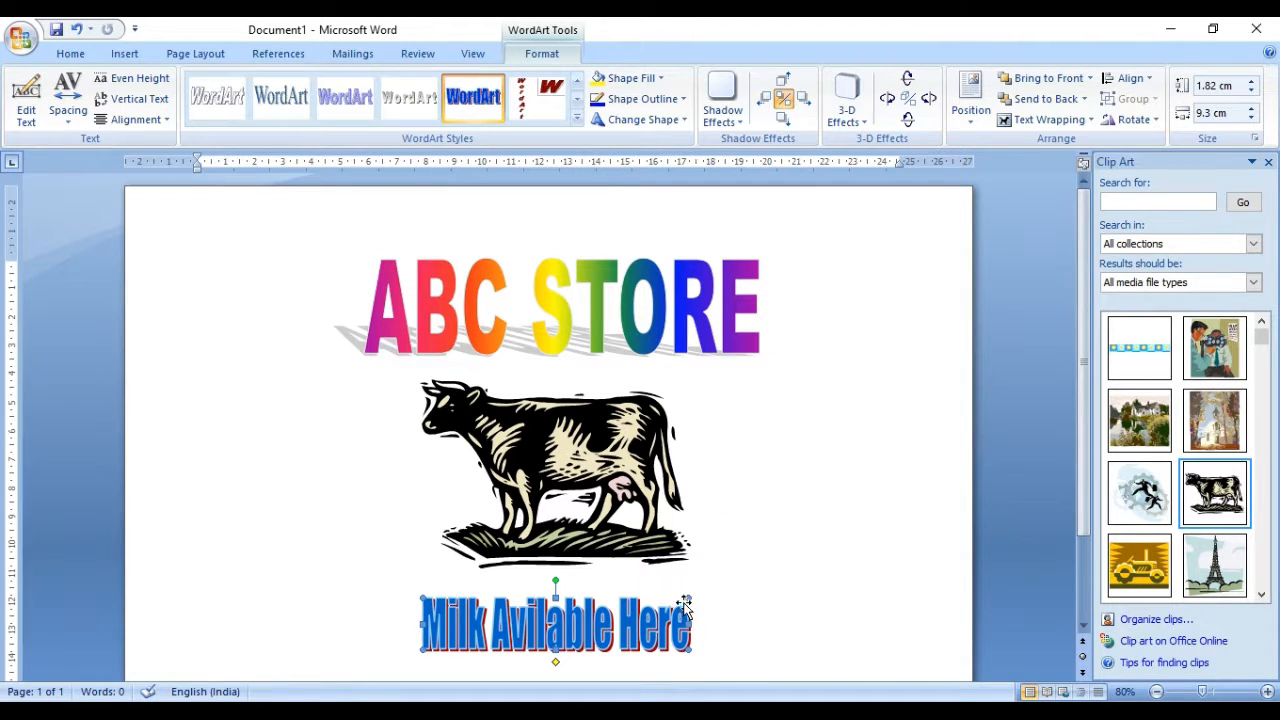
Resize the "Milk Avilable Here" WordArt to about 1.75 cm high and 12.93 cm wide, and centre it beneath the cow with a small gap.
drag(688, 600, 747, 589)
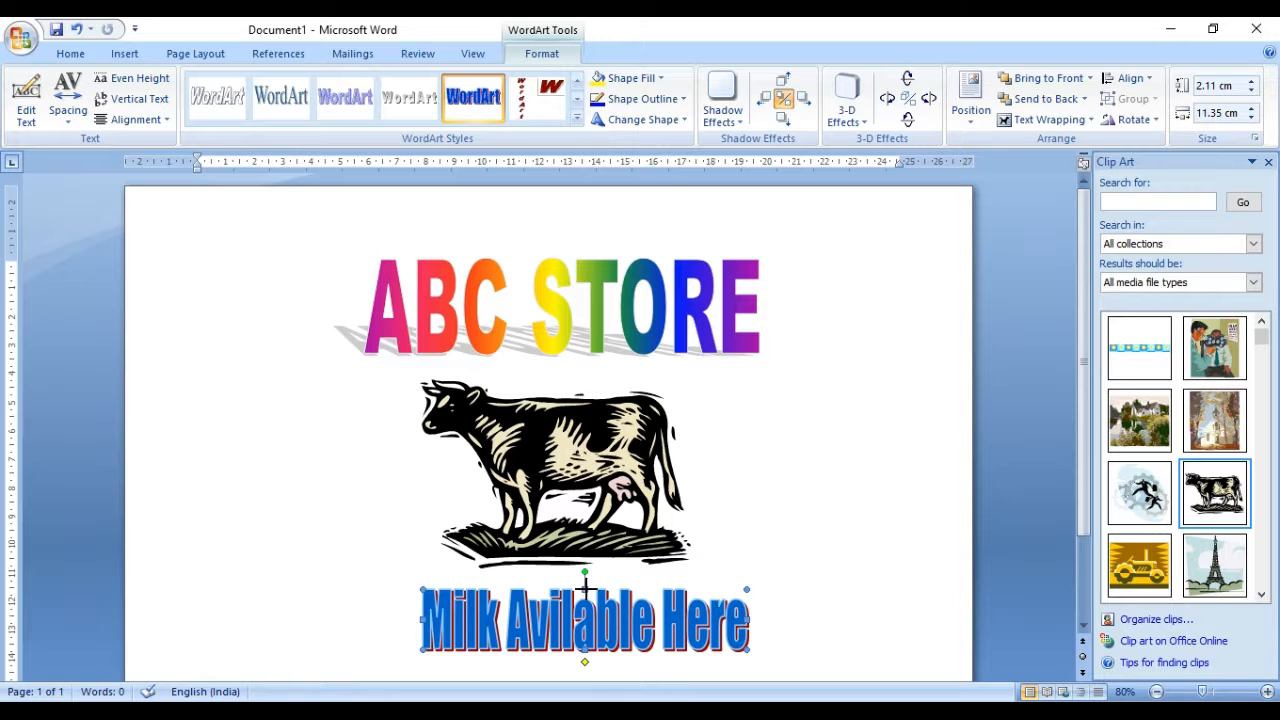
drag(585, 588, 585, 603)
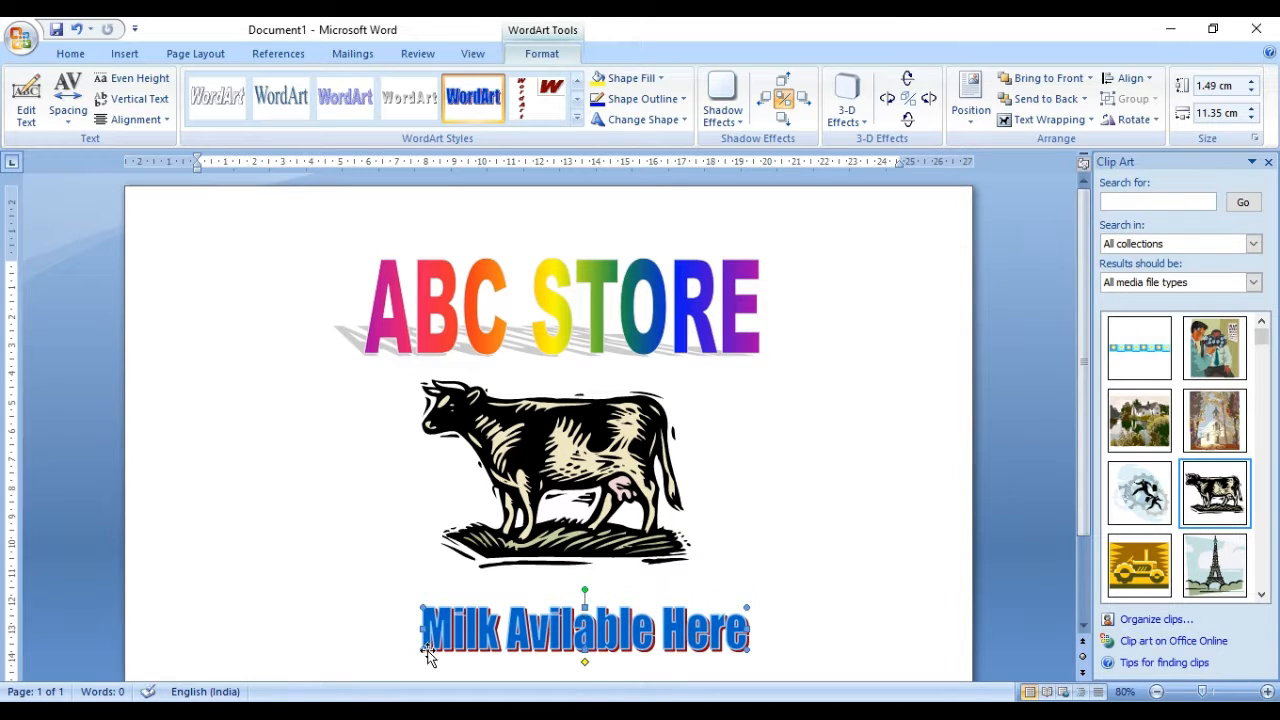
drag(421, 650, 376, 660)
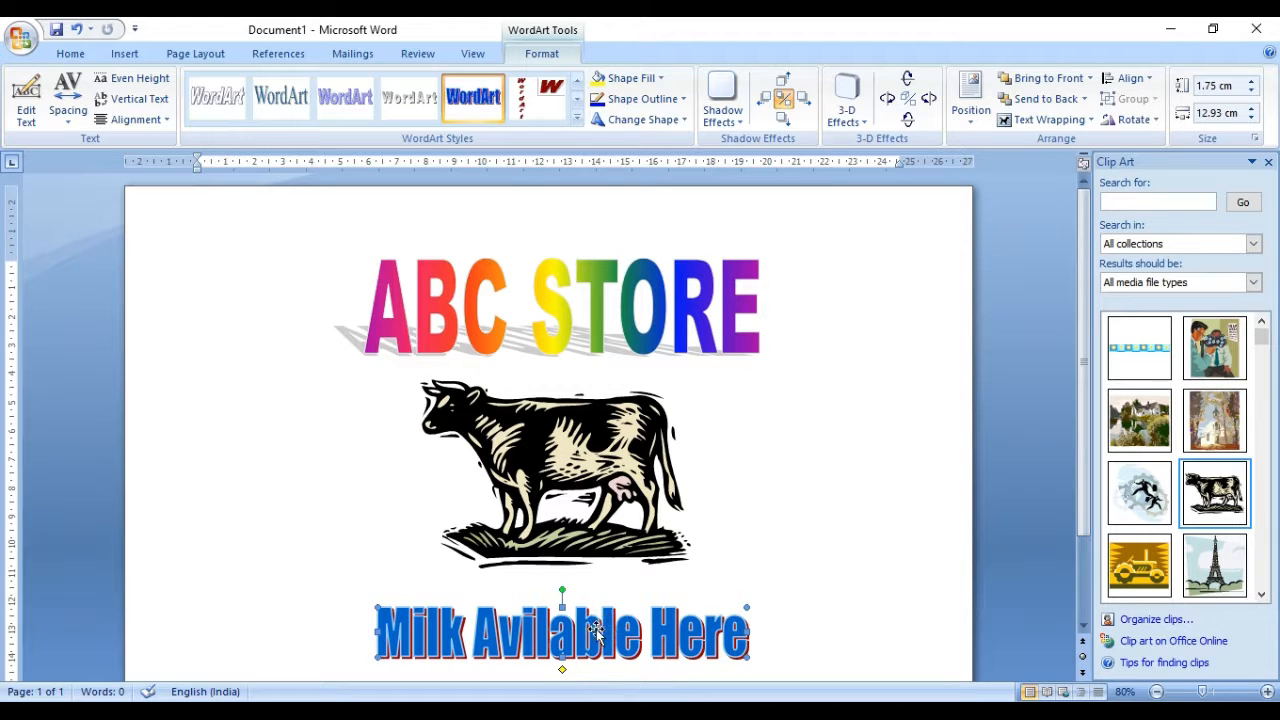
drag(590, 642, 610, 620)
scroll(834, 618, down, 3)
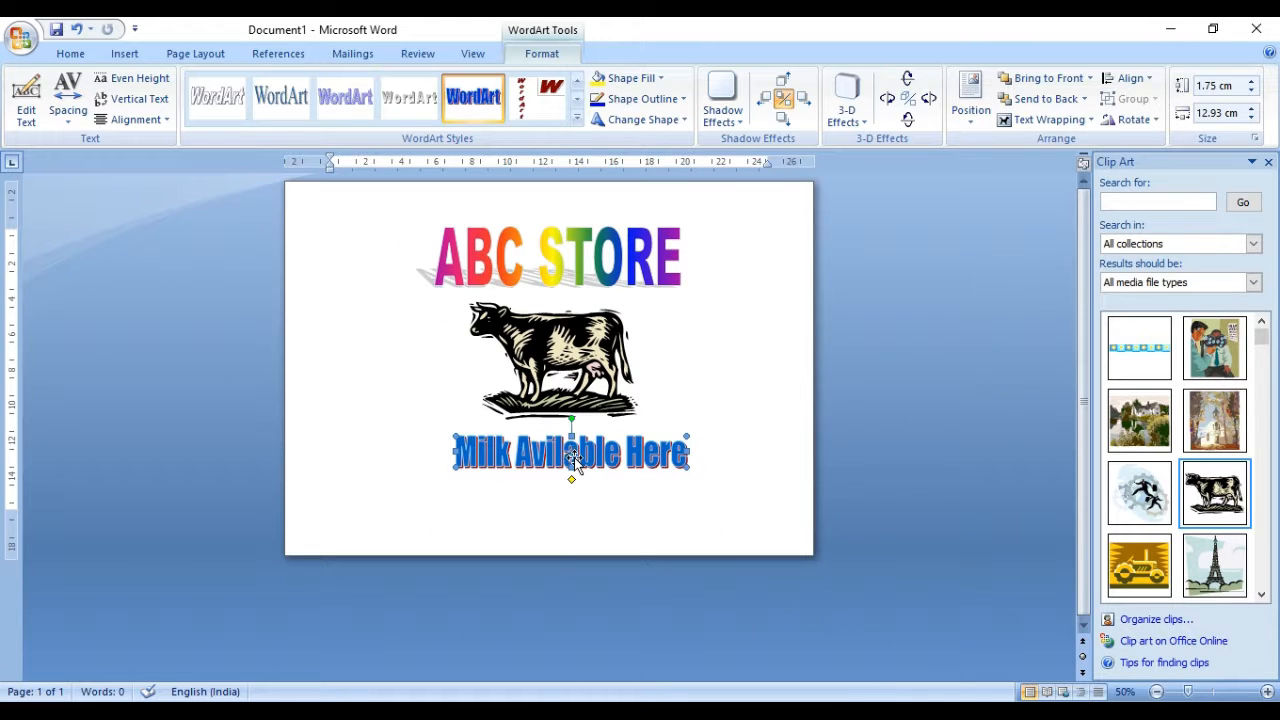
drag(568, 460, 561, 482)
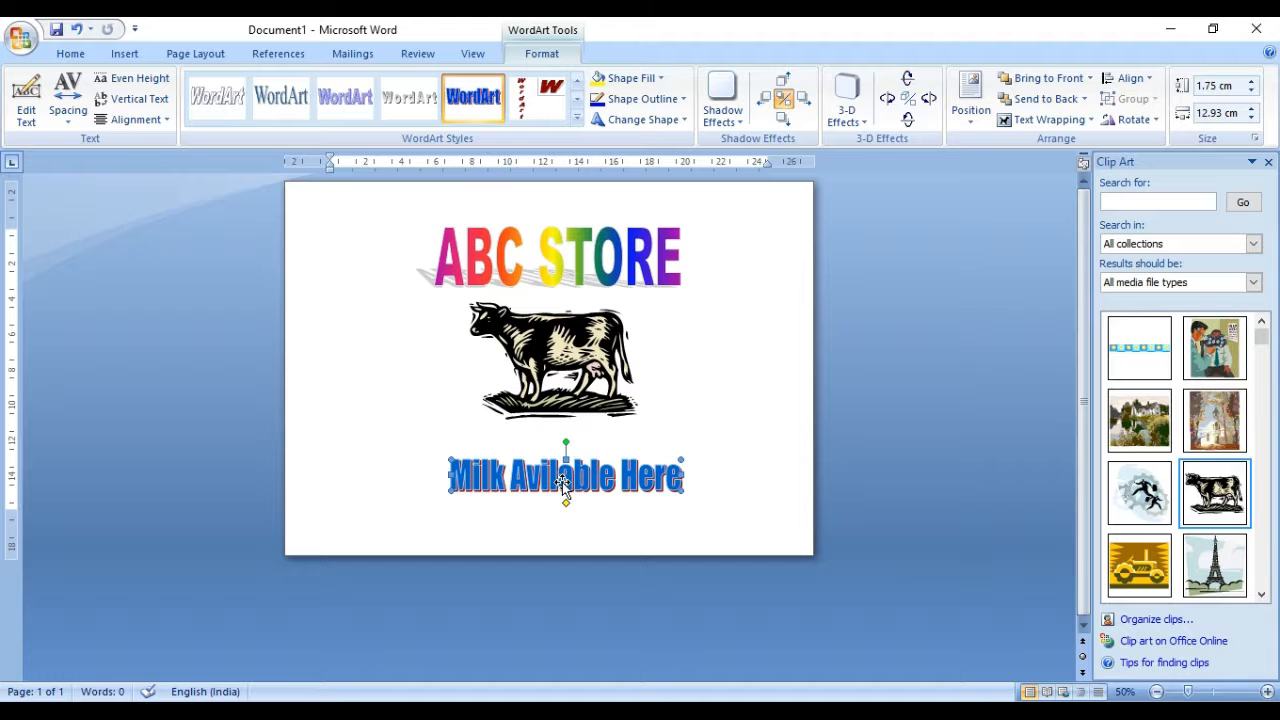
click(580, 357)
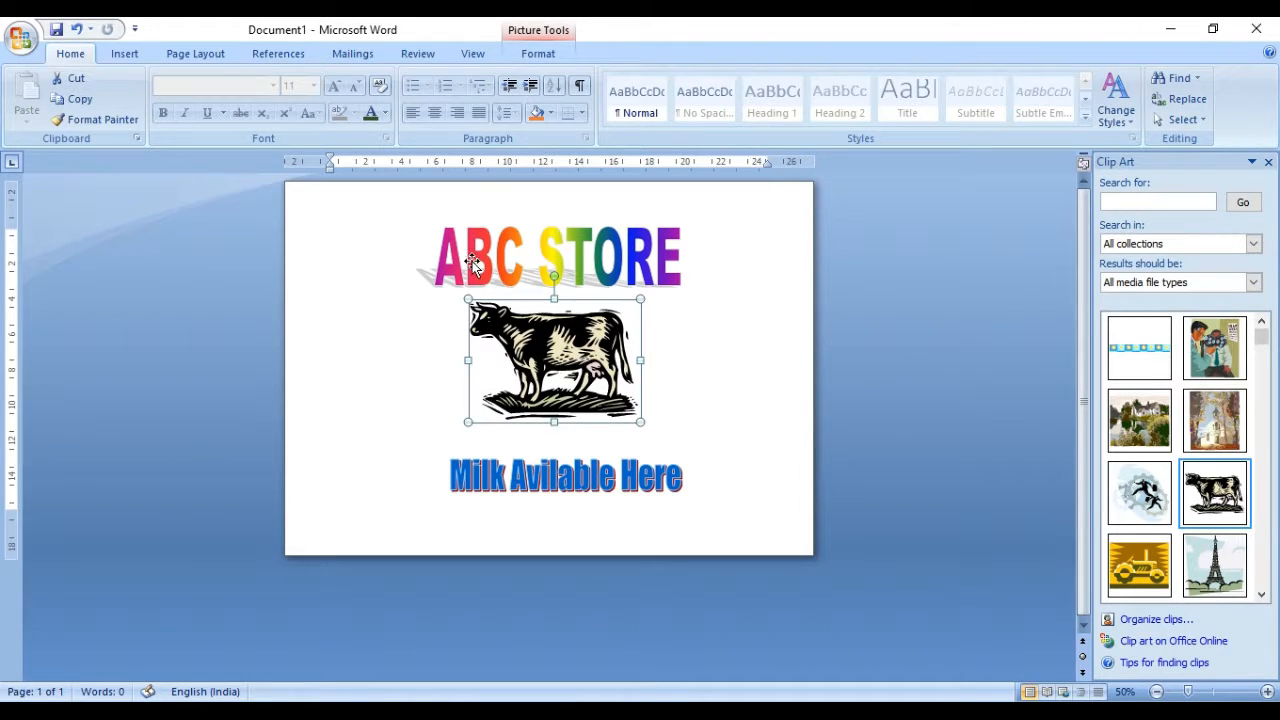
click(122, 56)
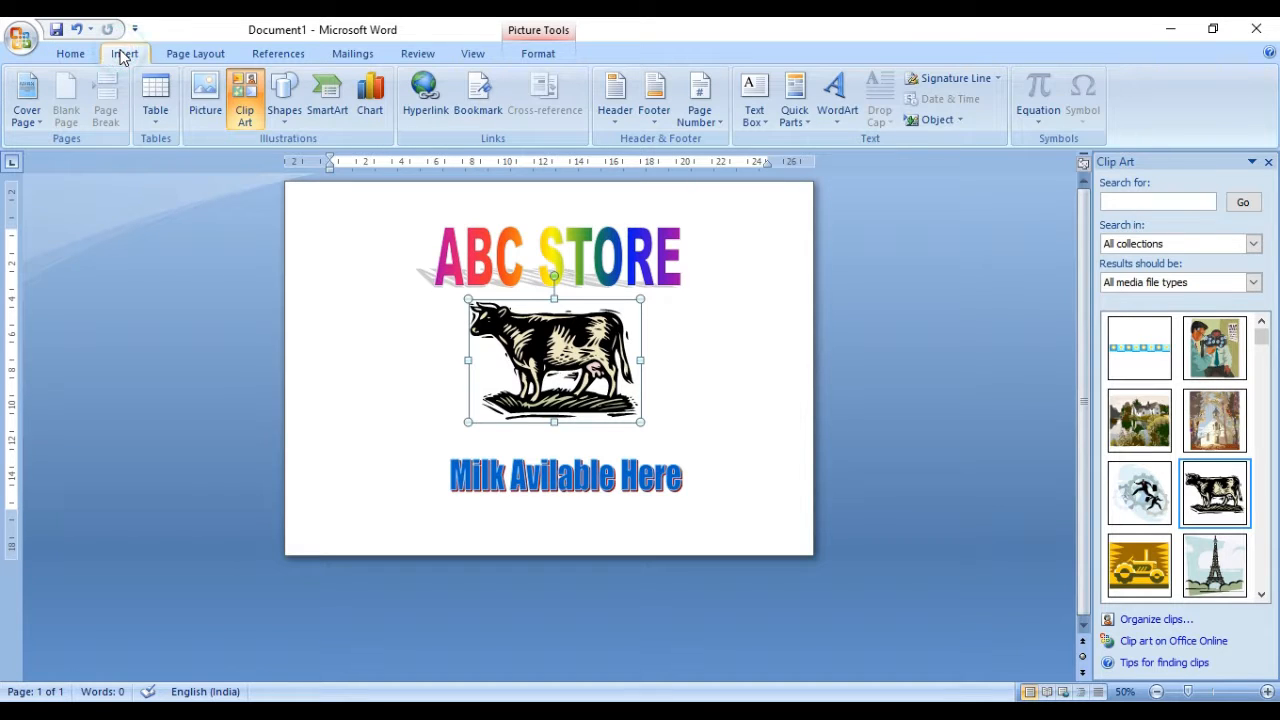
click(180, 52)
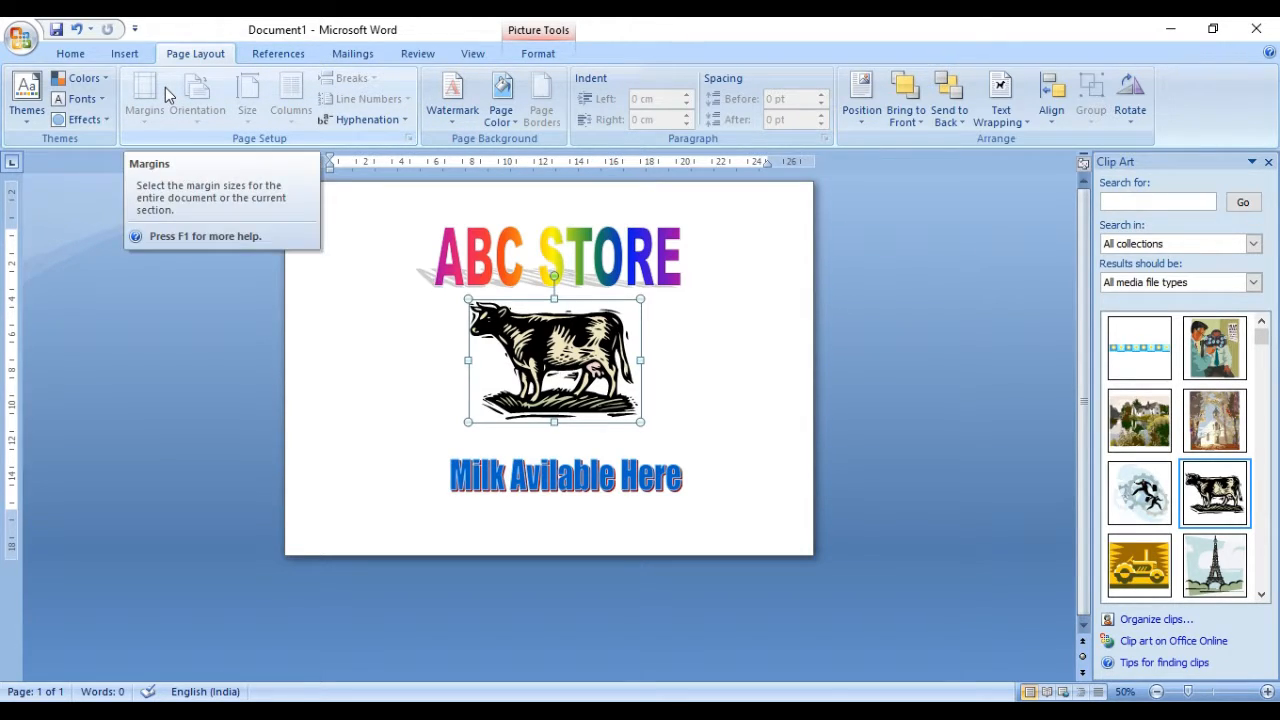
click(365, 287)
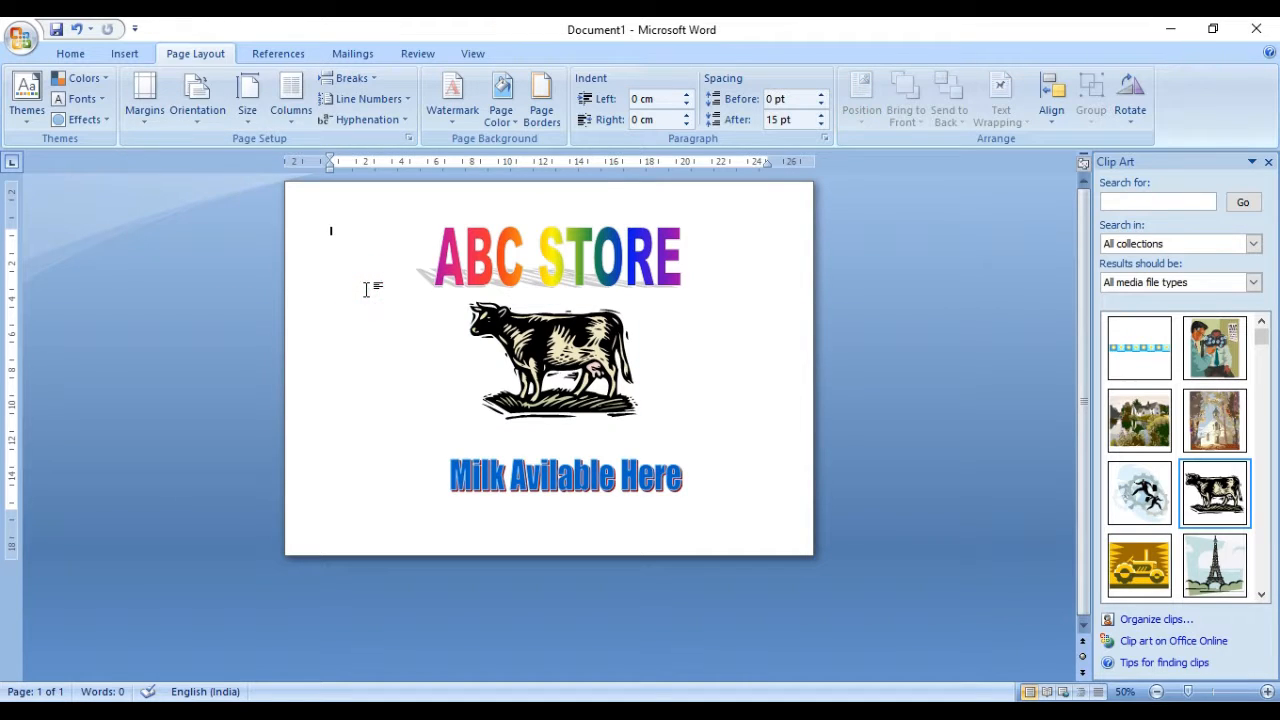
click(514, 236)
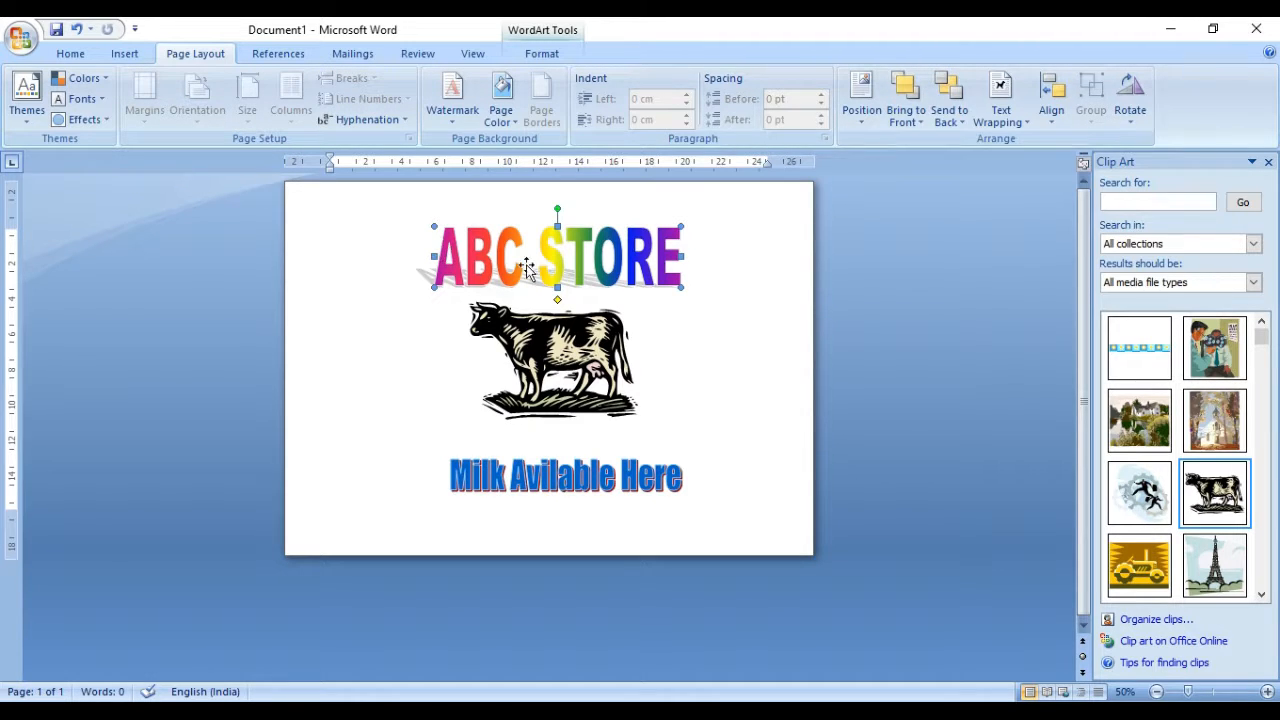
click(558, 358)
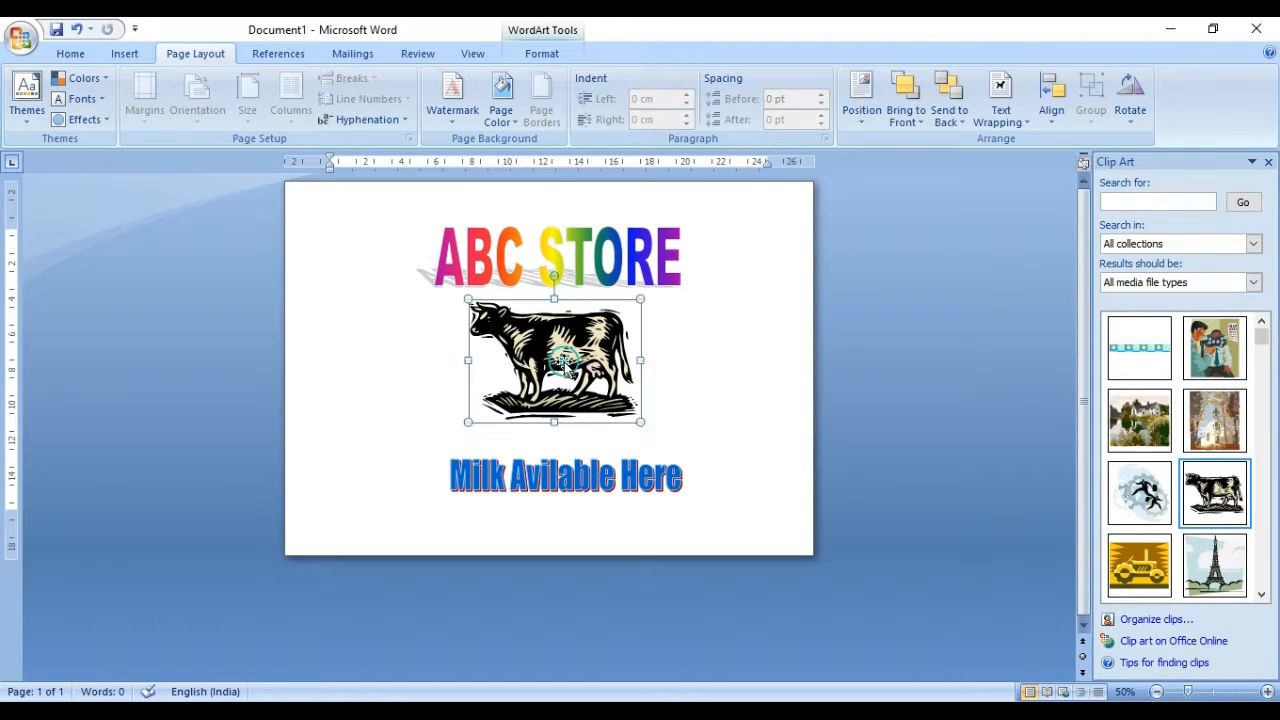
click(561, 462)
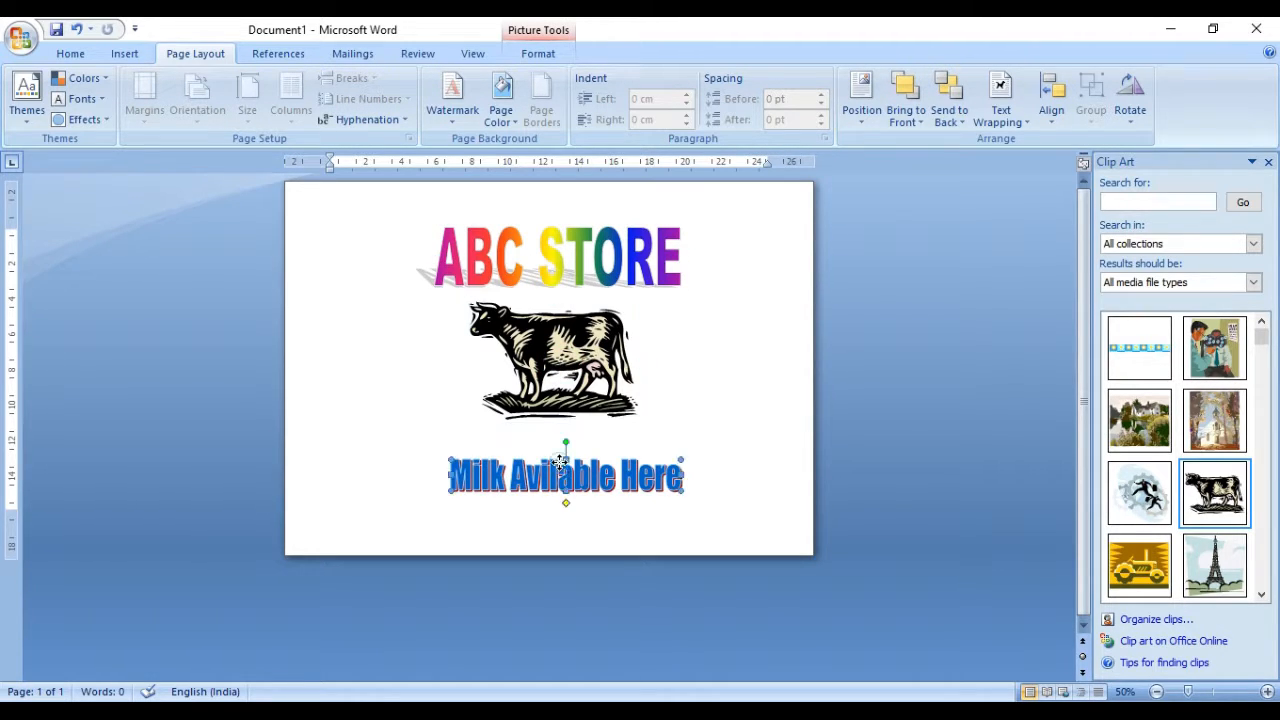
click(371, 212)
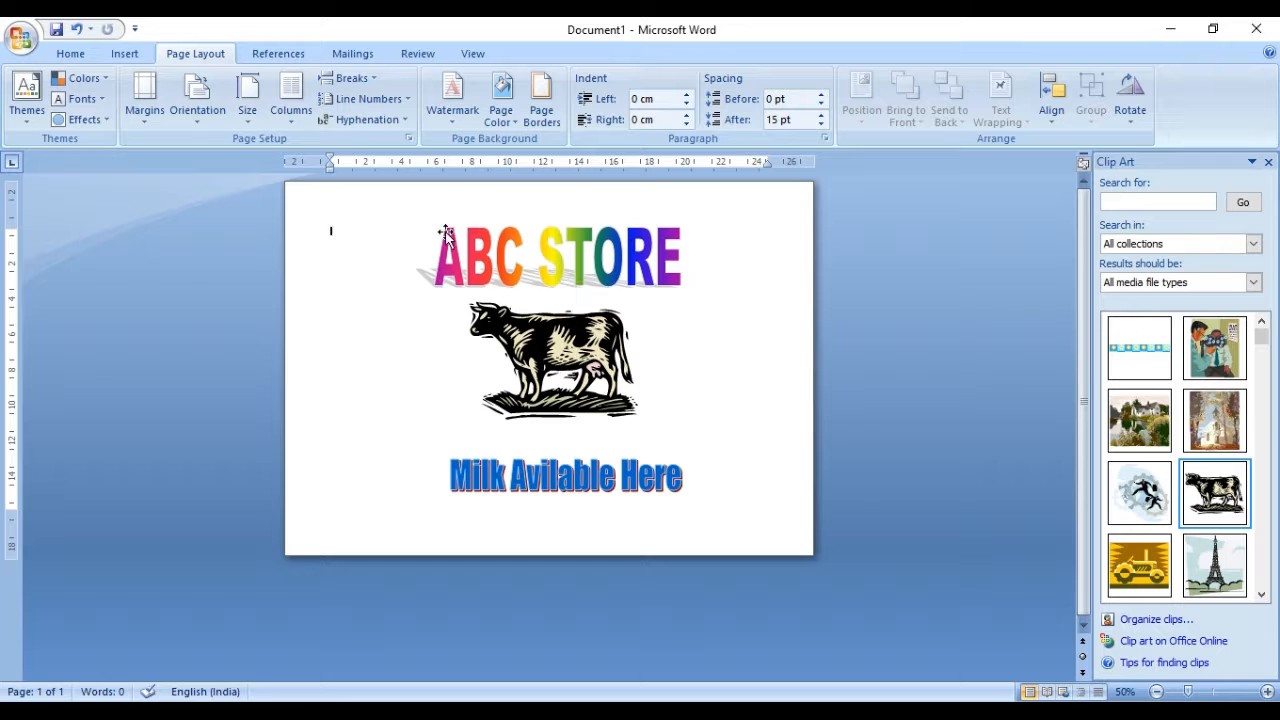
click(478, 241)
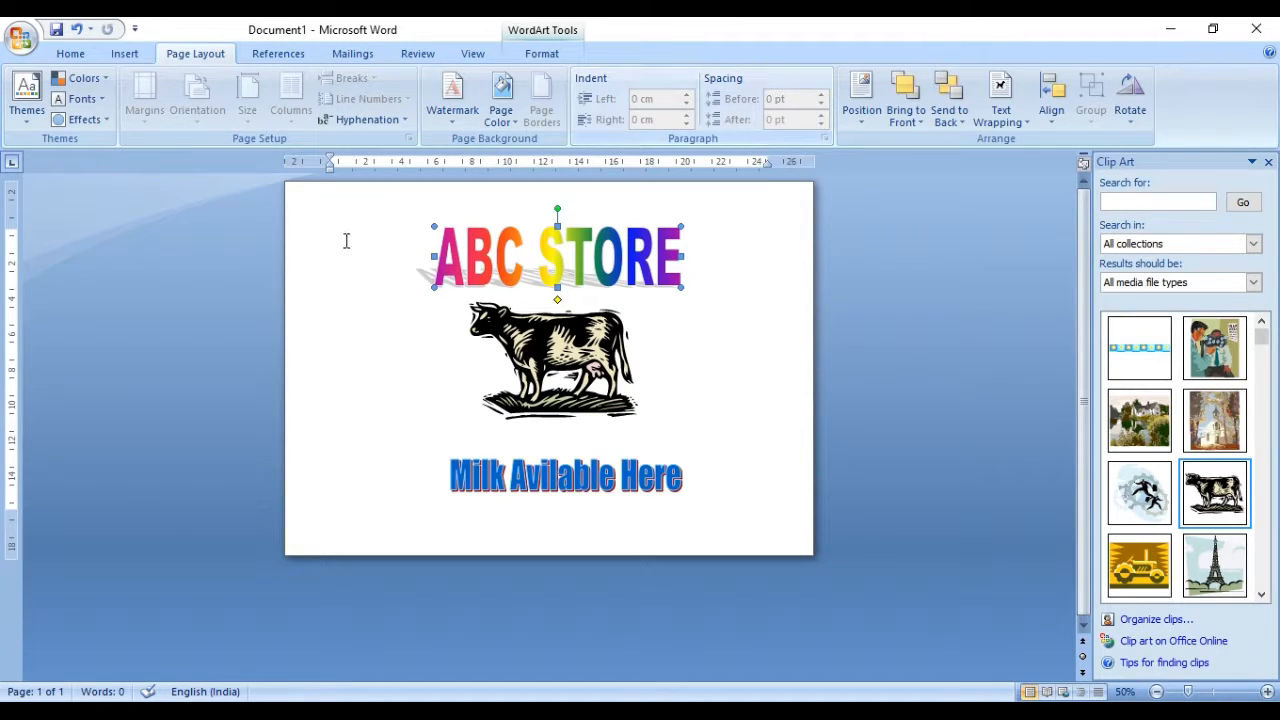
Open the page border settings with no object selected and choose the dotted line style for a box border.
click(346, 240)
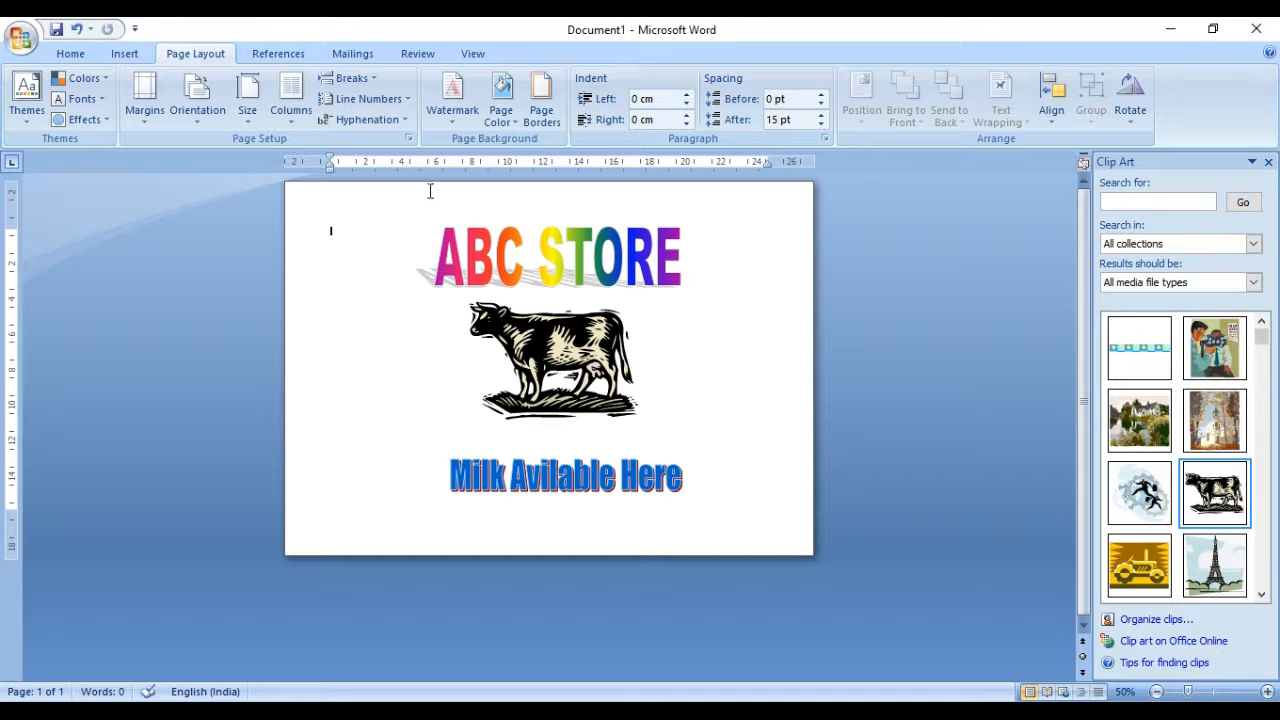
click(554, 128)
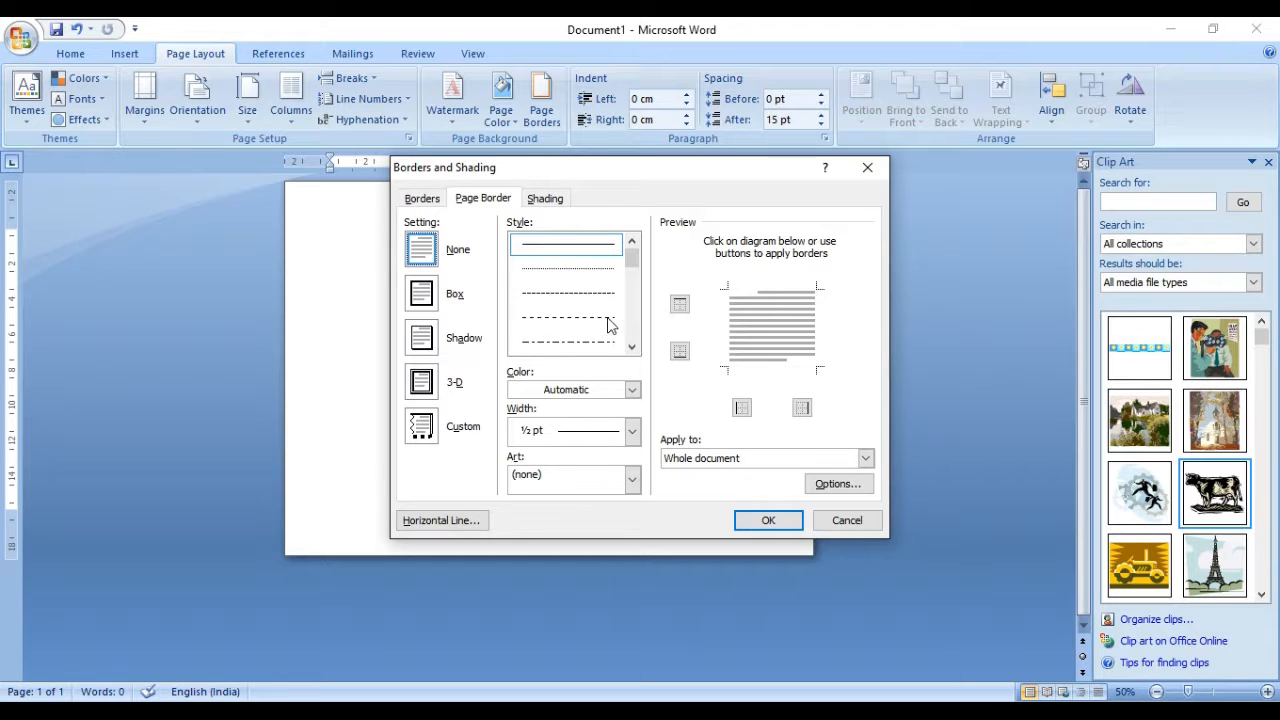
click(587, 268)
click(588, 292)
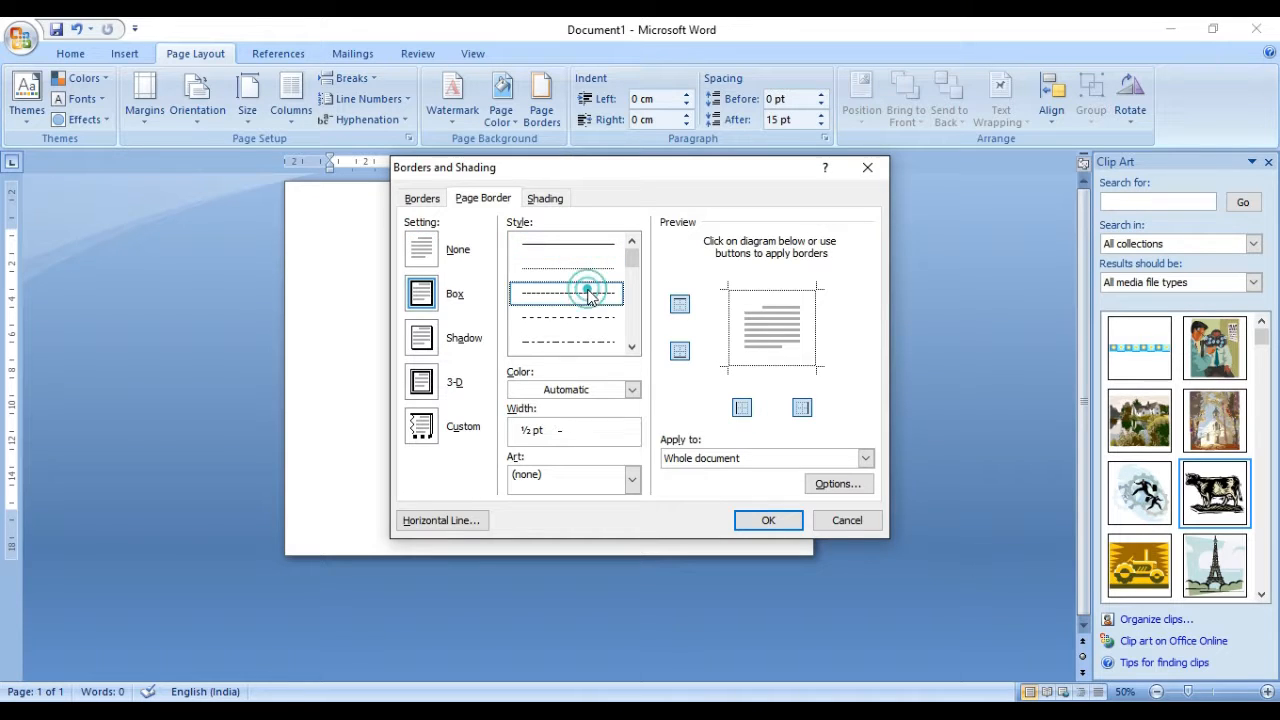
click(587, 268)
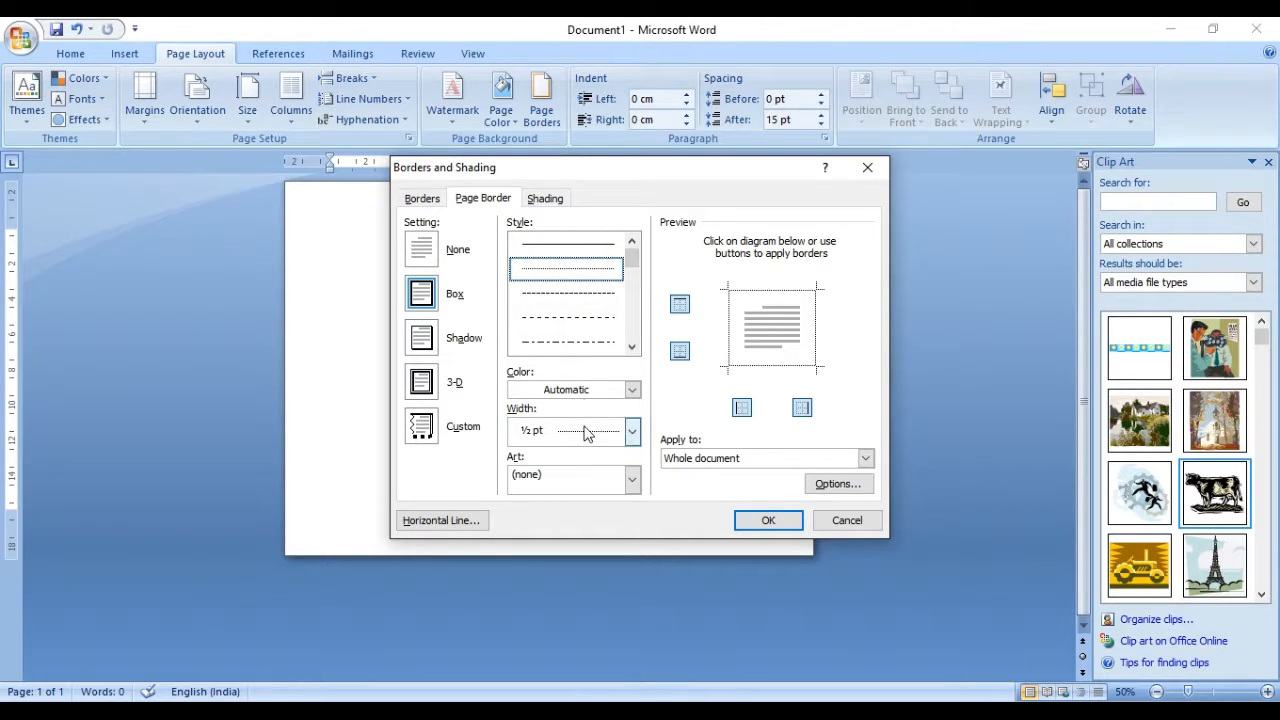
Apply the green leaf and red berry art as a page border around the whole document.
click(619, 482)
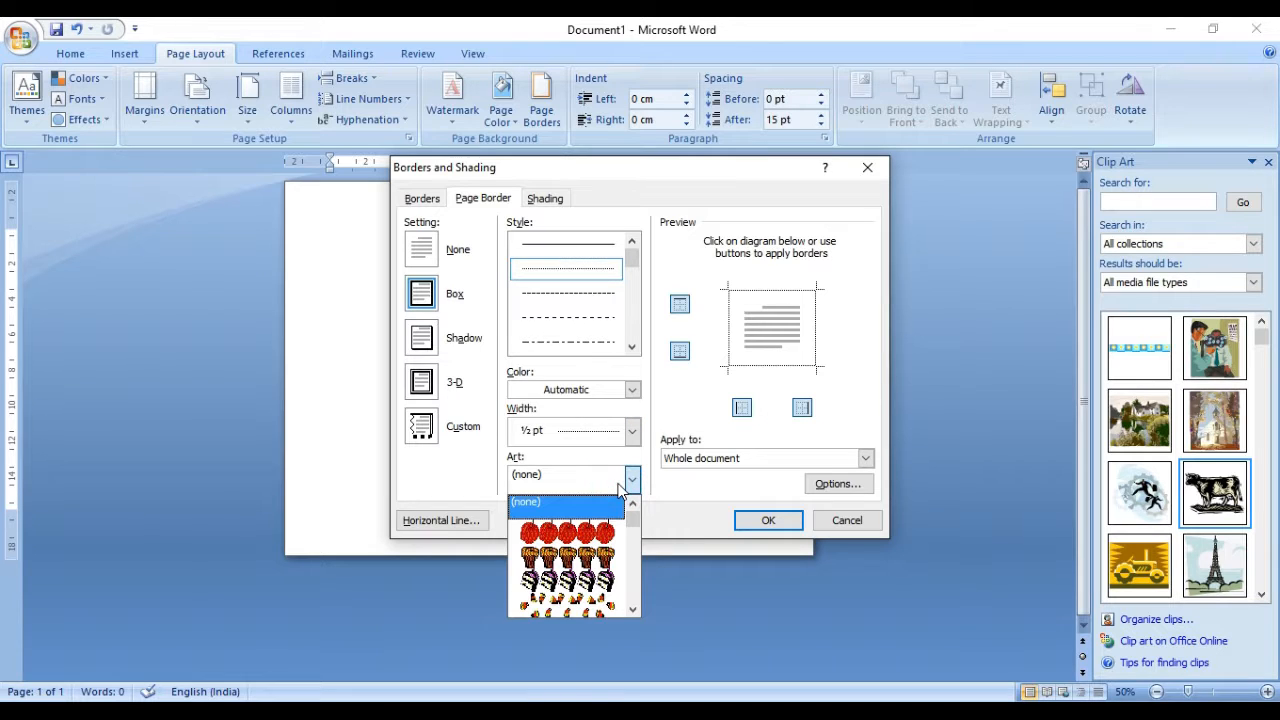
click(638, 605)
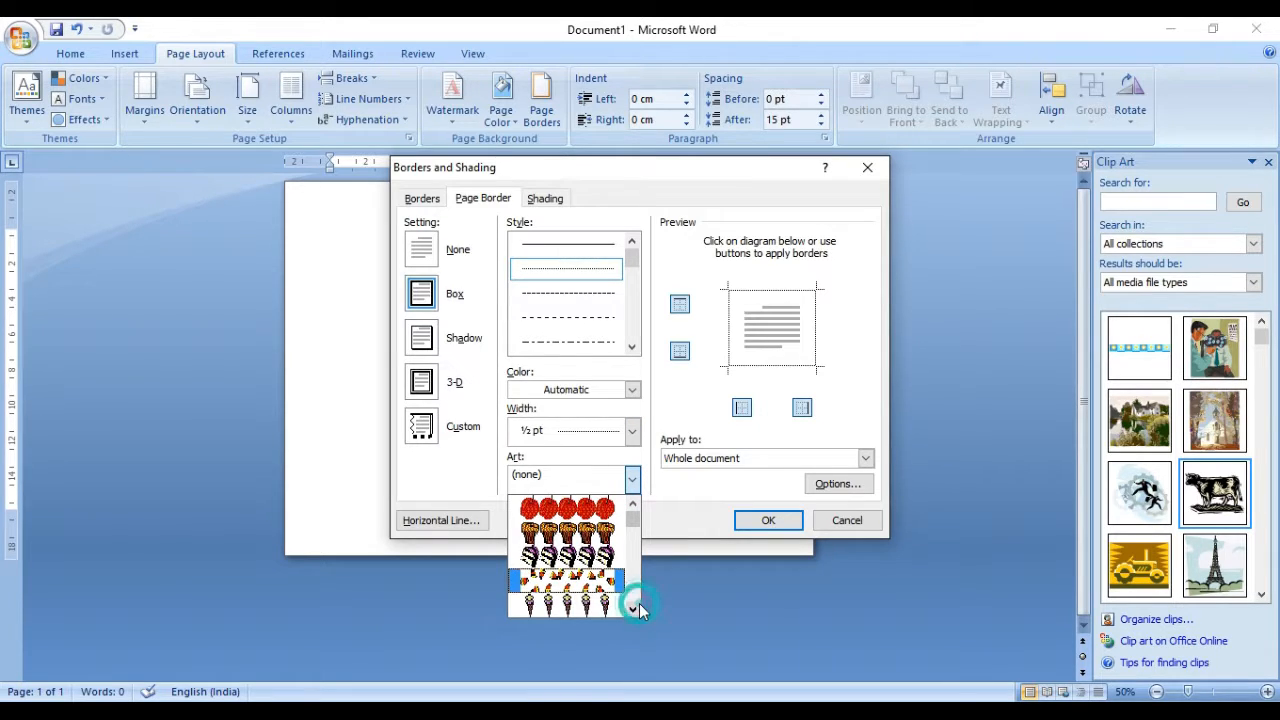
click(638, 605)
click(638, 605)
click(639, 606)
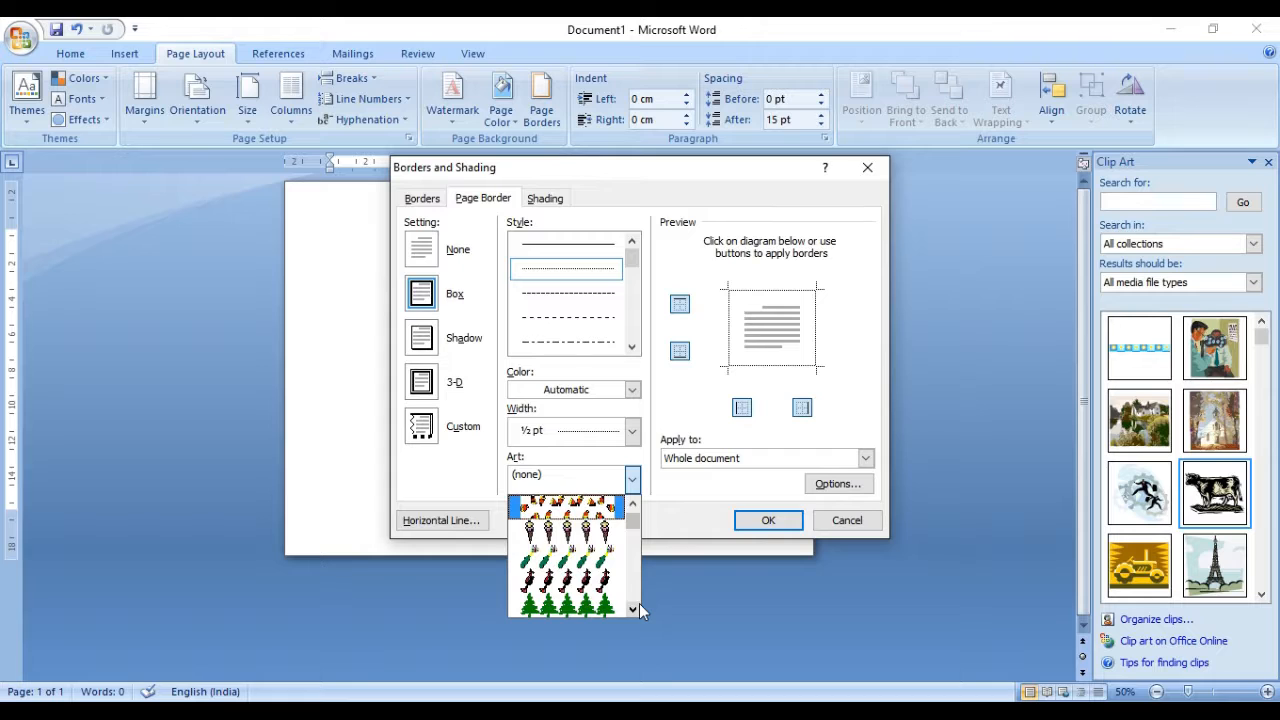
click(638, 606)
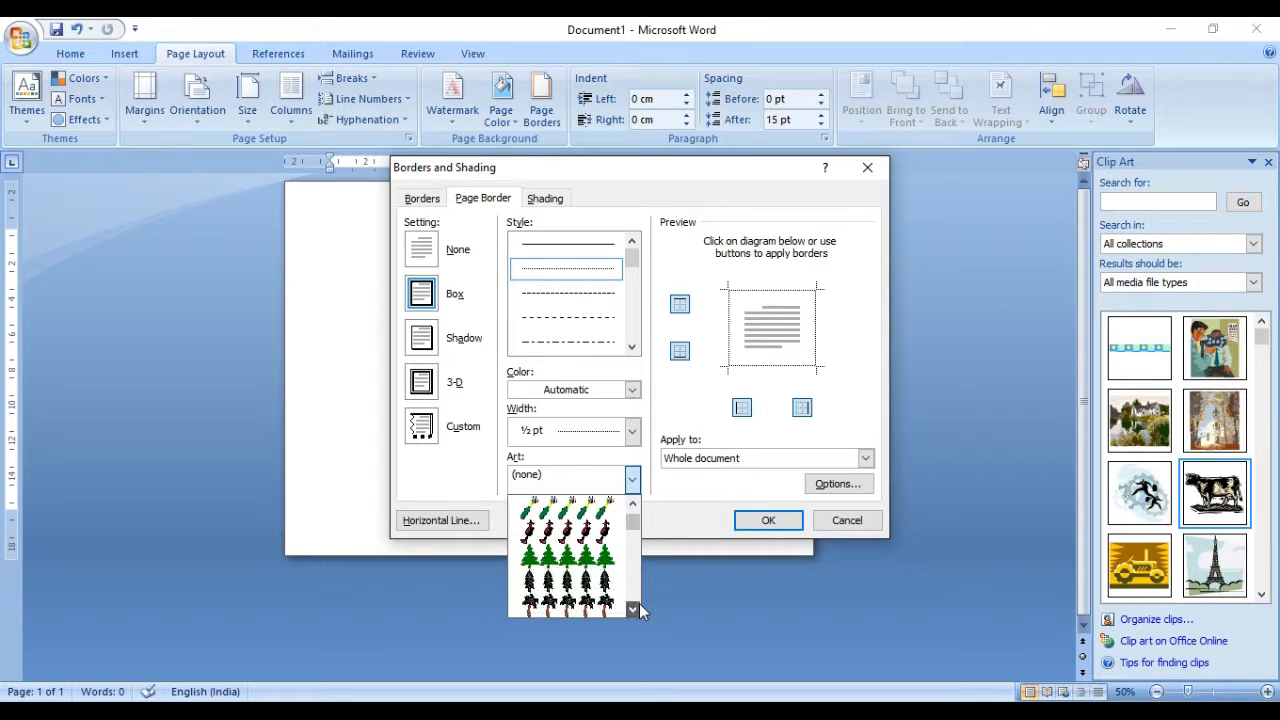
click(638, 606)
click(638, 606)
click(638, 606)
click(639, 605)
click(639, 605)
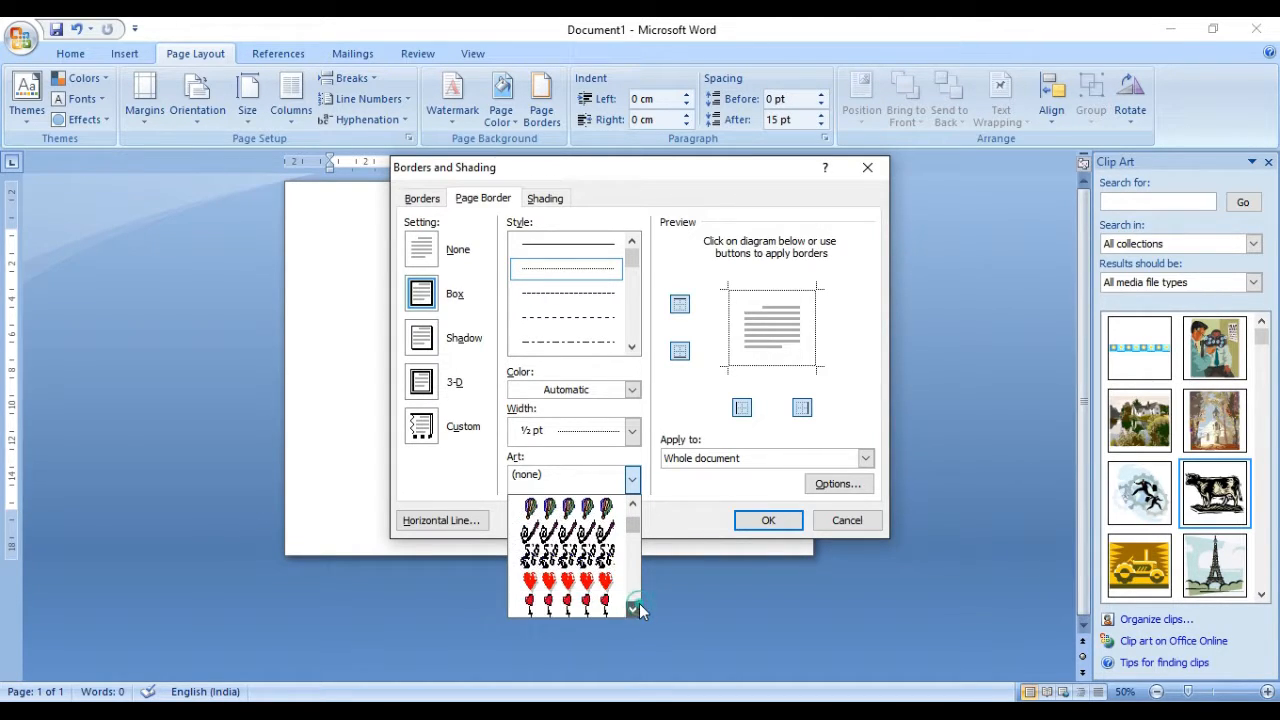
click(639, 605)
click(639, 605)
click(639, 606)
click(639, 606)
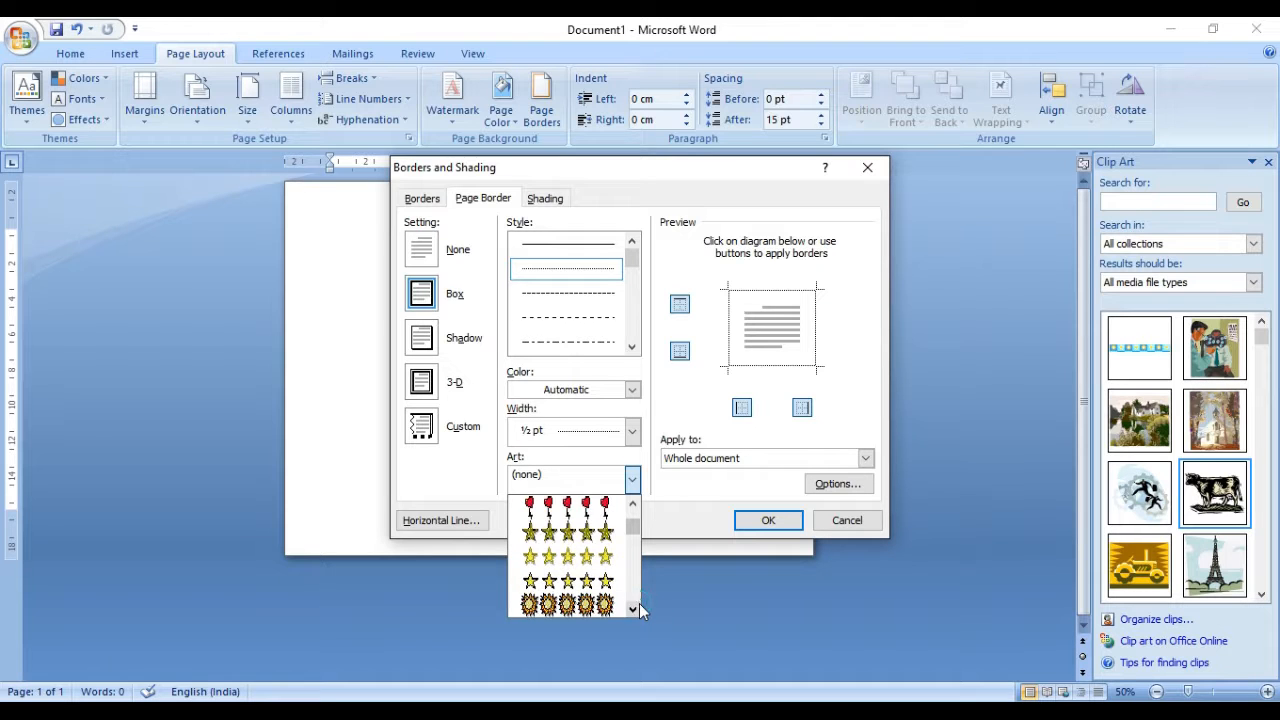
click(639, 606)
click(639, 606)
click(639, 606)
click(639, 606)
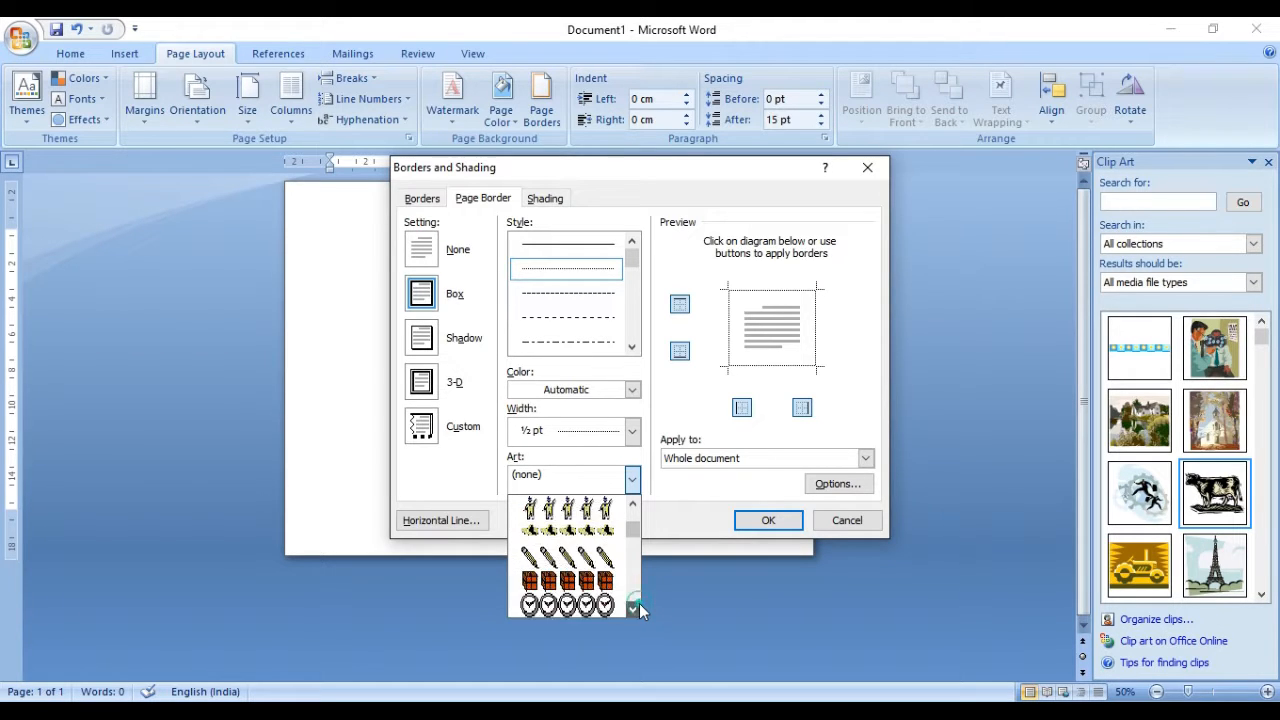
click(639, 606)
click(639, 606)
click(639, 606)
click(639, 606)
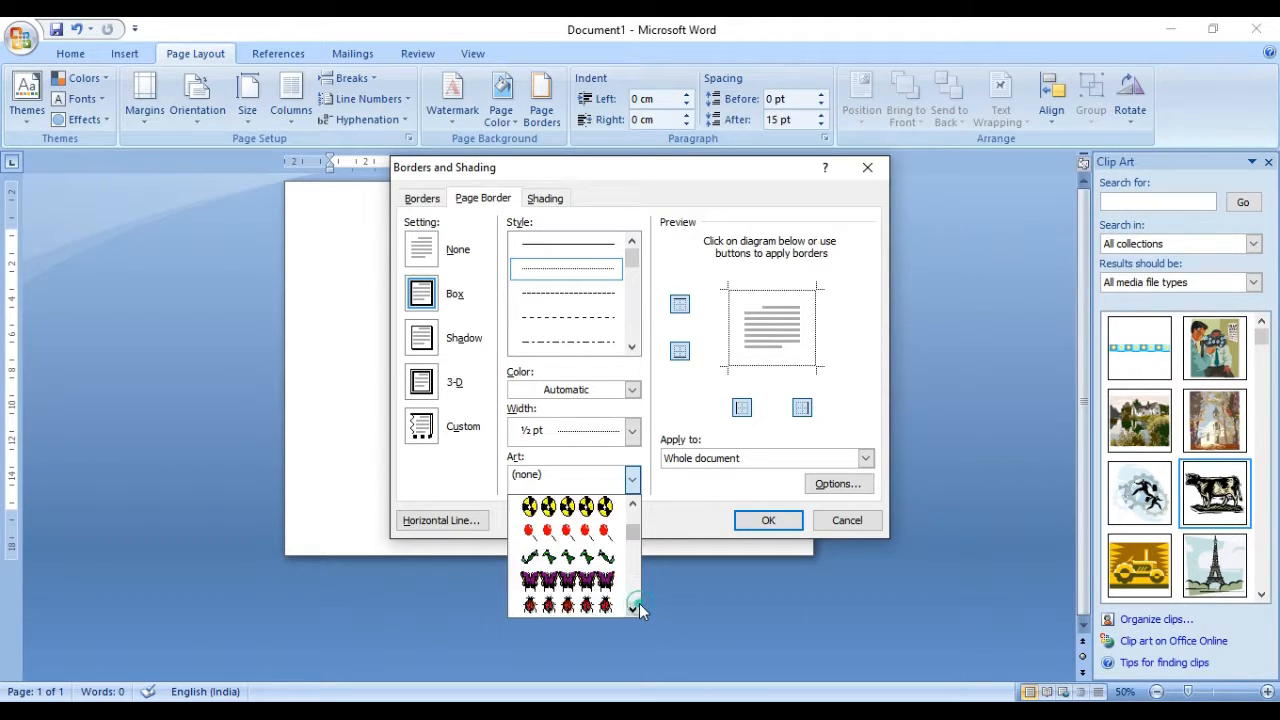
click(639, 606)
click(639, 606)
click(632, 608)
click(632, 608)
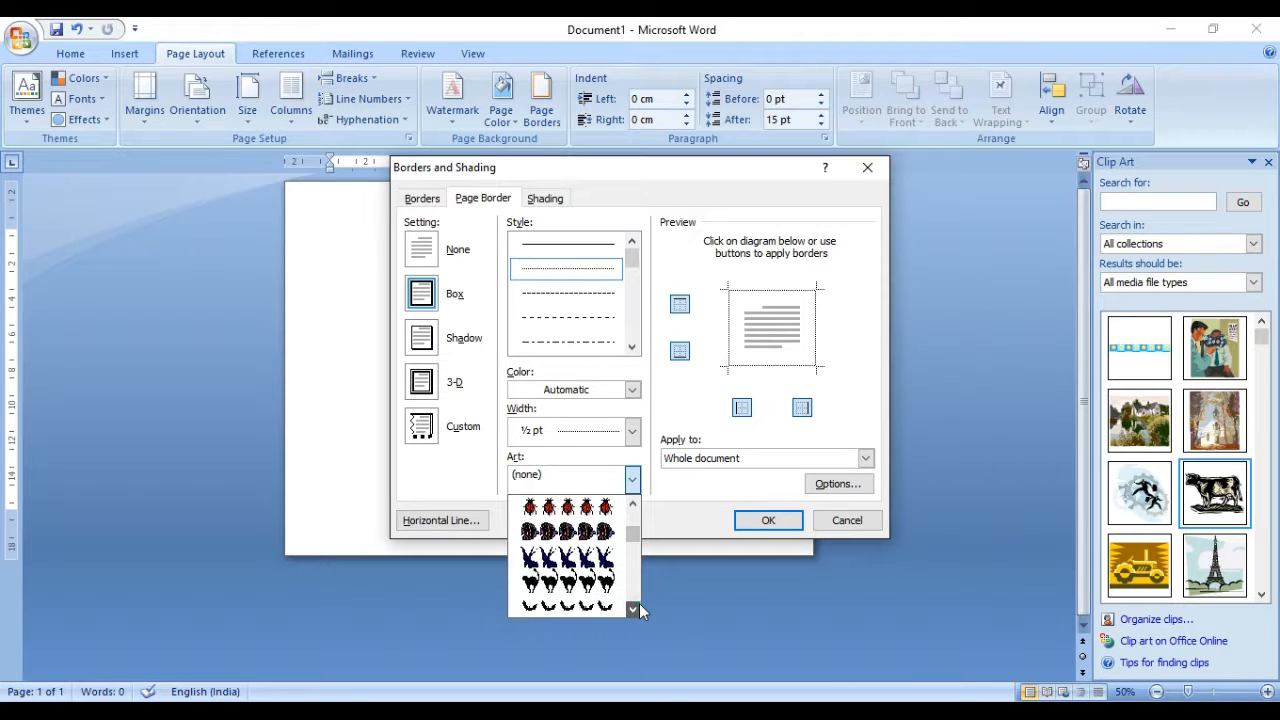
click(632, 608)
click(632, 608)
click(639, 605)
click(639, 605)
click(639, 605)
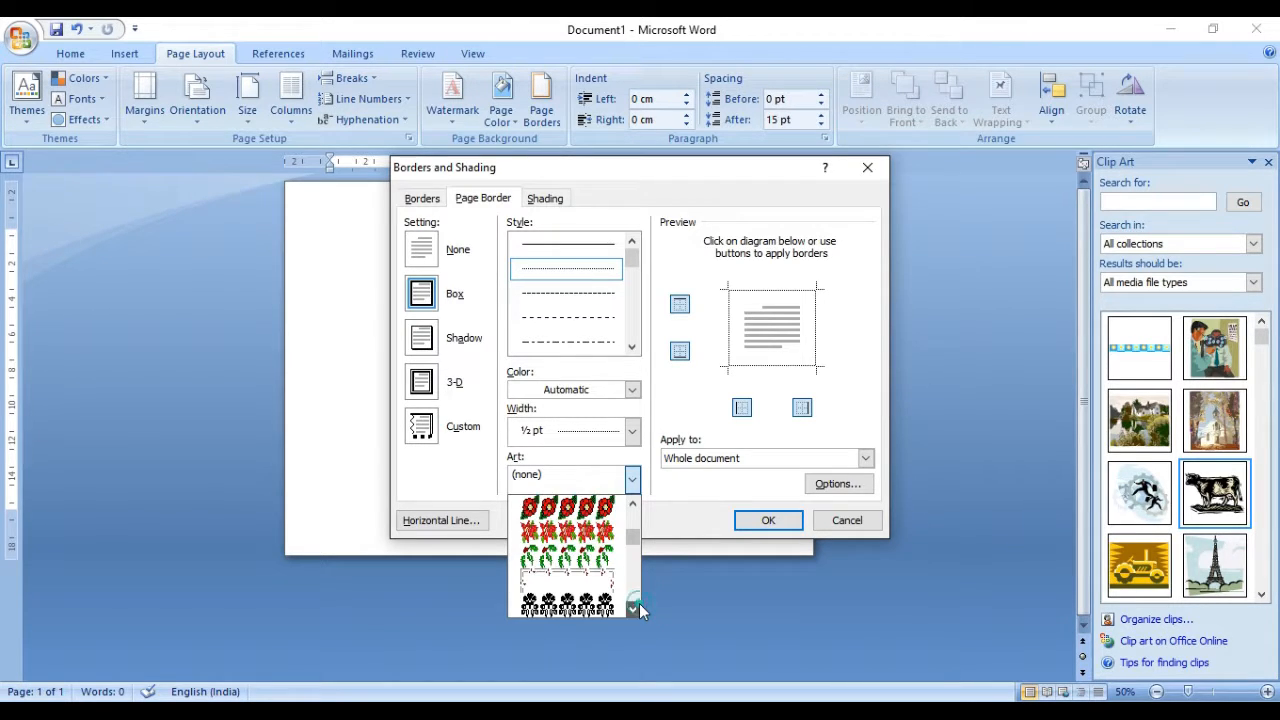
click(600, 560)
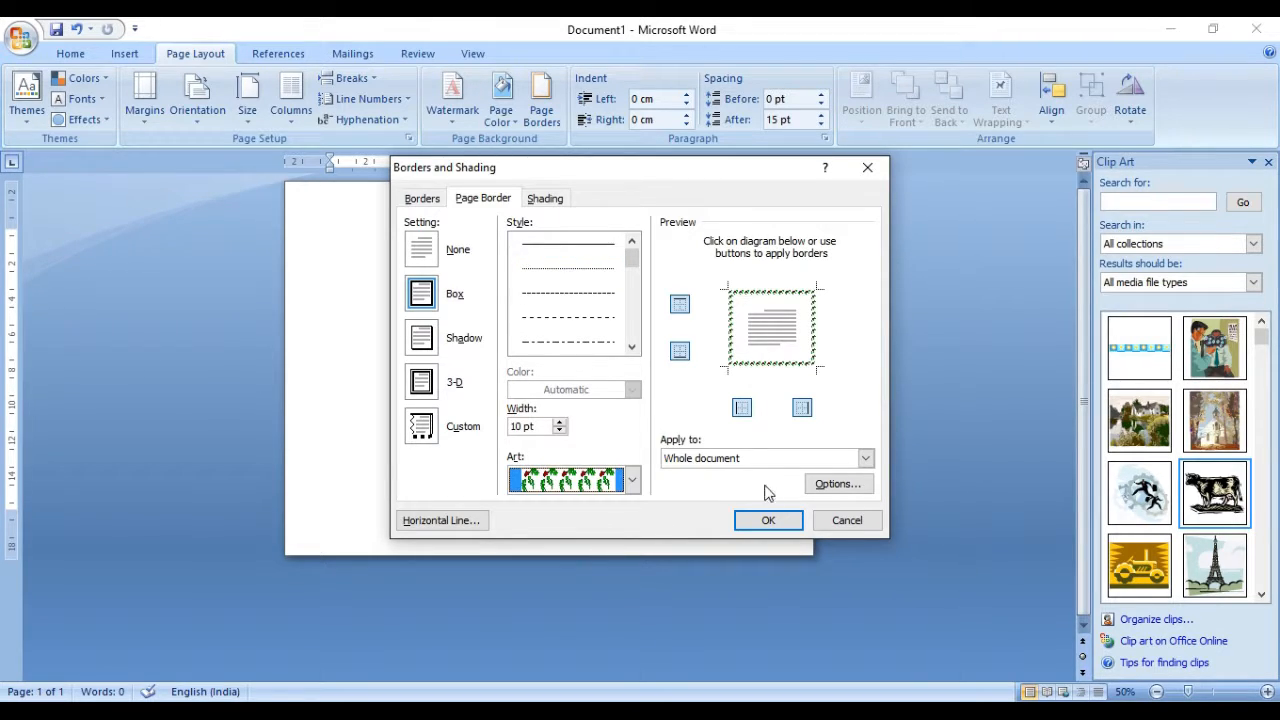
click(768, 522)
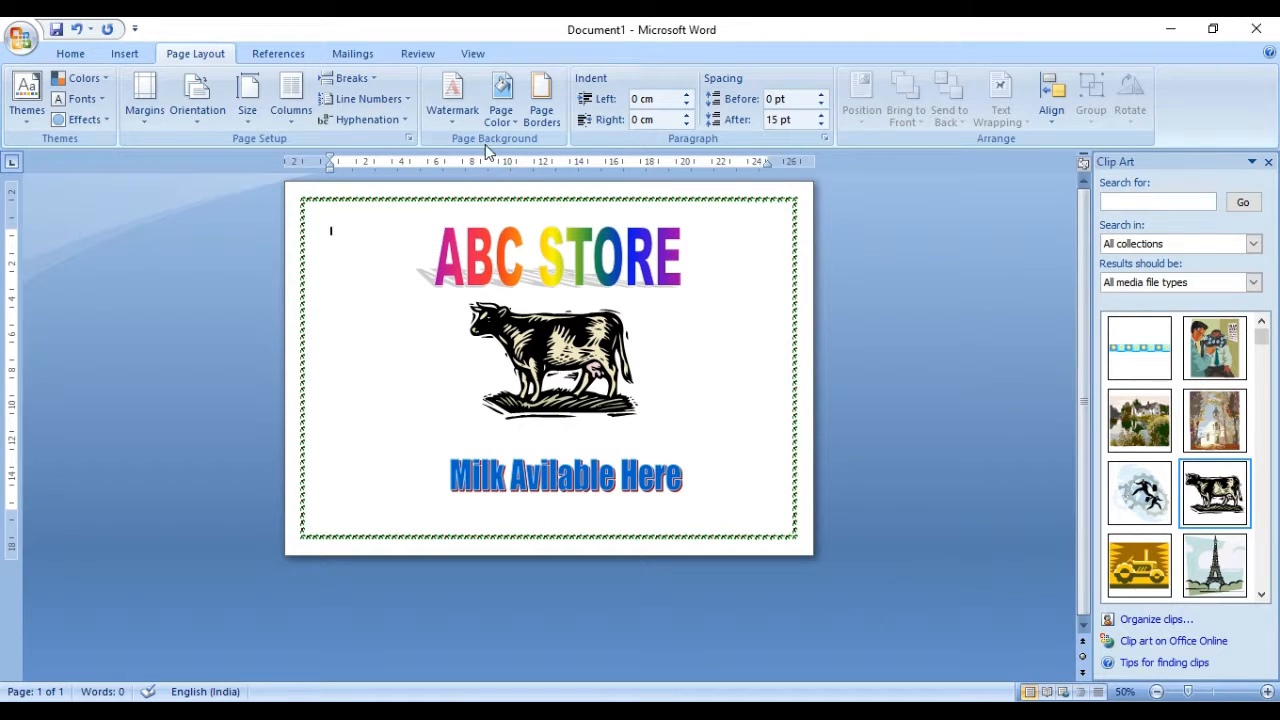
Increase the width of the leaf-and-berry page border to 14 pt for the whole document.
click(544, 112)
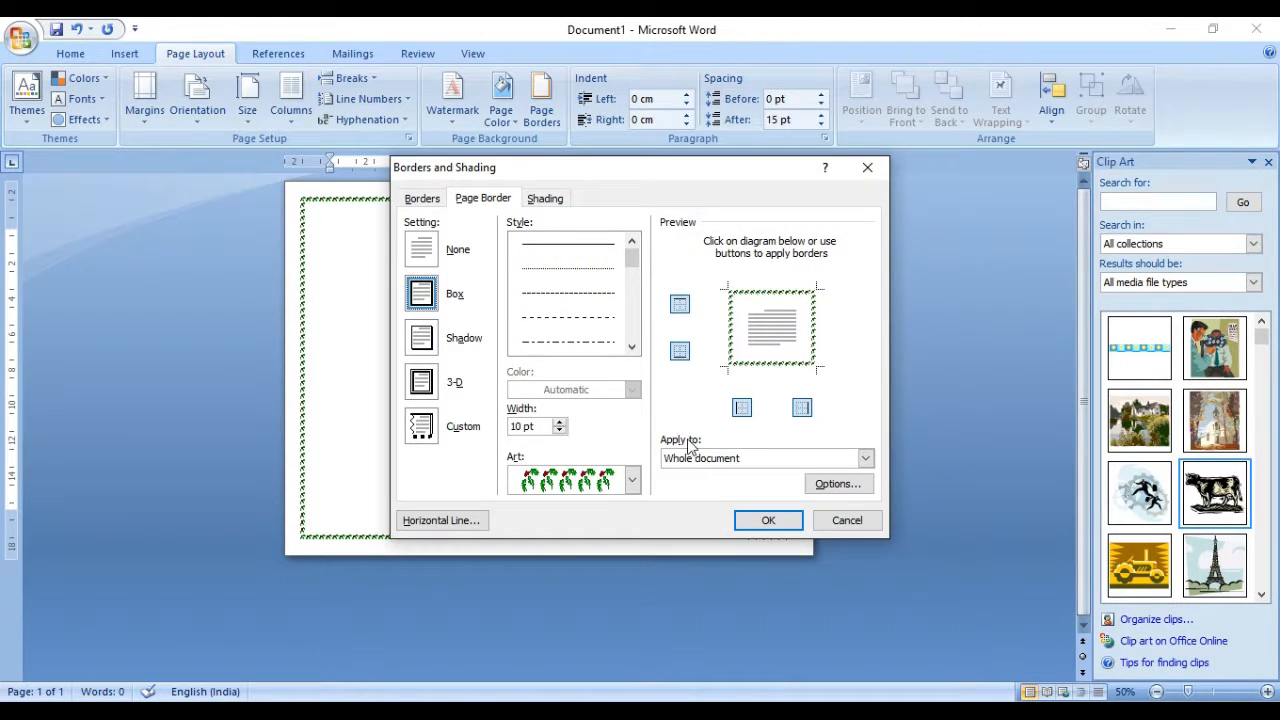
click(560, 422)
click(560, 422)
click(560, 422)
click(560, 422)
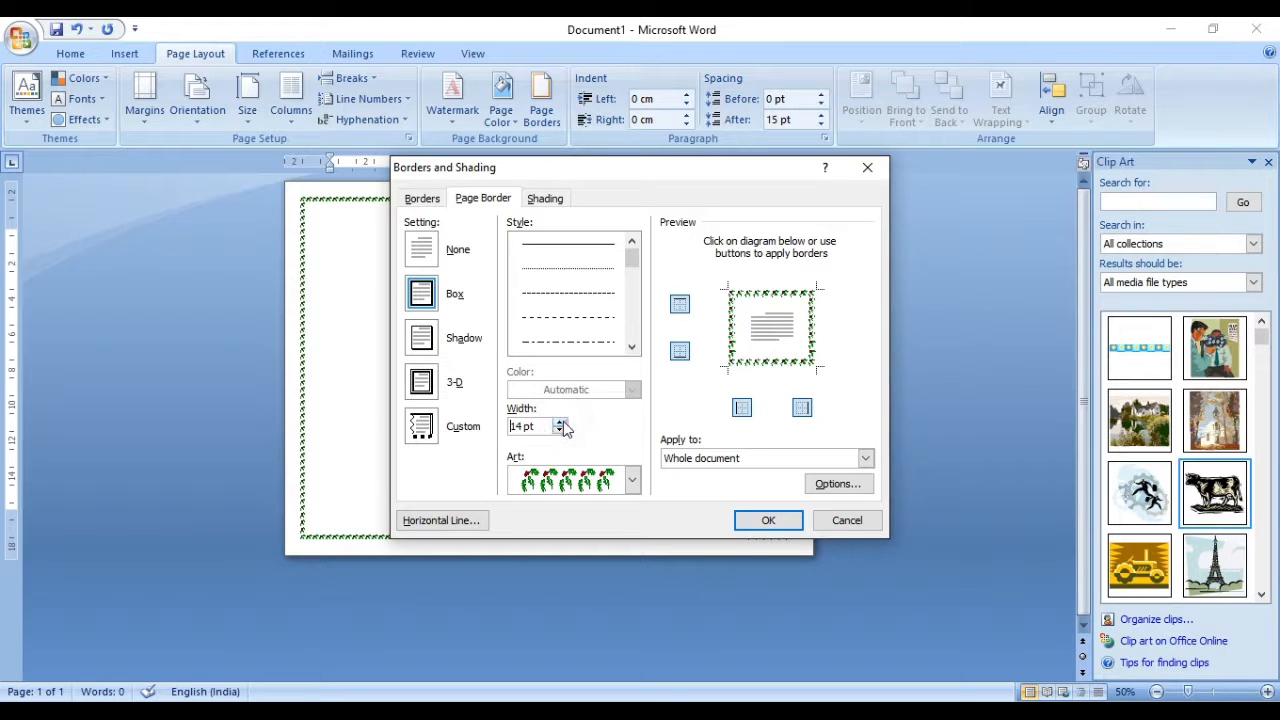
click(748, 520)
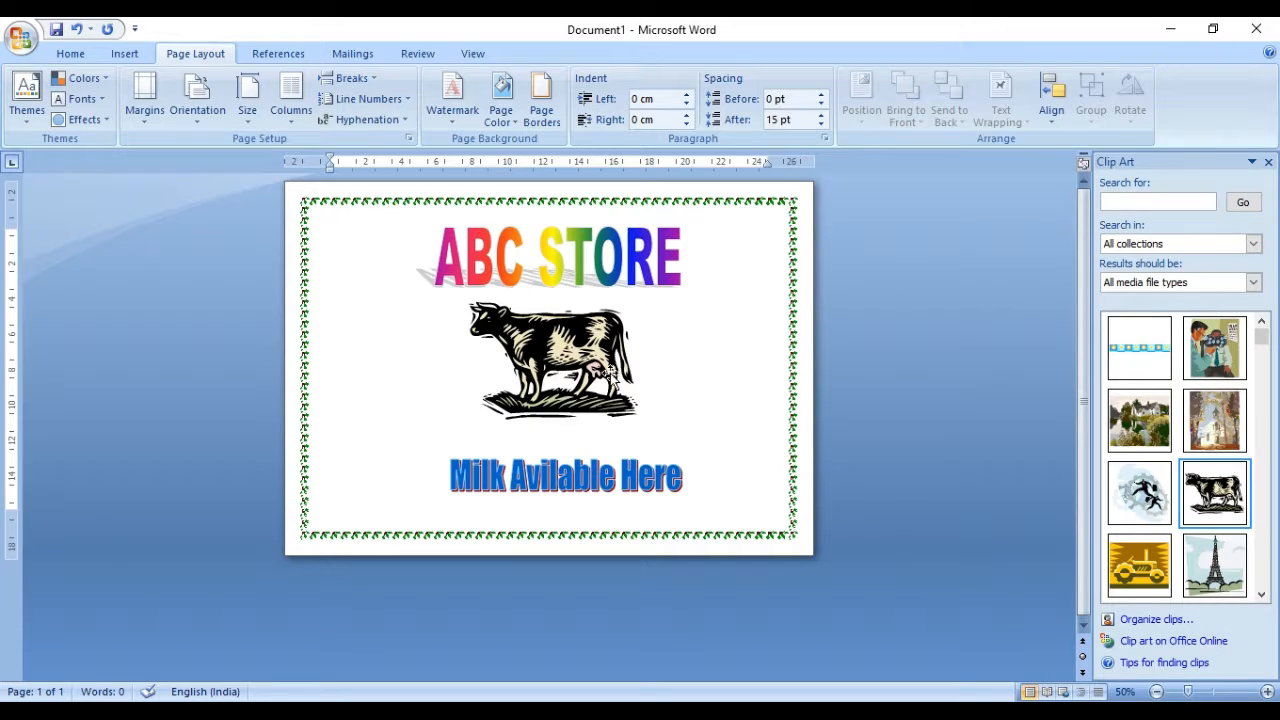
click(127, 54)
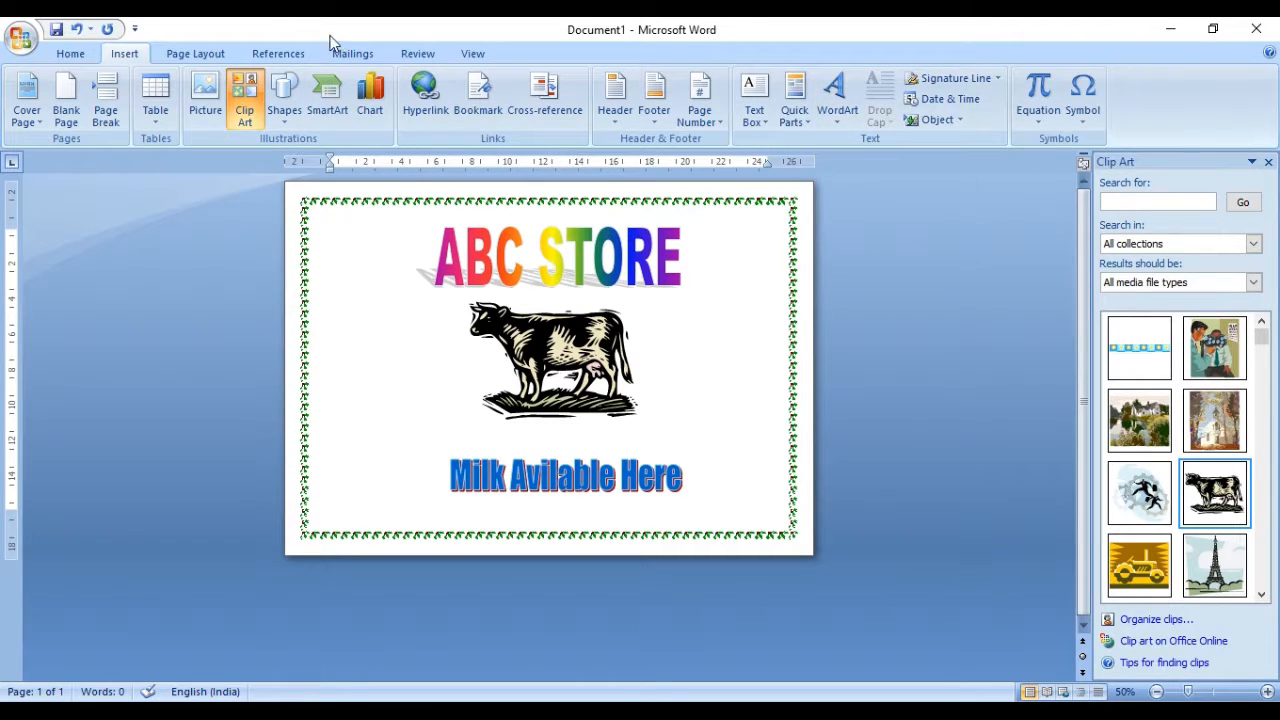
click(289, 122)
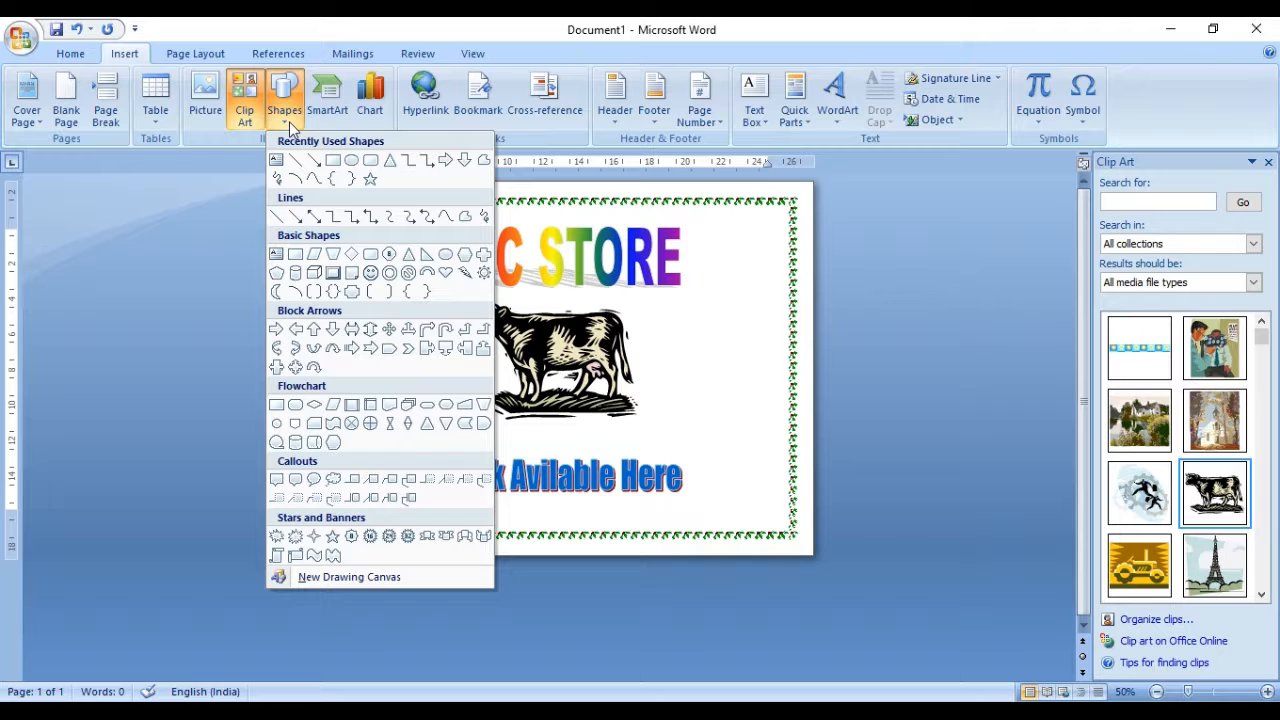
click(286, 98)
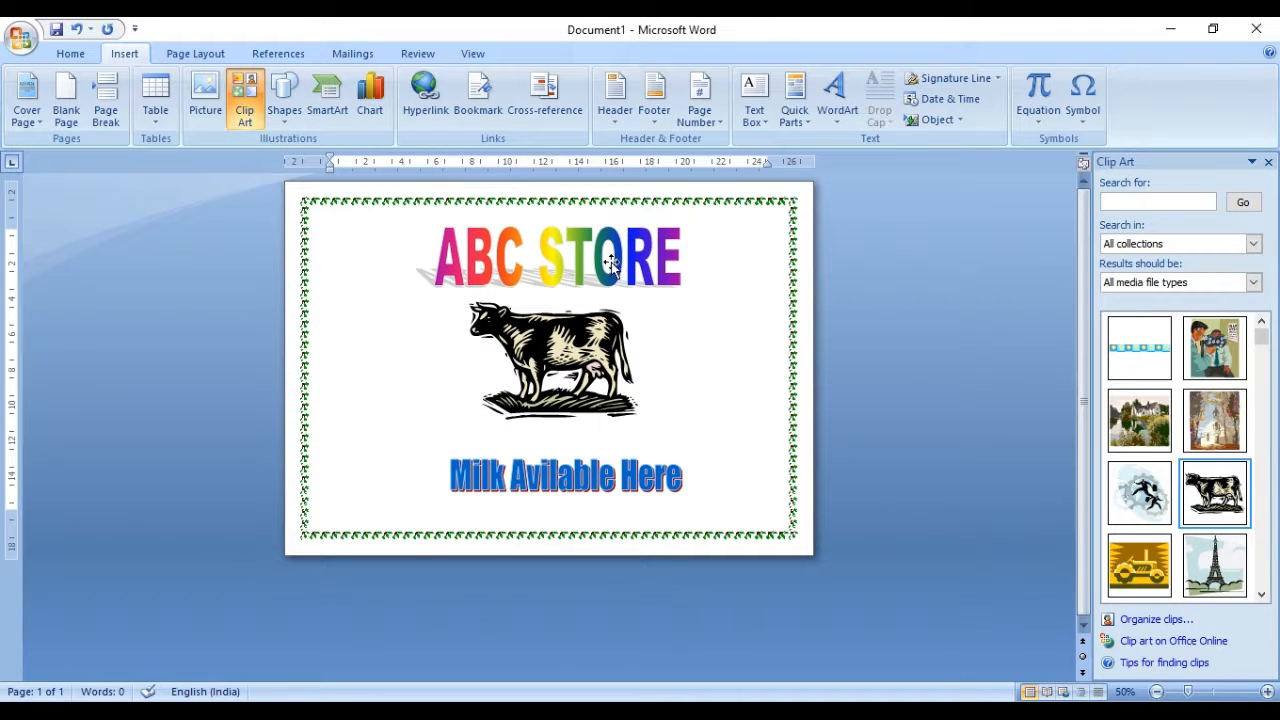
click(583, 245)
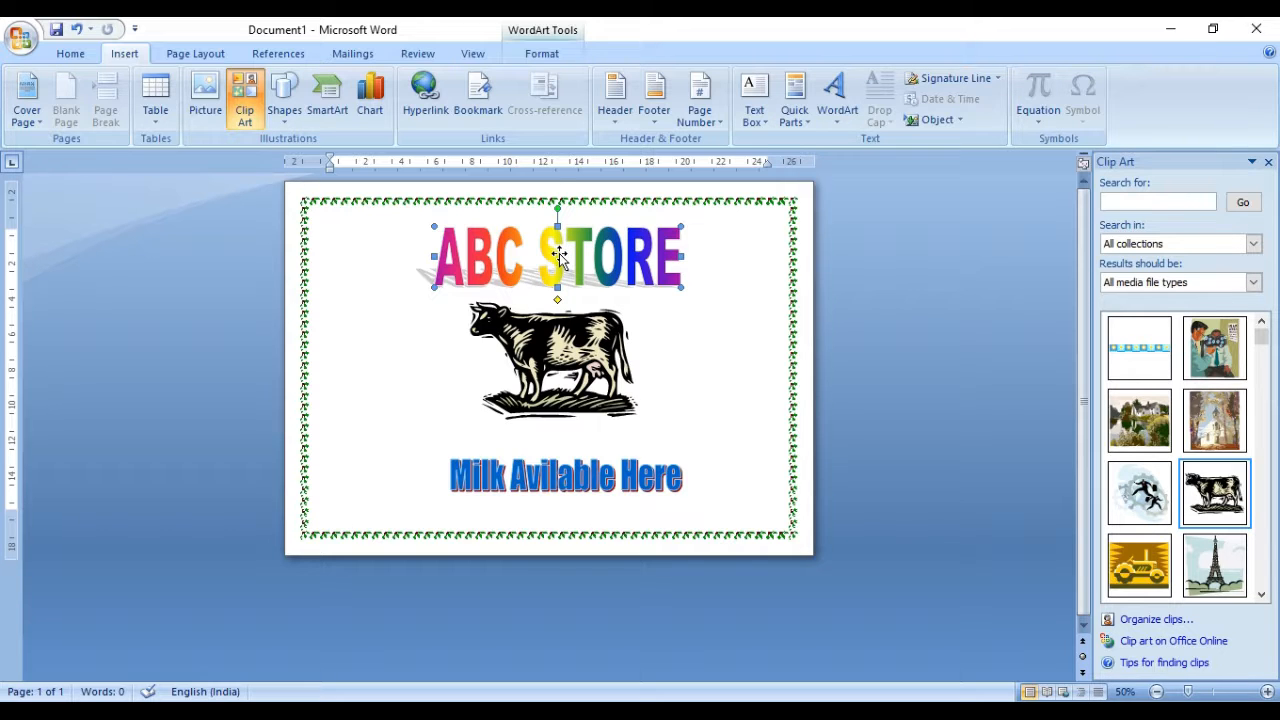
click(545, 55)
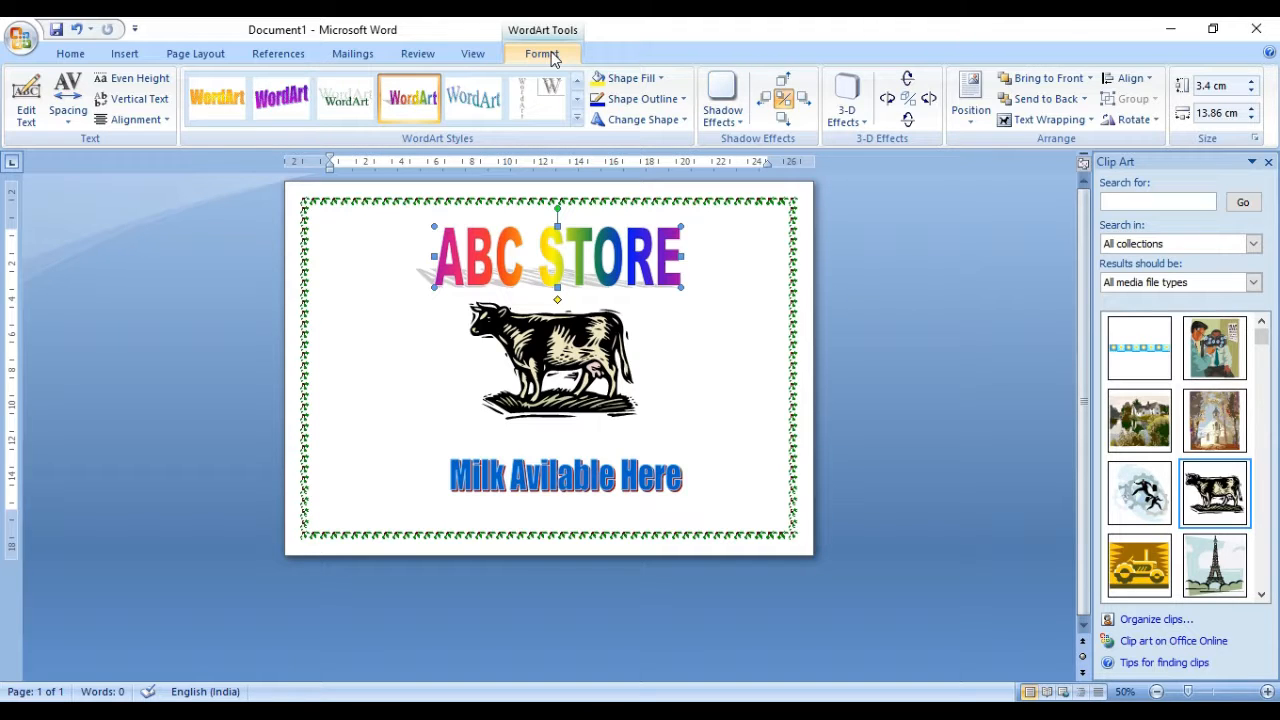
click(1090, 120)
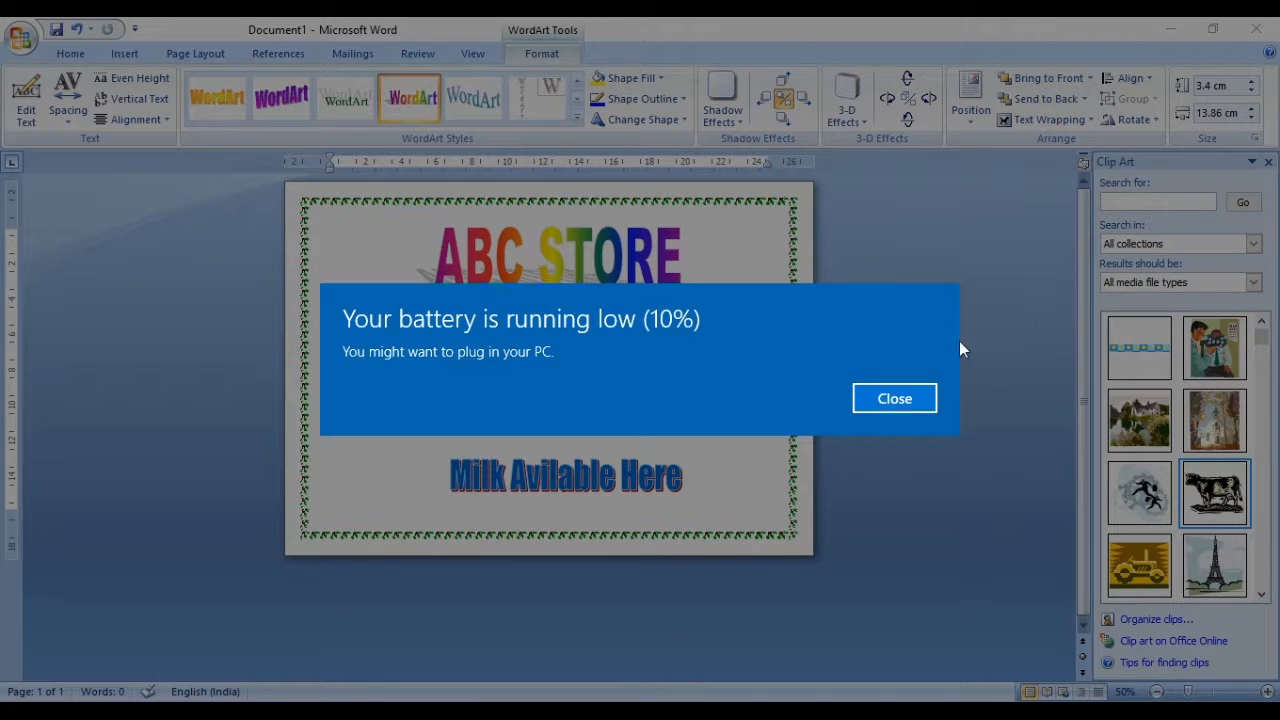
click(915, 398)
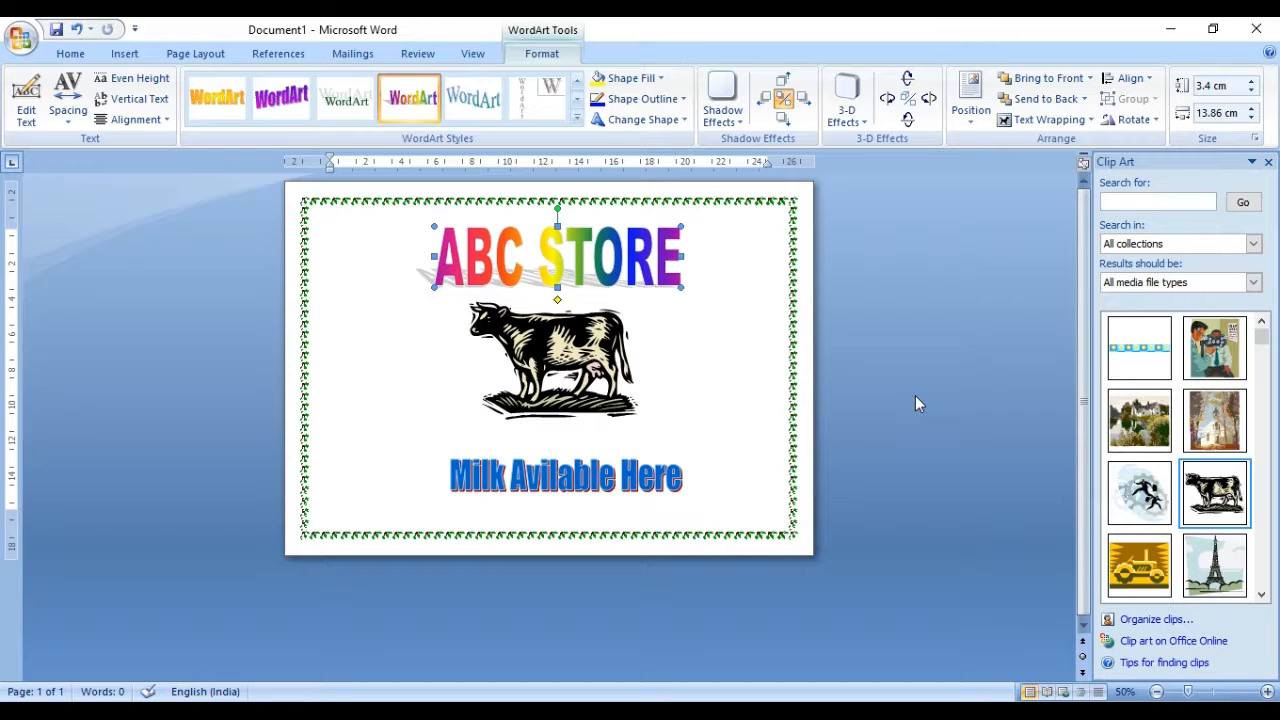
click(70, 54)
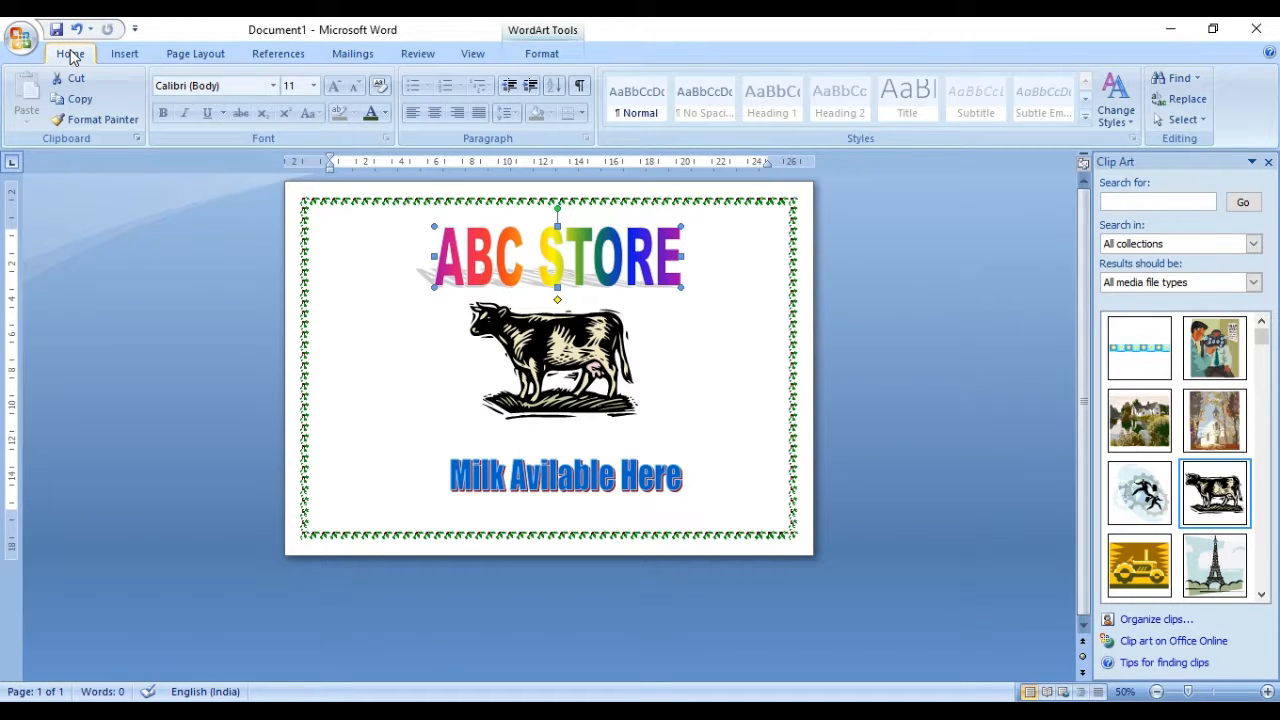